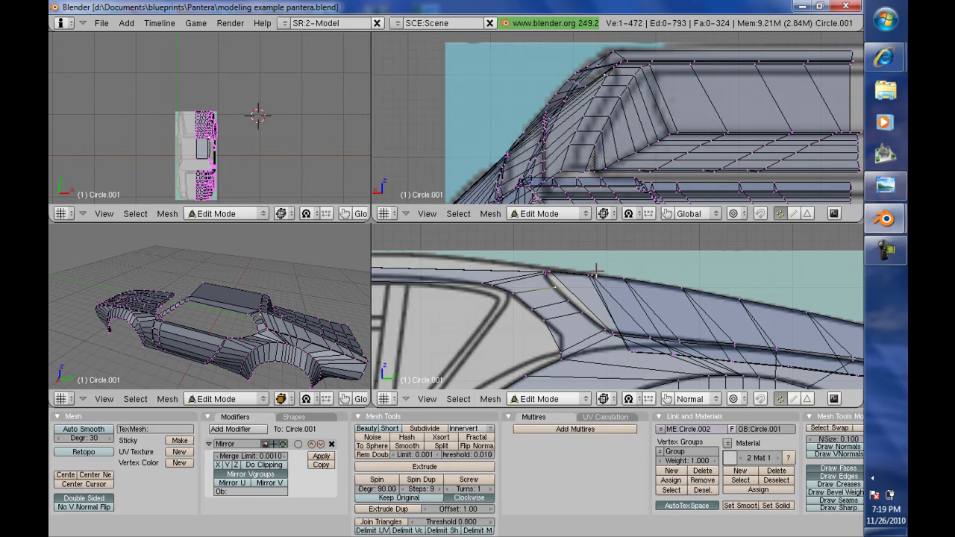
# Step: Shift the selected pillar vertices along global X, then cancel a second move attempt
pyautogui.press('g')
pyautogui.press('x')
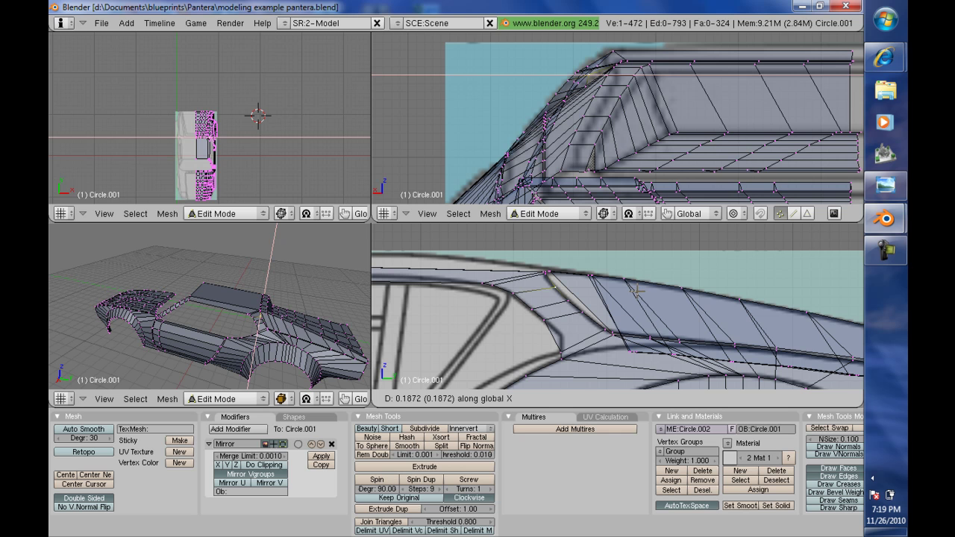
pyautogui.click(635, 289)
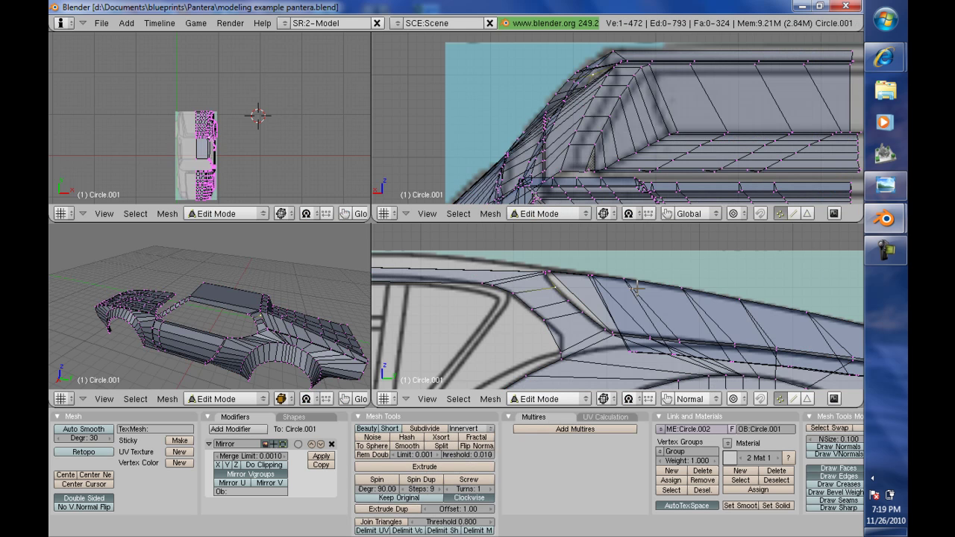
pyautogui.press('g')
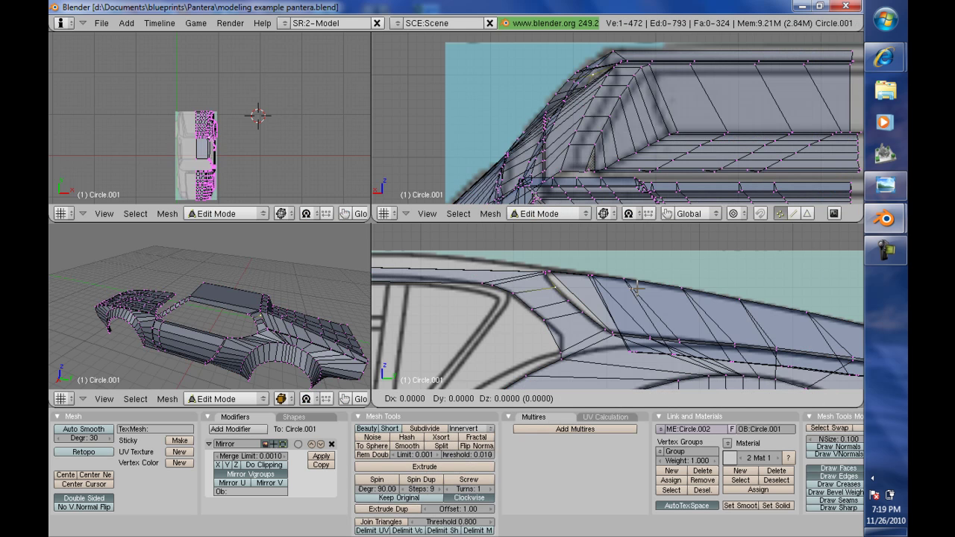
pyautogui.press('Escape')
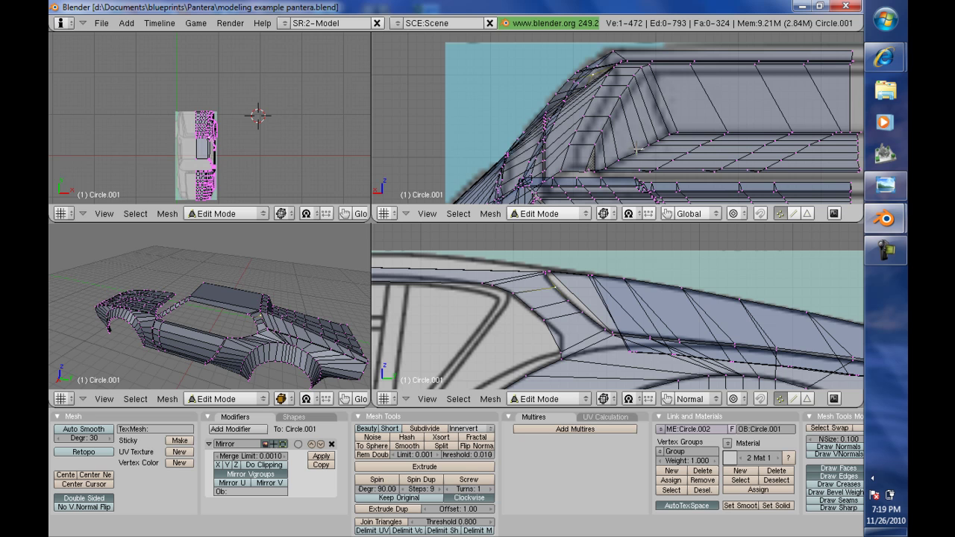
# Step: Box-zoom the upper view onto the roof pillar and shift the selection along X
pyautogui.press('b')
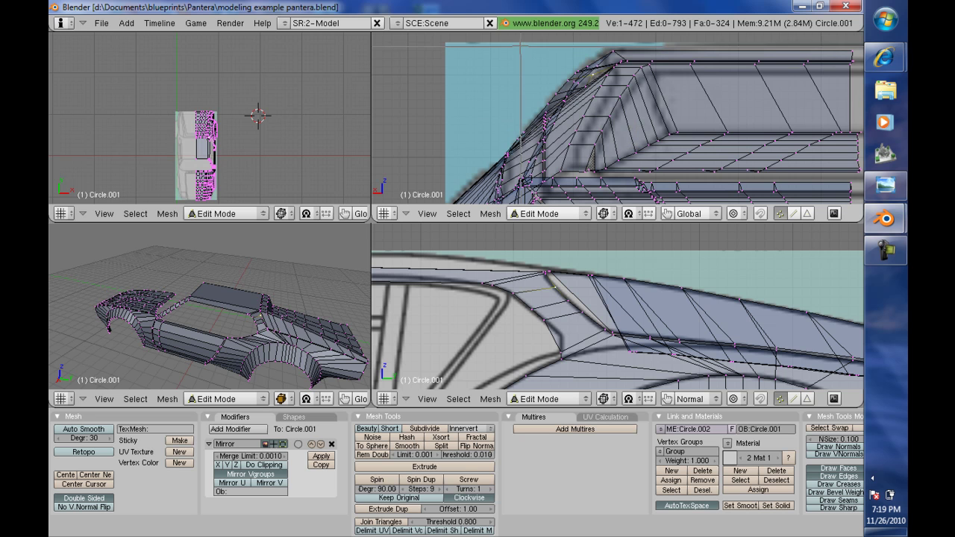
pyautogui.moveTo(521, 46); pyautogui.dragTo(692, 172)
pyautogui.scroll(-2, 720, 175)
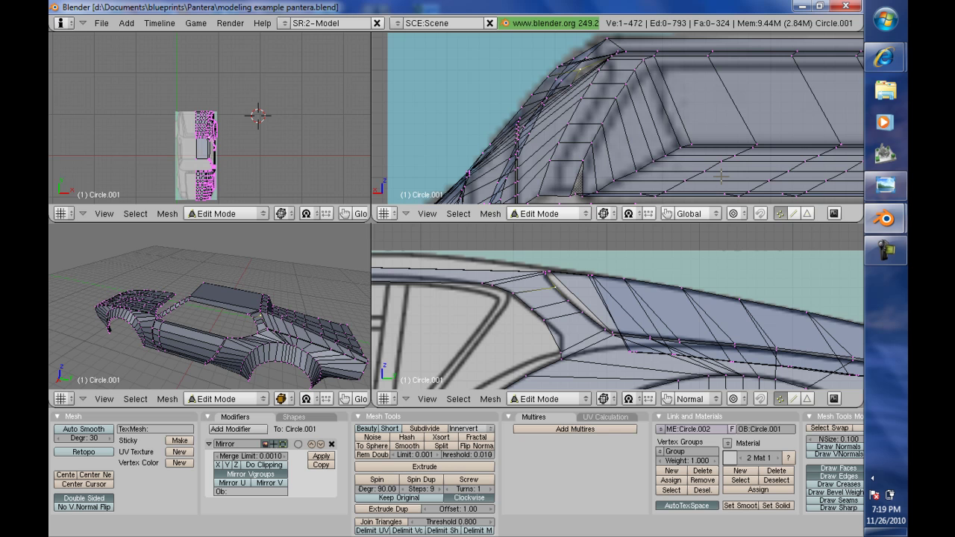
pyautogui.press('g')
pyautogui.press('x')
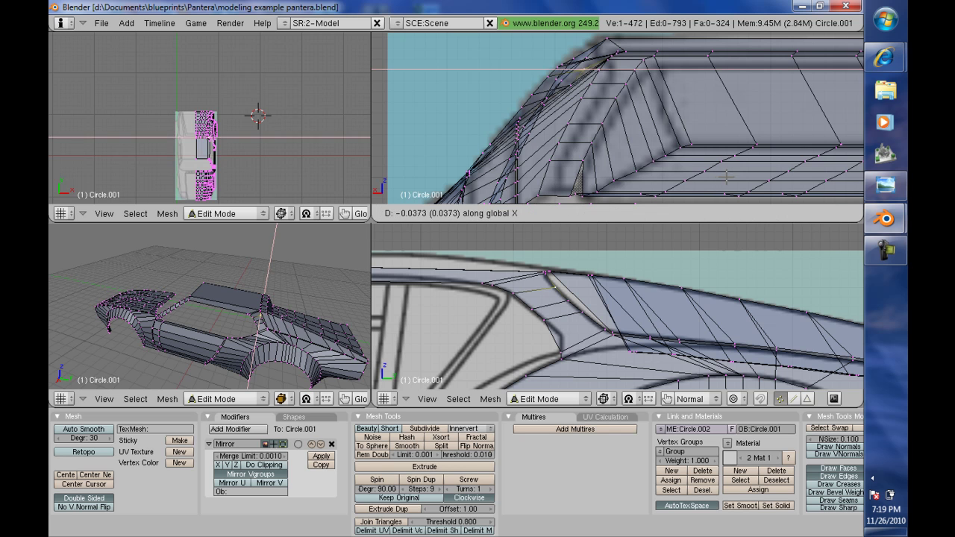
pyautogui.click(729, 177)
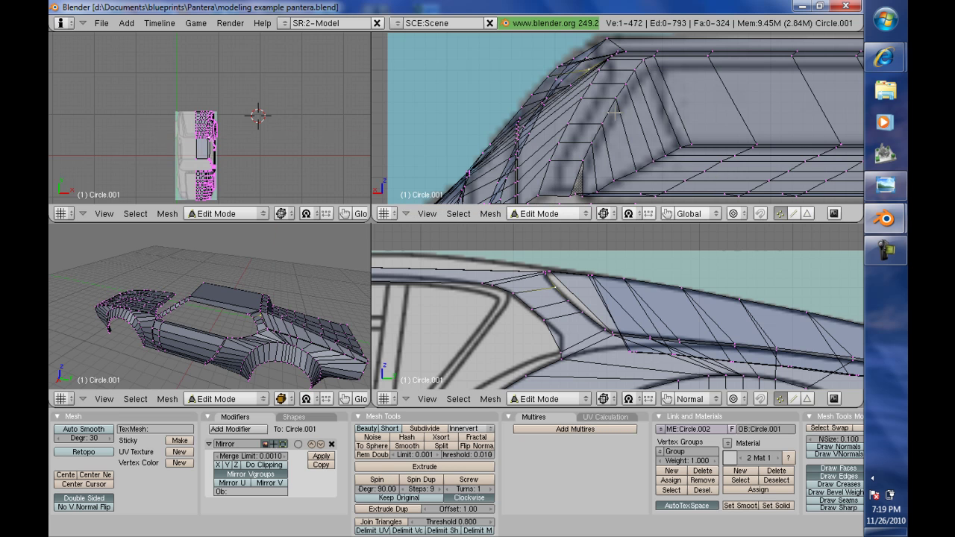
# Step: Move another roof-pillar edge along X and preview the body shaded in Weight Paint
pyautogui.rightClick(570, 85)
pyautogui.press('g')
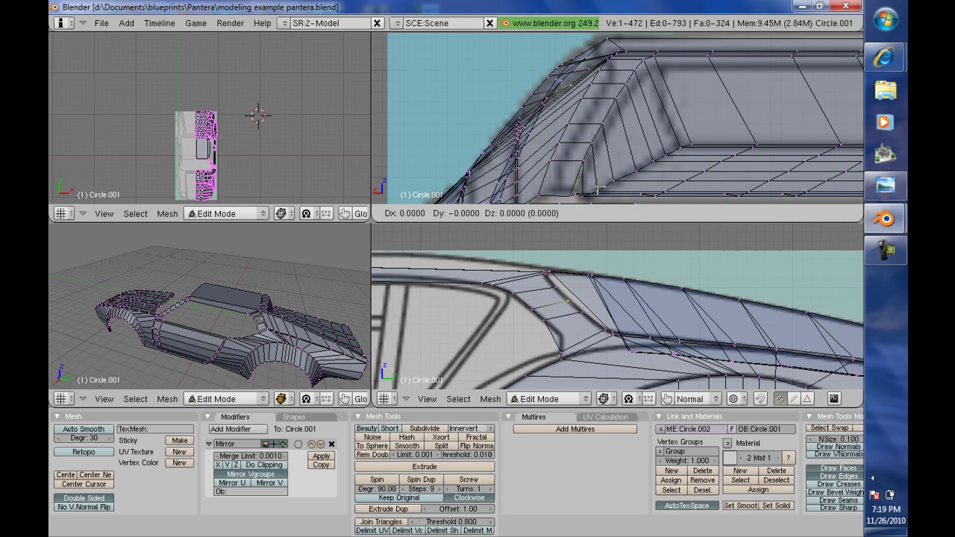
pyautogui.press('x')
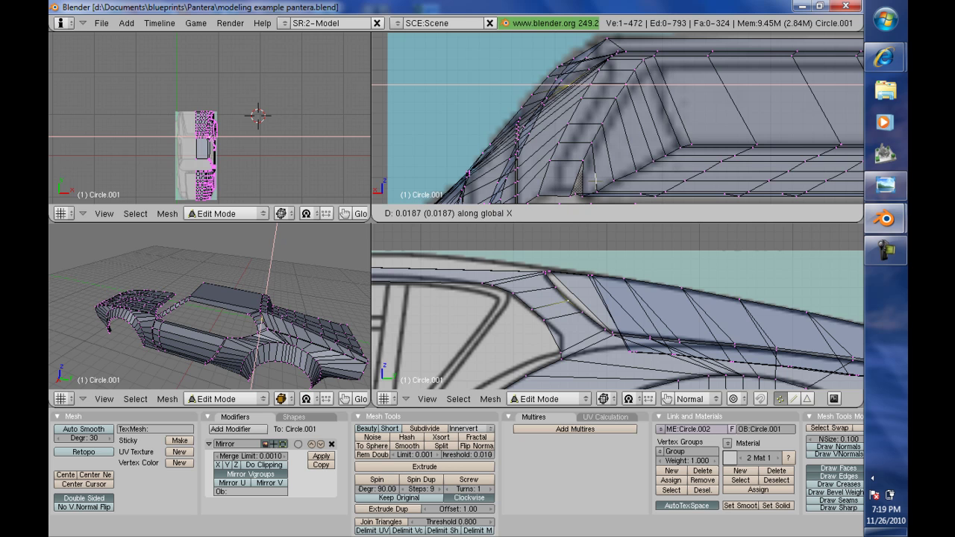
pyautogui.click(595, 180)
pyautogui.hotkey('ctrl', 'Tab')
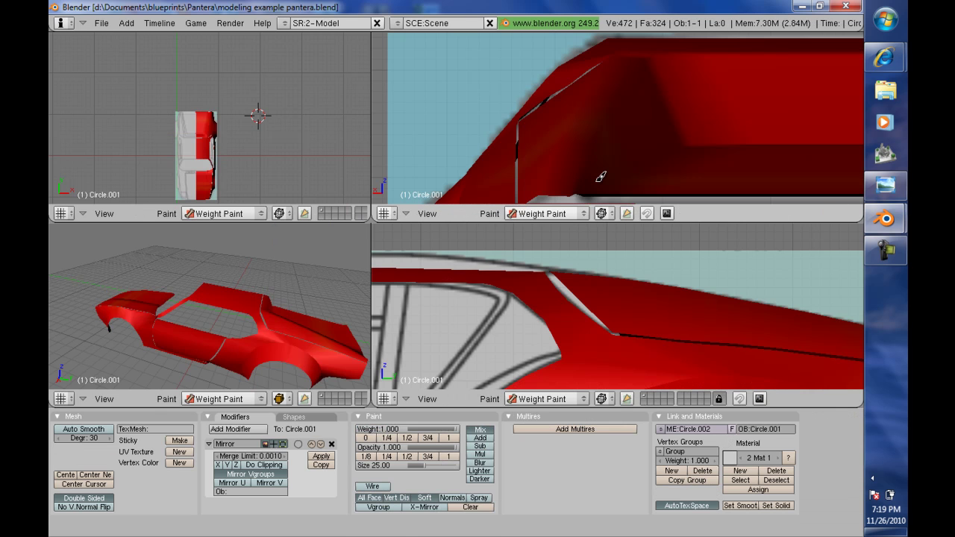
pyautogui.press('Tab')
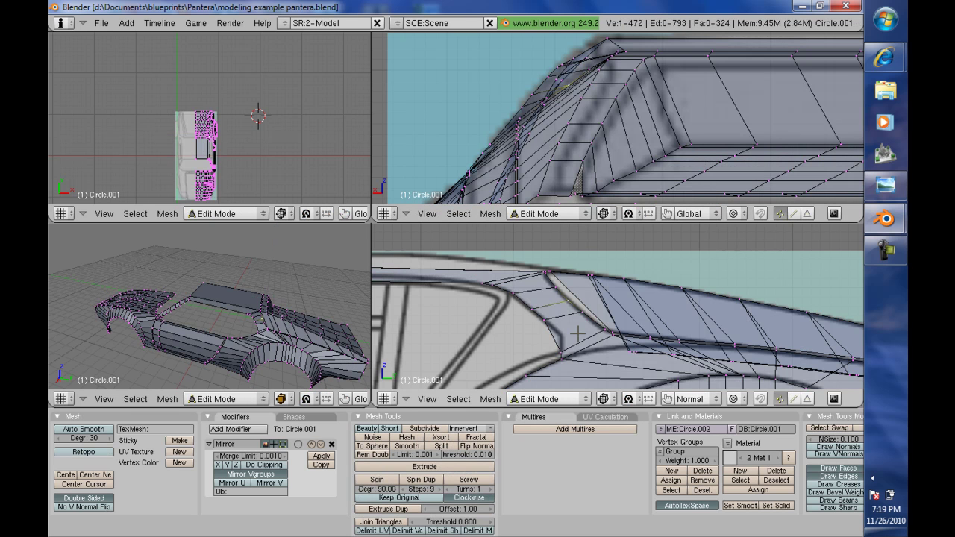
# Step: Nudge one more vertex along X and compare the shaded and wireframe curve
pyautogui.press('g')
pyautogui.press('g')
pyautogui.press('x')
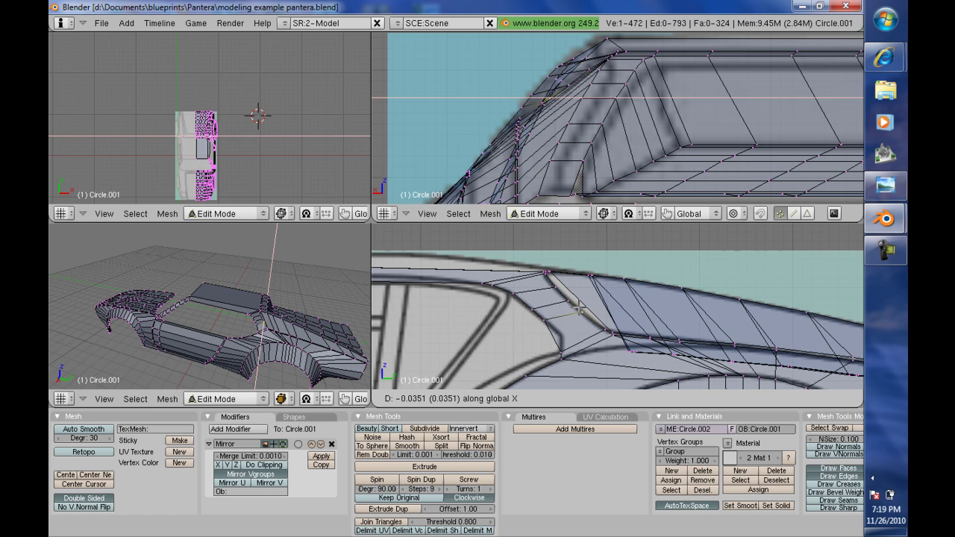
pyautogui.click(578, 307)
pyautogui.hotkey('ctrl', 'Tab')
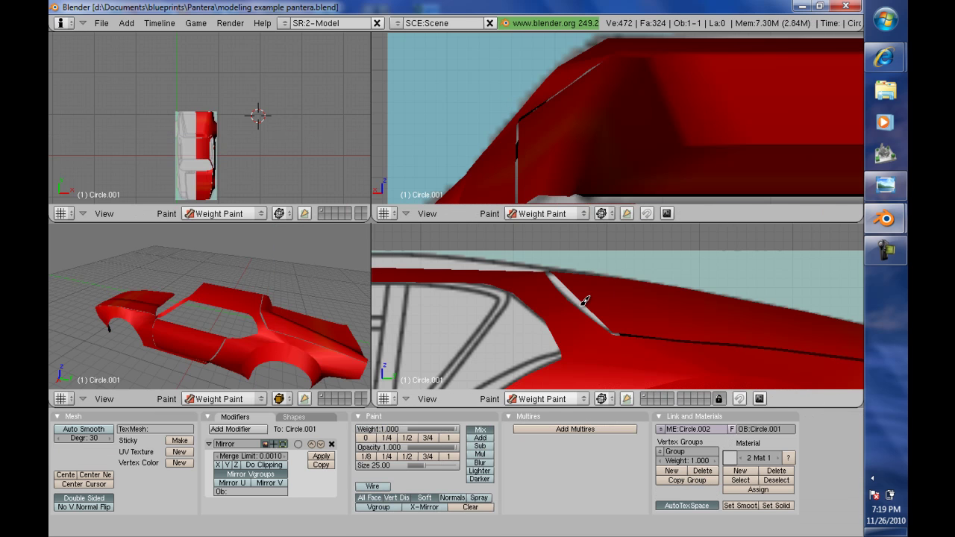
pyautogui.press('Tab')
pyautogui.press('Tab')
pyautogui.press('Tab')
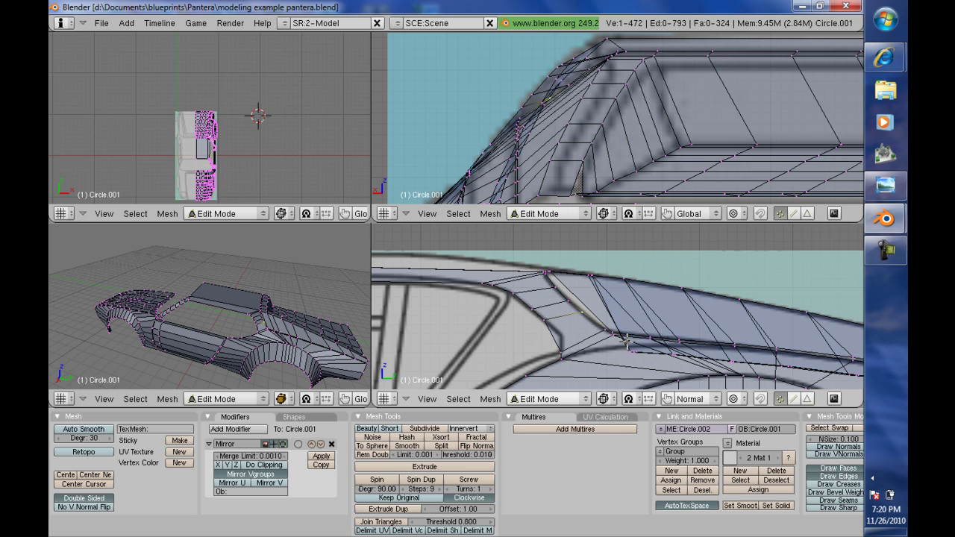
# Step: Resize the viewport areas so the right-hand views are wider
pyautogui.scroll(2, 589, 345)
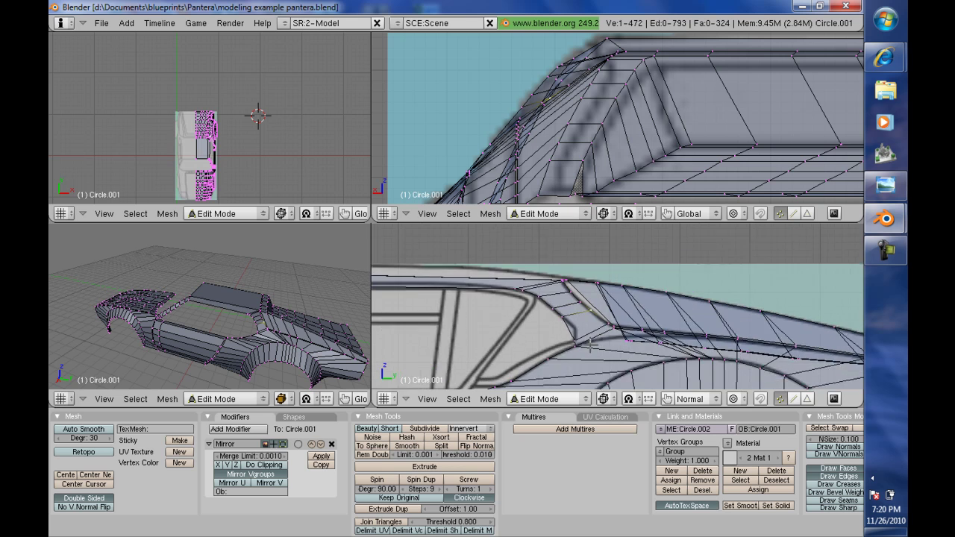
pyautogui.moveTo(502, 35); pyautogui.dragTo(473, 91)
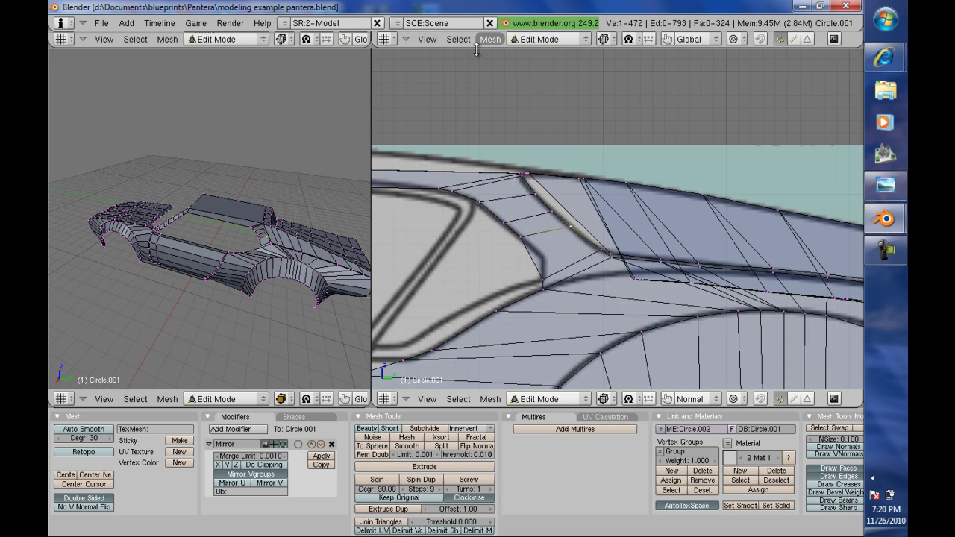
pyautogui.moveTo(473, 49); pyautogui.dragTo(469, 134)
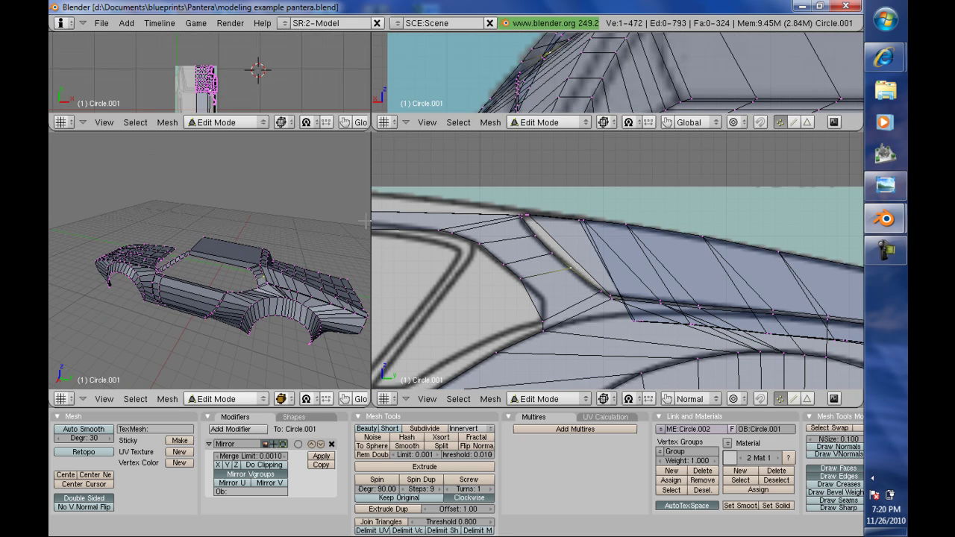
pyautogui.moveTo(369, 216); pyautogui.dragTo(239, 217)
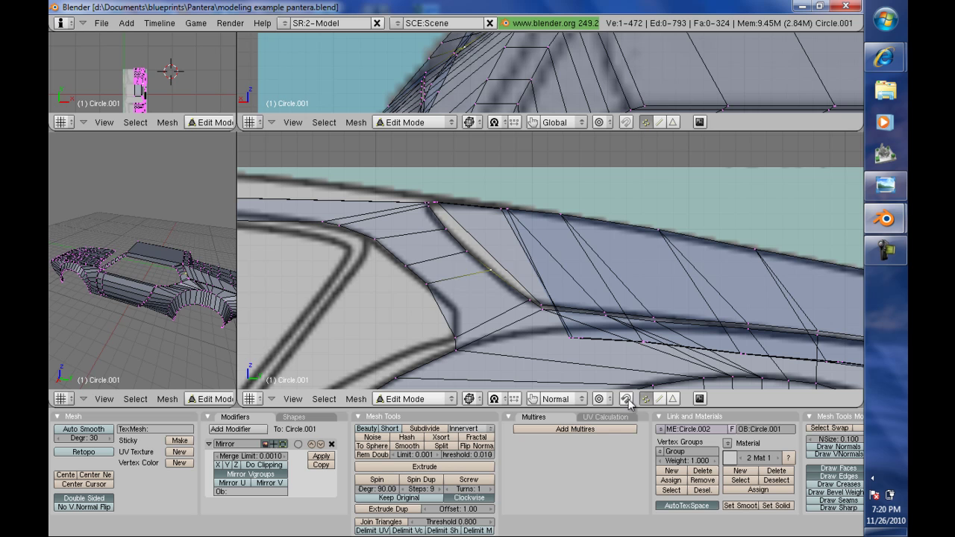
# Step: Select two side-panel edges and make an exact knife cut between them
pyautogui.click(659, 399)
pyautogui.rightClick(440, 306)
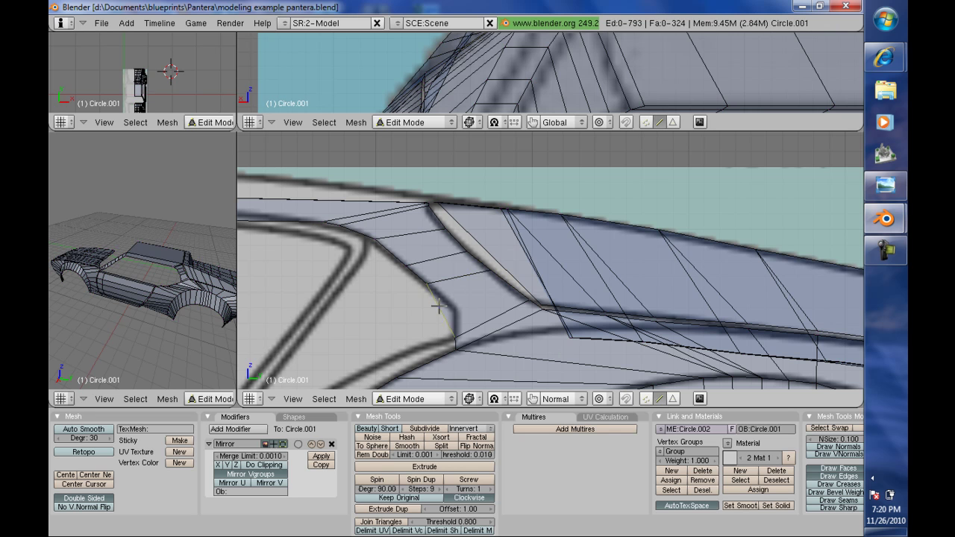
pyautogui.keyDown('shift'); pyautogui.rightClick(508, 286); pyautogui.keyUp('shift')
pyautogui.press('k')
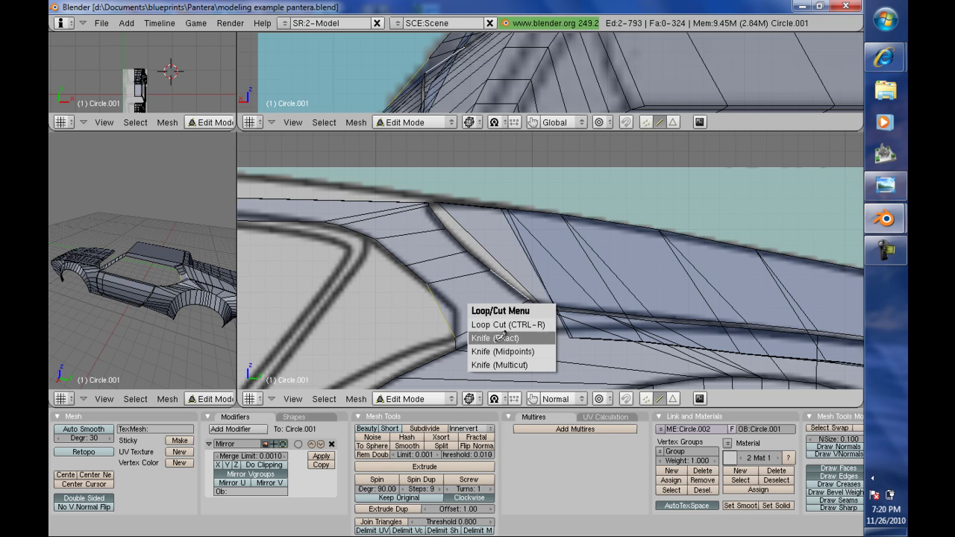
pyautogui.click(498, 333)
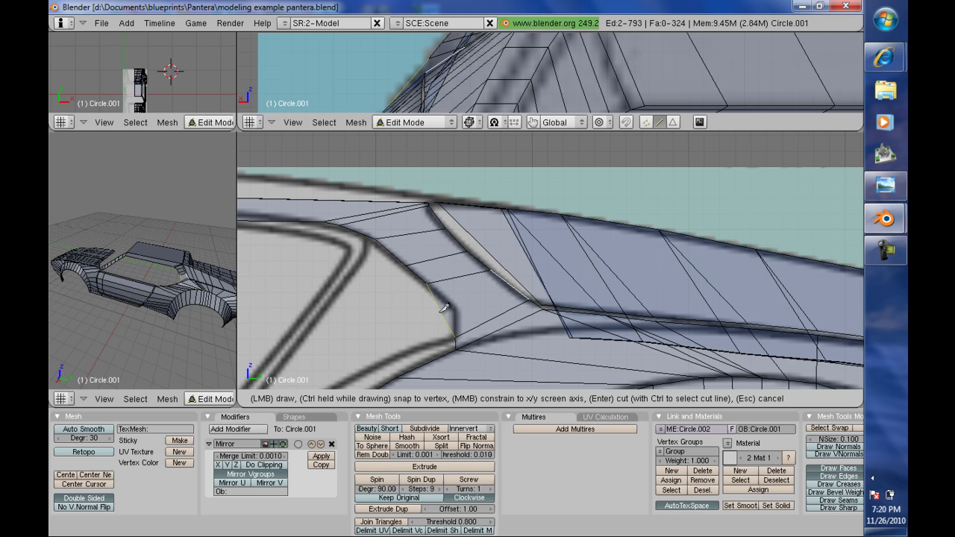
pyautogui.moveTo(444, 309)
pyautogui.mouseDown()
pyautogui.moveTo(513, 292)
pyautogui.moveTo(518, 281)
pyautogui.mouseUp()
pyautogui.press('Return')
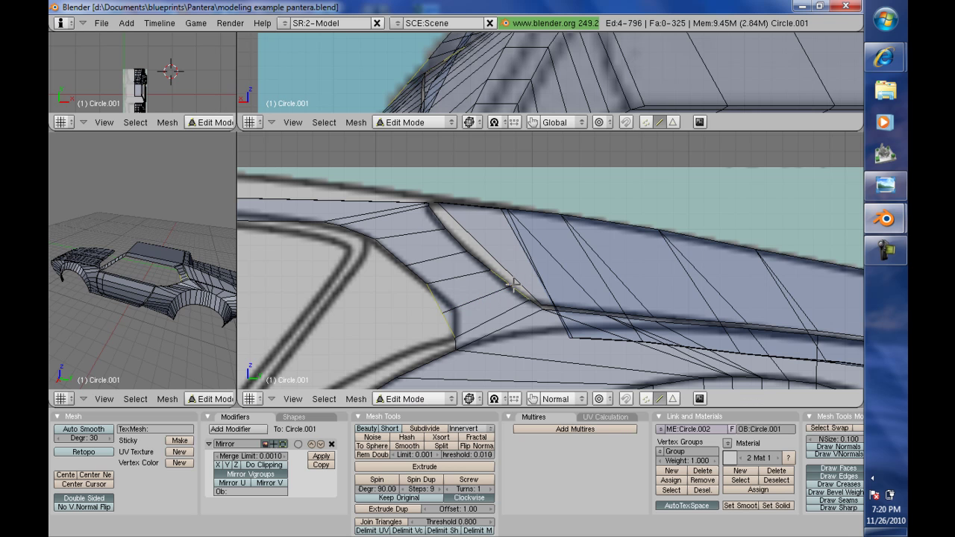
# Step: Move the new vertex created by the cut onto the blueprint line
pyautogui.click(646, 399)
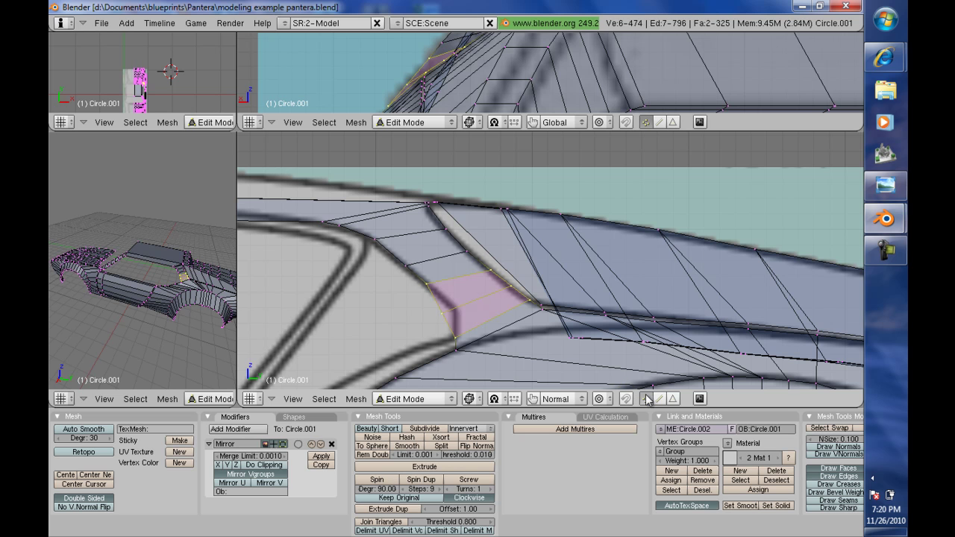
pyautogui.rightClick(443, 314)
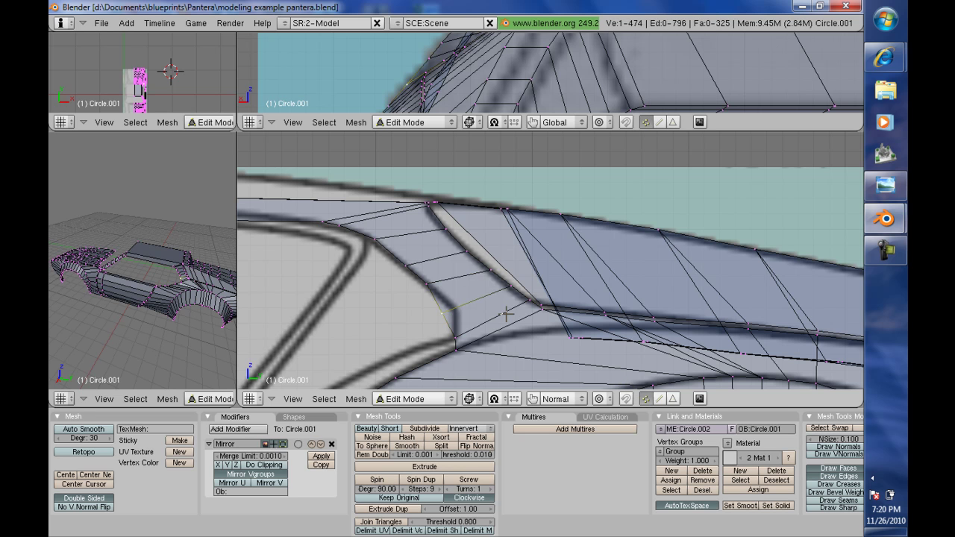
pyautogui.press('g')
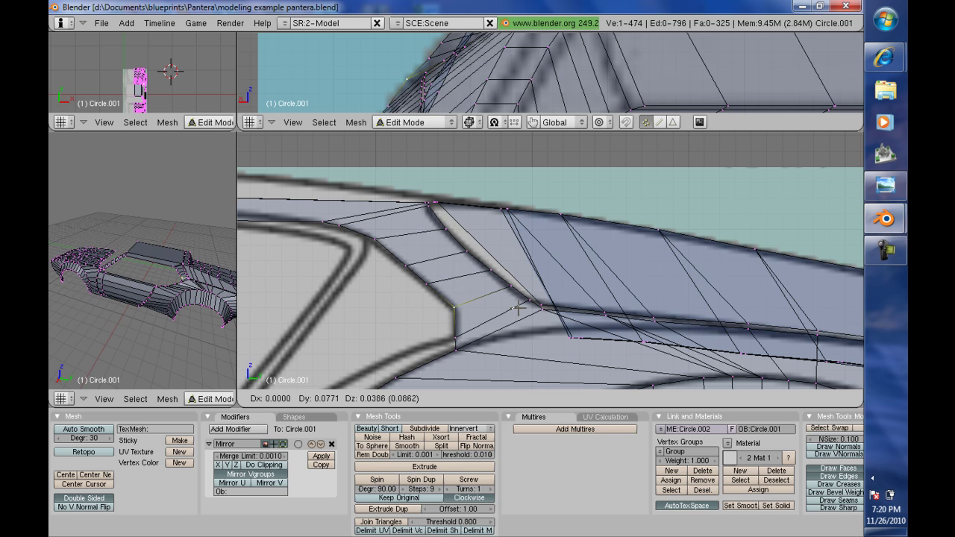
pyautogui.click(517, 308)
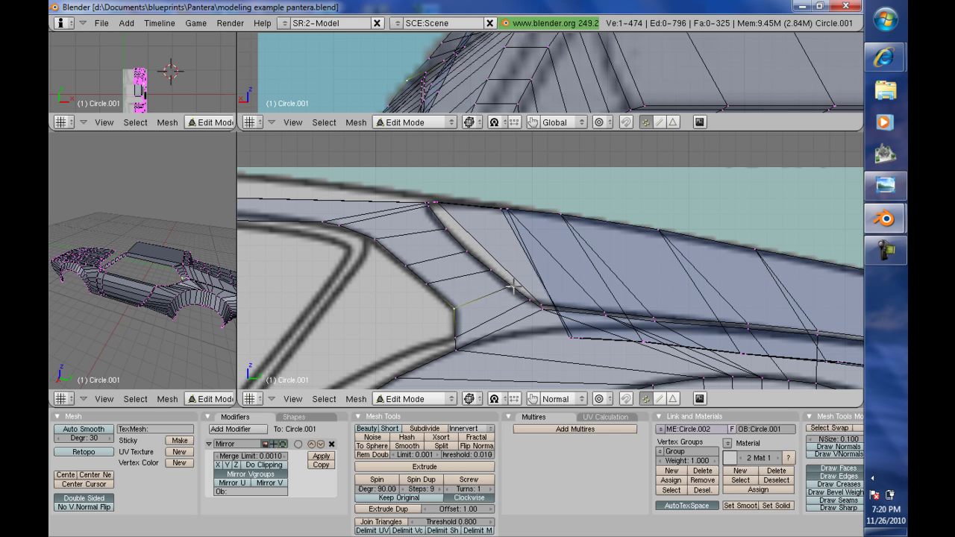
pyautogui.press('g')
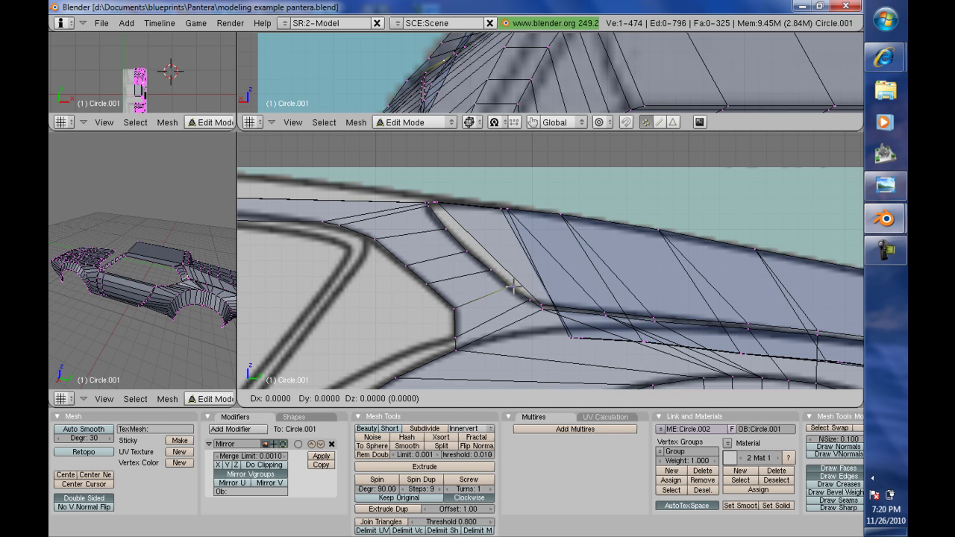
pyautogui.click(511, 287)
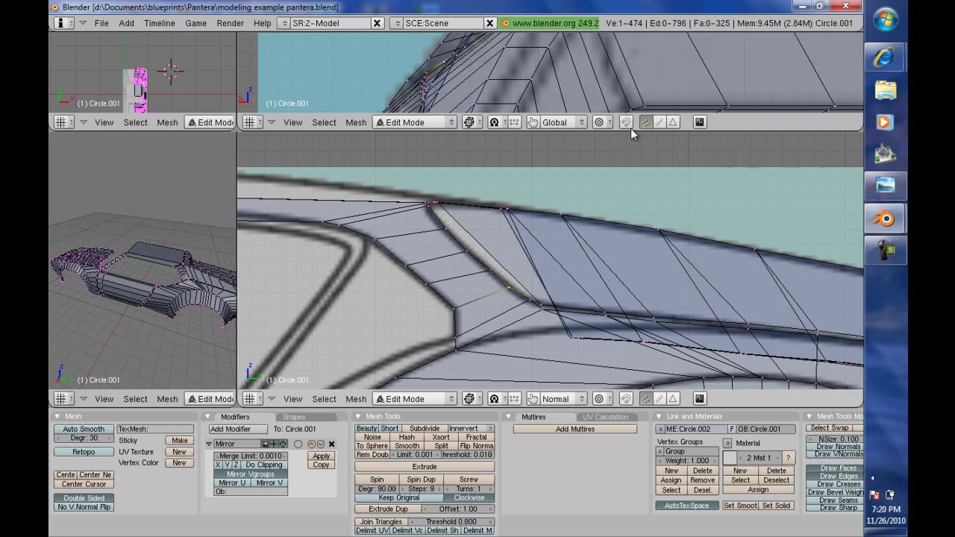
pyautogui.moveTo(630, 132); pyautogui.dragTo(612, 251)
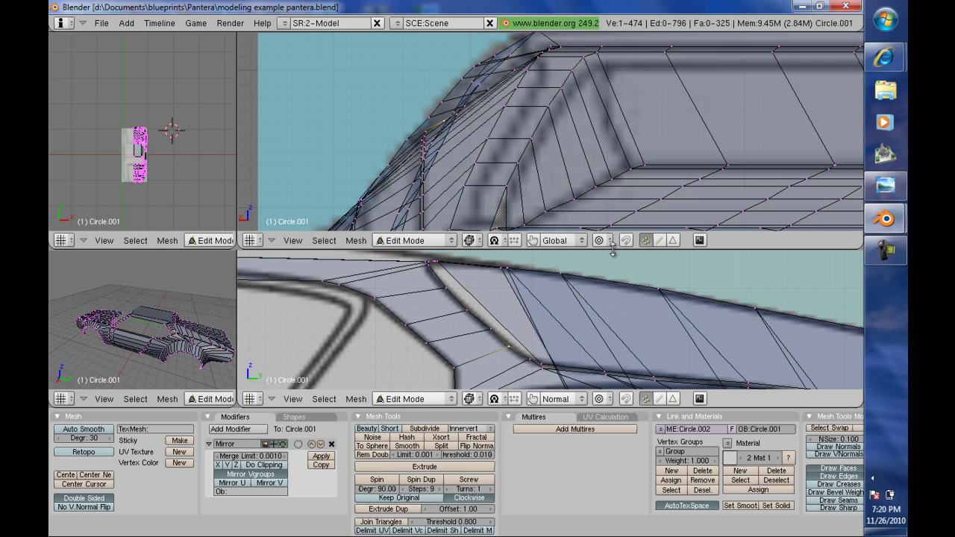
pyautogui.hotkey('ctrl', 'Tab')
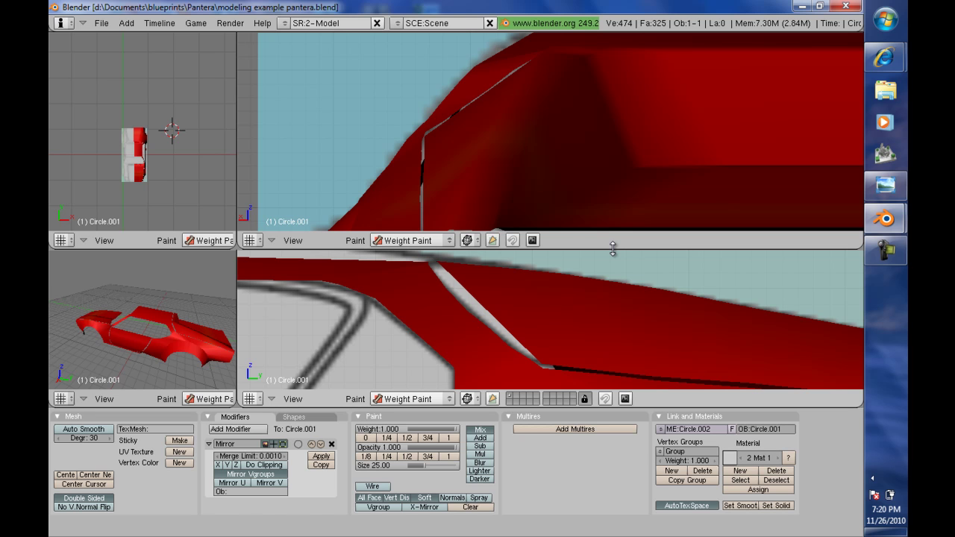
pyautogui.press('Tab')
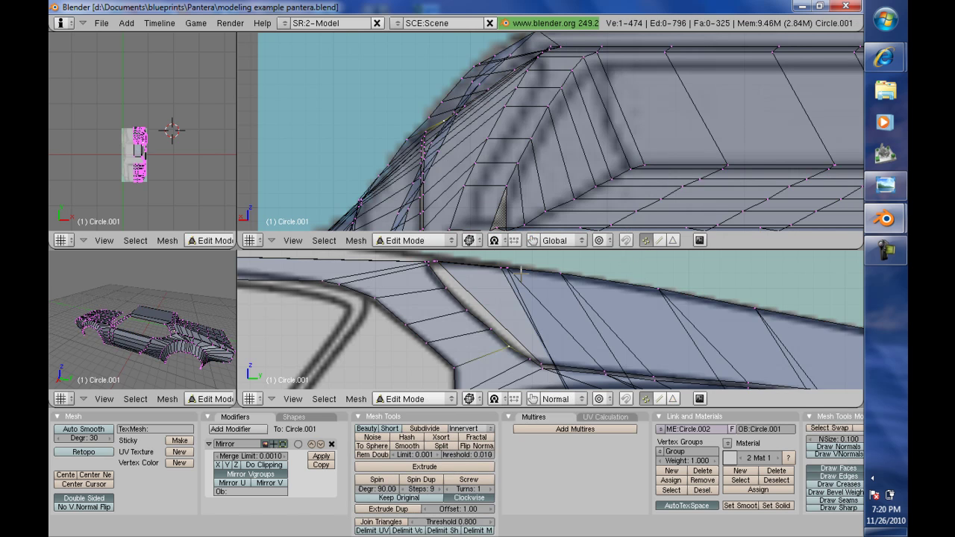
pyautogui.scroll(-6, 382, 283)
pyautogui.hotkey('ctrl', 'Tab')
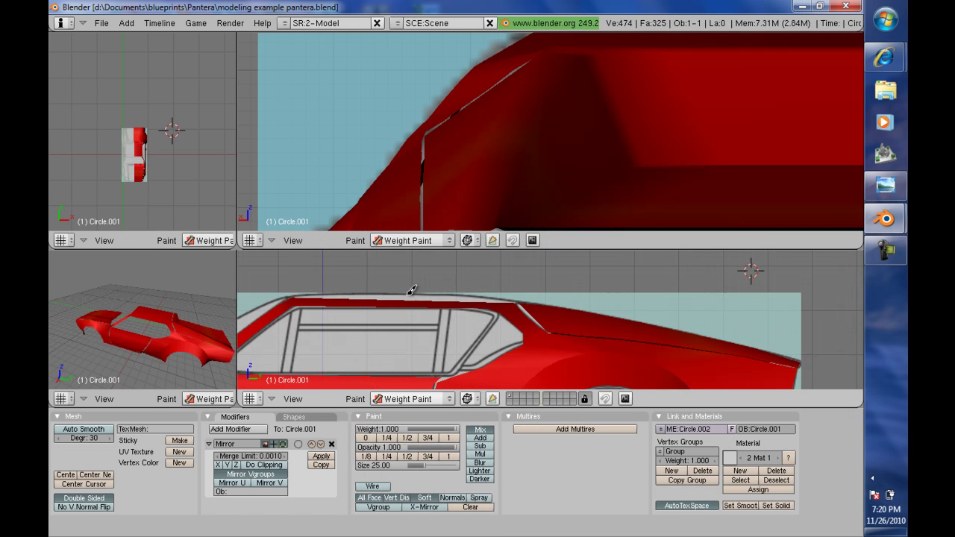
pyautogui.scroll(-2, 435, 291)
pyautogui.scroll(3, 438, 291)
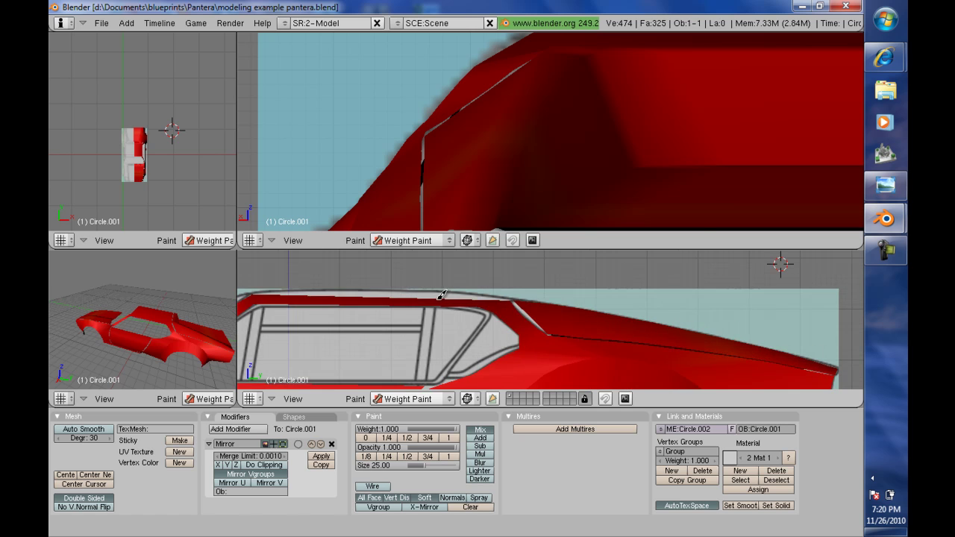
pyautogui.press('Tab')
pyautogui.hotkey('ctrl', 'Tab')
pyautogui.press('Tab')
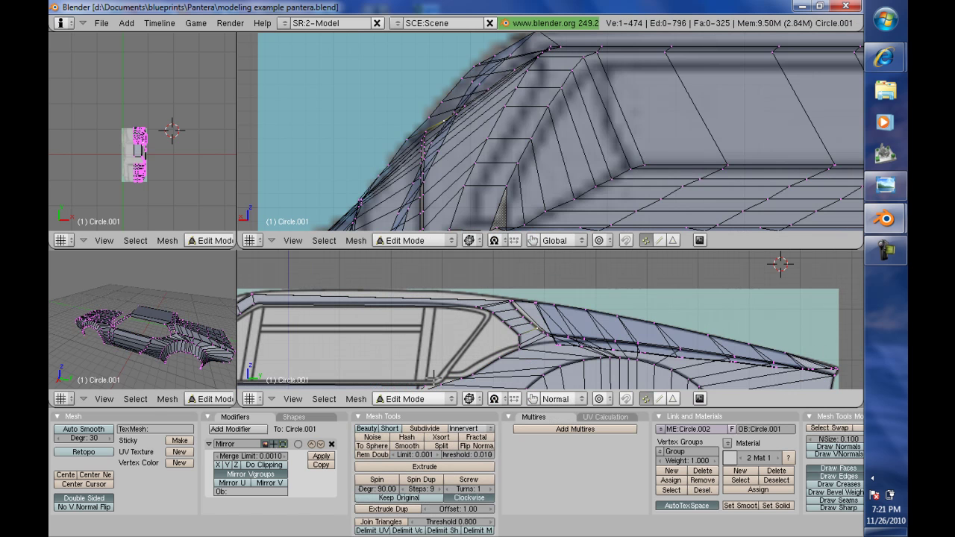
pyautogui.hotkey('ctrl', 'Tab')
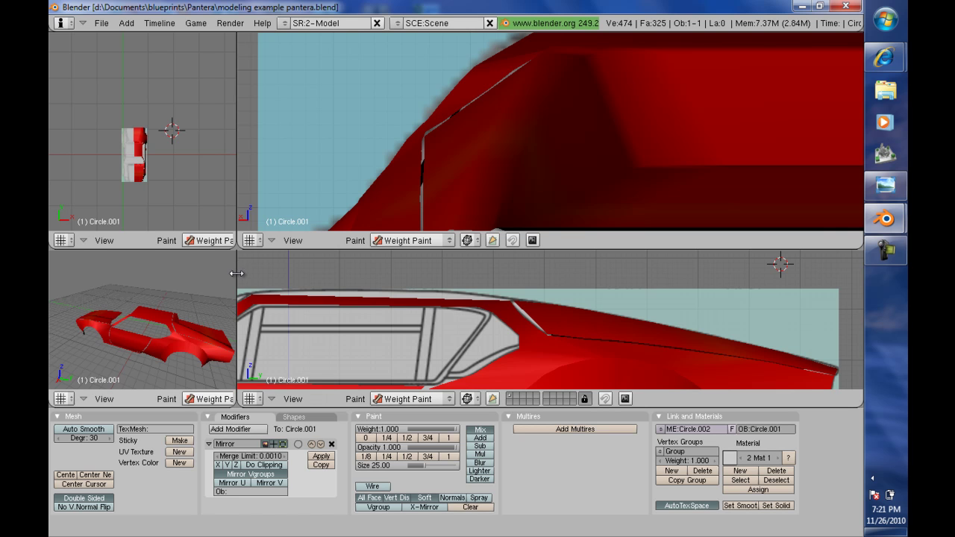
# Step: Enlarge the perspective view of the car across most of the window
pyautogui.moveTo(237, 265); pyautogui.dragTo(515, 110)
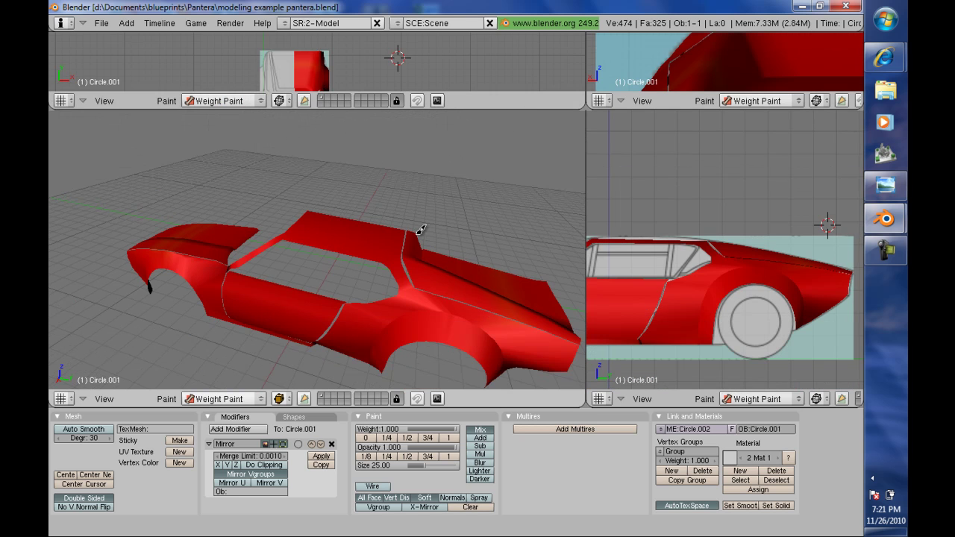
pyautogui.scroll(3, 454, 284)
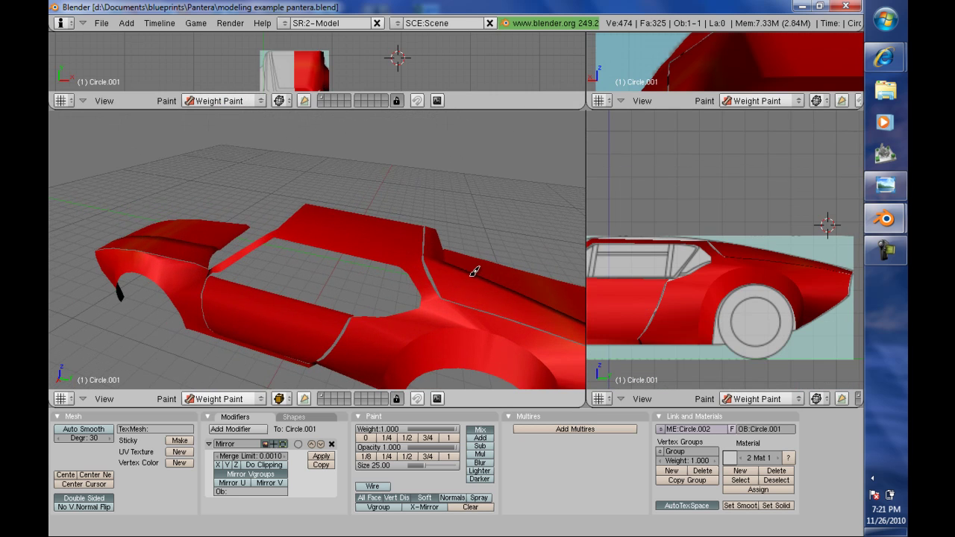
pyautogui.scroll(-3, 474, 272)
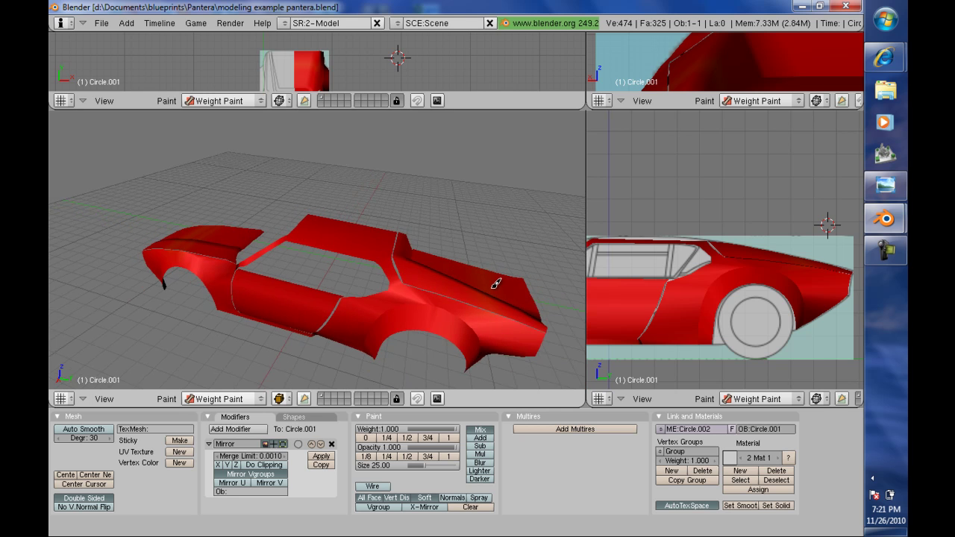
pyautogui.scroll(3, 496, 284)
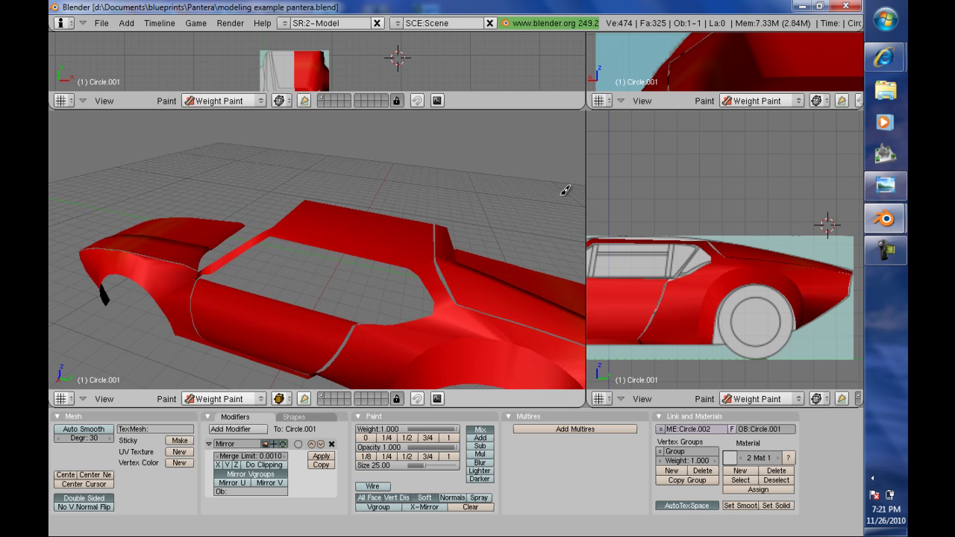
pyautogui.moveTo(588, 177); pyautogui.dragTo(691, 162)
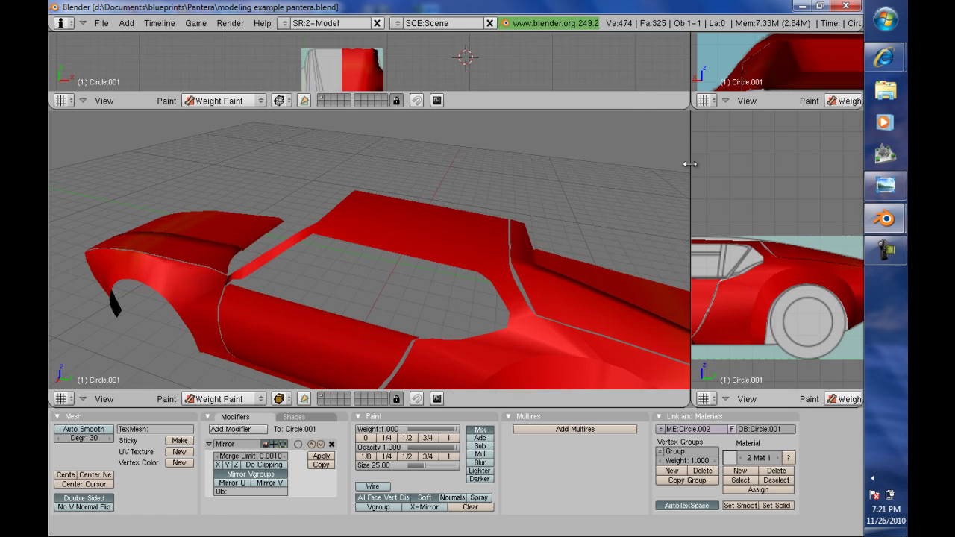
pyautogui.moveTo(649, 183); pyautogui.dragTo(608, 203, button='middle')
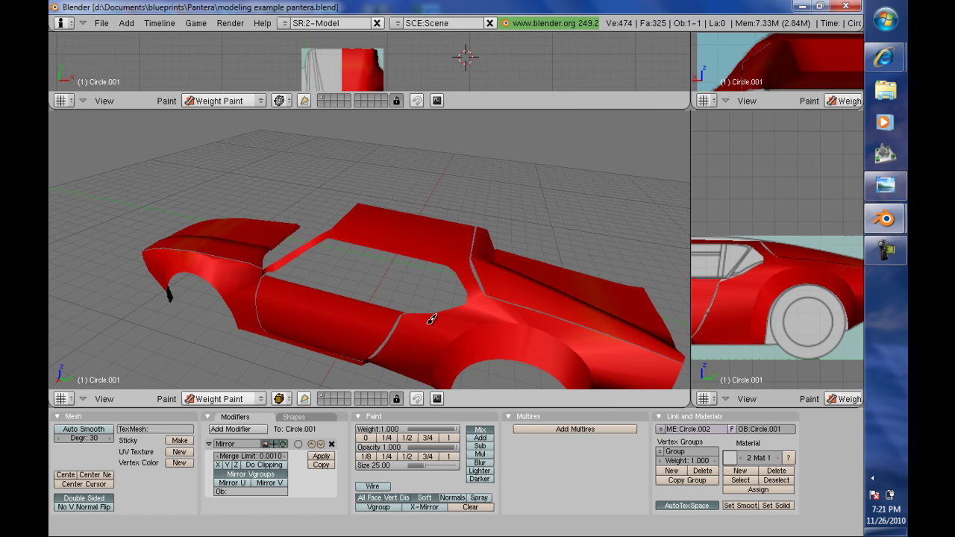
pyautogui.scroll(-1, 527, 307)
pyautogui.scroll(-1, 527, 307)
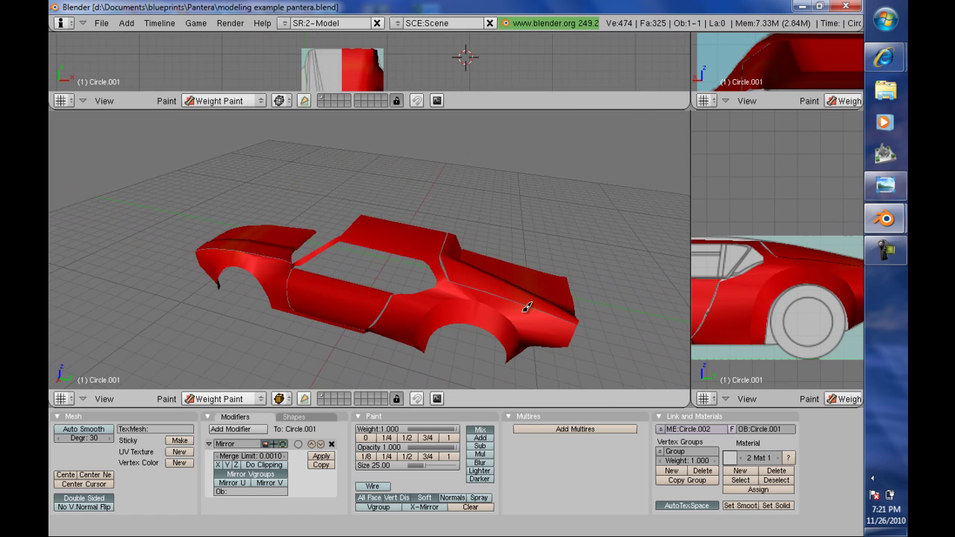
# Step: Orbit around the shaded car body to inspect its surfaces from every side
pyautogui.moveTo(527, 240); pyautogui.dragTo(561, 212, button='middle')
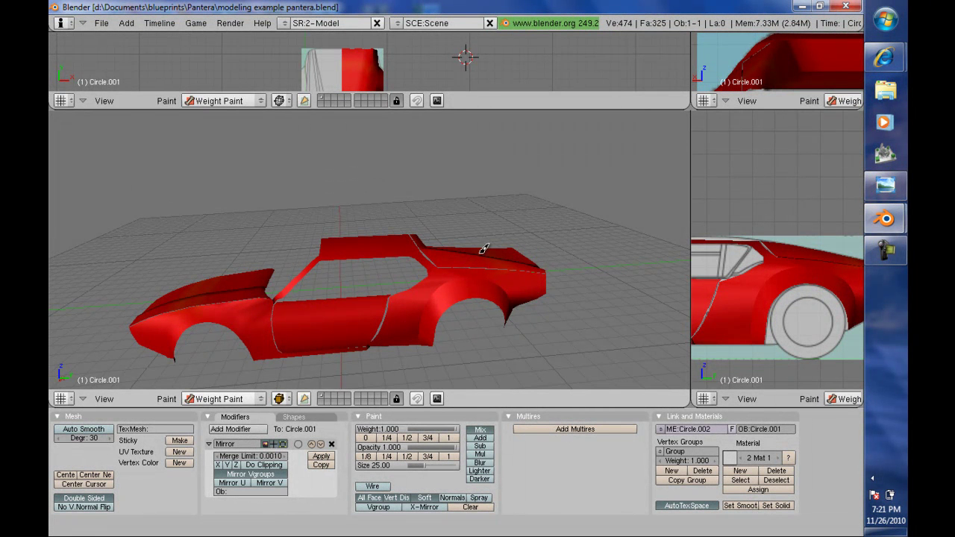
pyautogui.moveTo(271, 275); pyautogui.dragTo(373, 271, button='middle')
pyautogui.scroll(3, 448, 261)
pyautogui.scroll(-3, 473, 253)
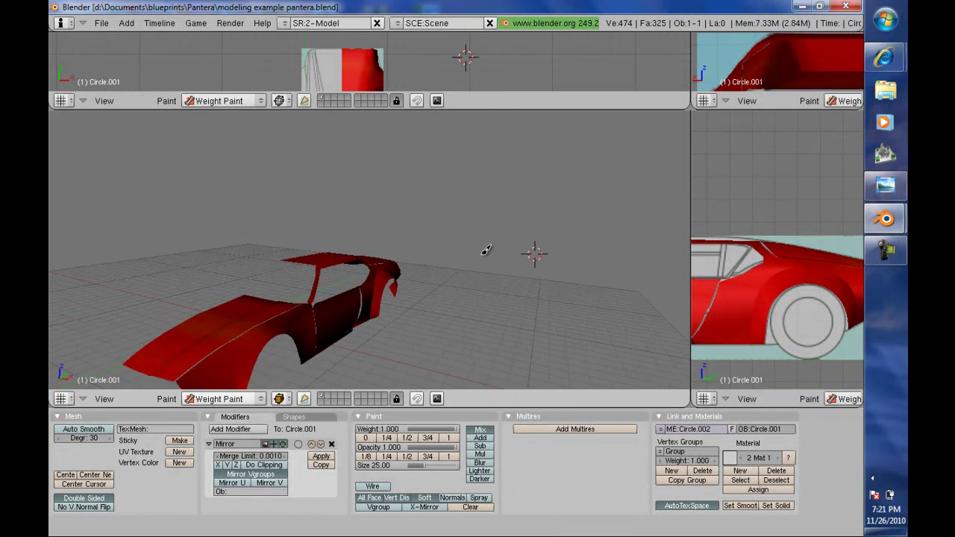
pyautogui.moveTo(485, 249); pyautogui.dragTo(449, 253, button='middle')
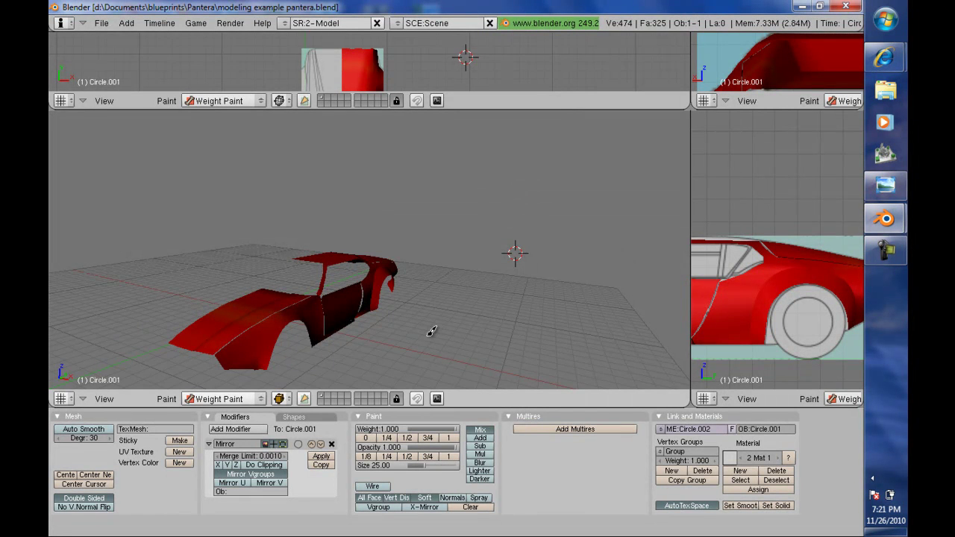
pyautogui.moveTo(429, 322); pyautogui.dragTo(403, 336, button='middle')
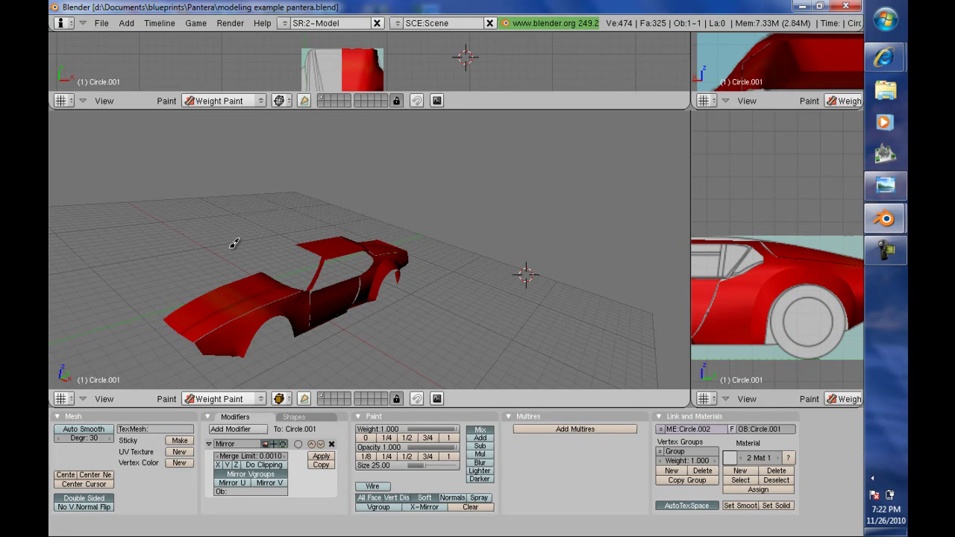
pyautogui.press('KP_4')
pyautogui.press('KP_4')
pyautogui.press('KP_4')
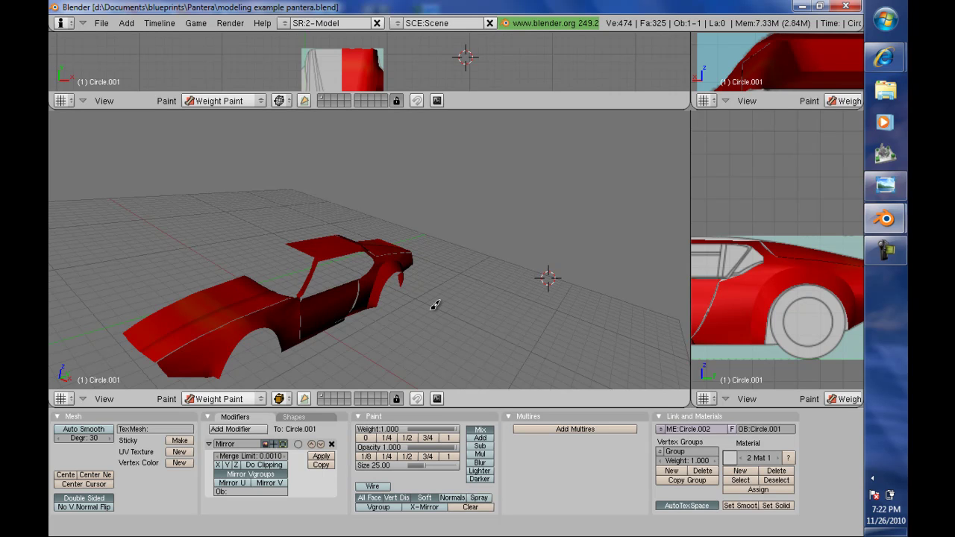
pyautogui.moveTo(435, 305); pyautogui.dragTo(278, 241, button='middle')
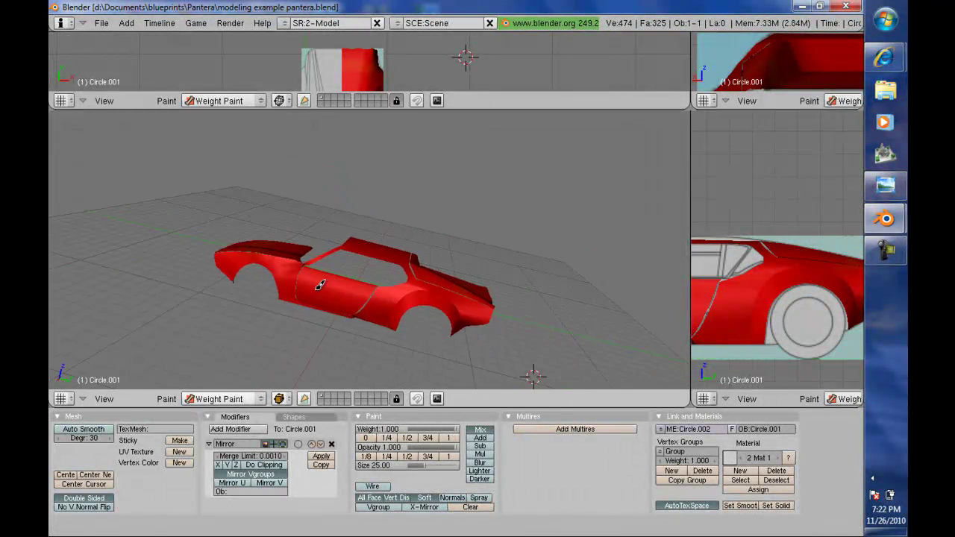
pyautogui.moveTo(320, 284); pyautogui.dragTo(348, 276, button='middle')
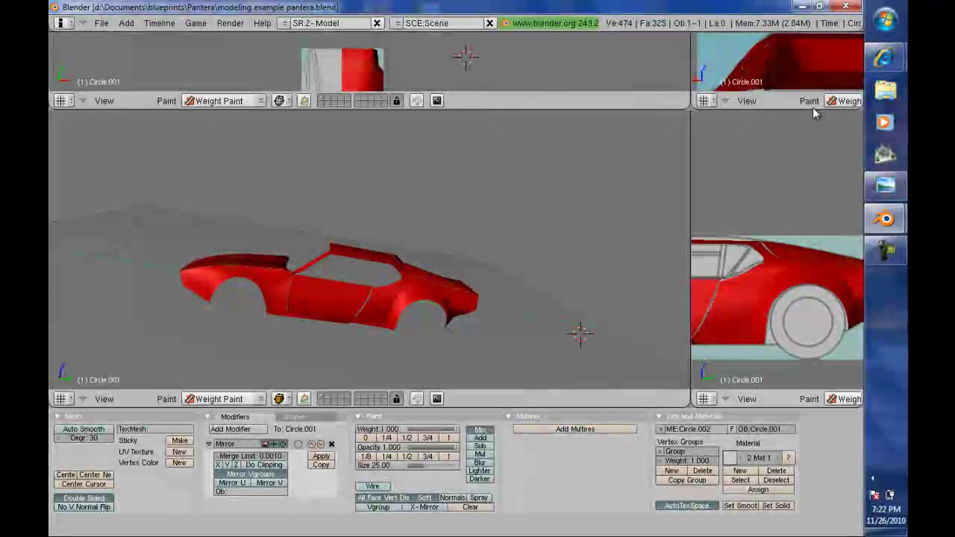
# Step: In an enlarged side view, reposition the edge above the rear wheel arch onto the blueprint
pyautogui.moveTo(689, 170); pyautogui.dragTo(161, 160)
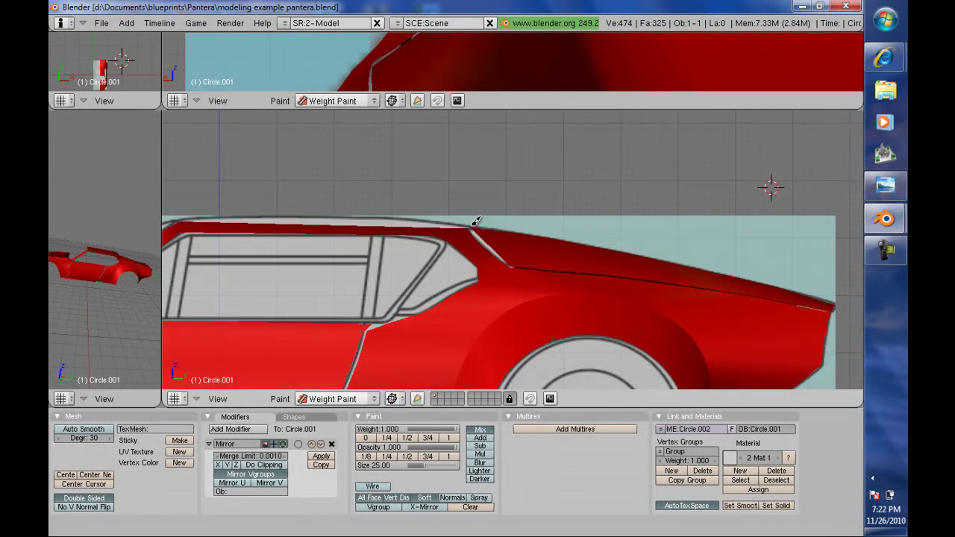
pyautogui.scroll(-3, 484, 221)
pyautogui.press('Tab')
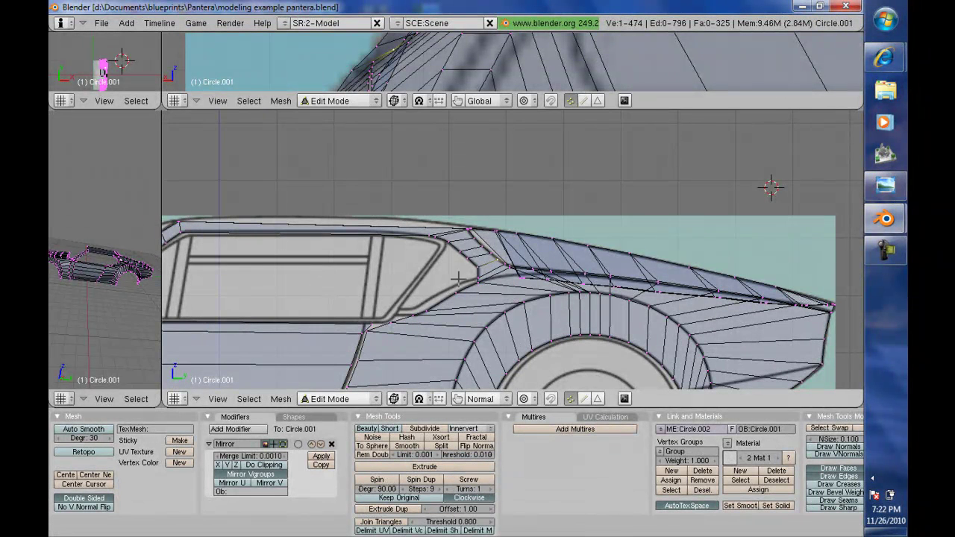
pyautogui.click(428, 311)
pyautogui.press('g')
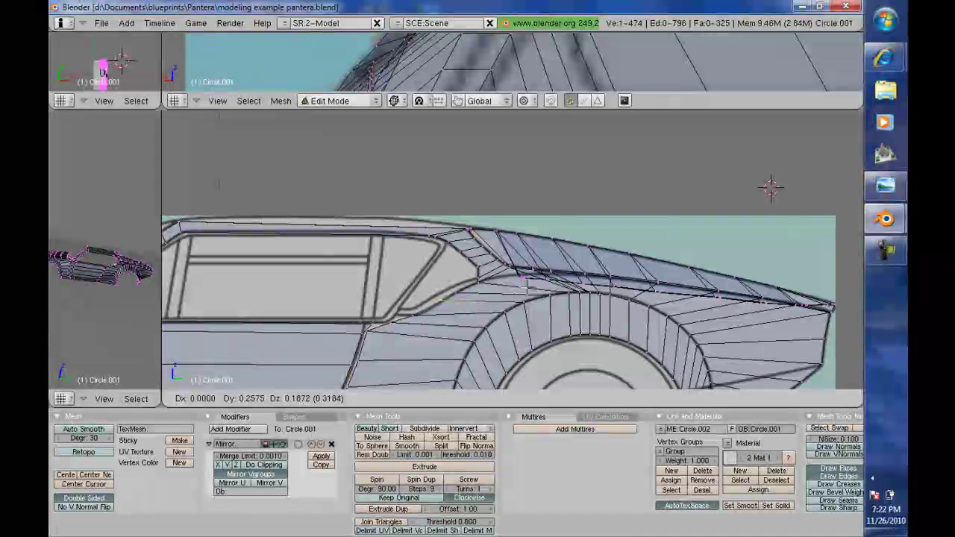
pyautogui.click(529, 287)
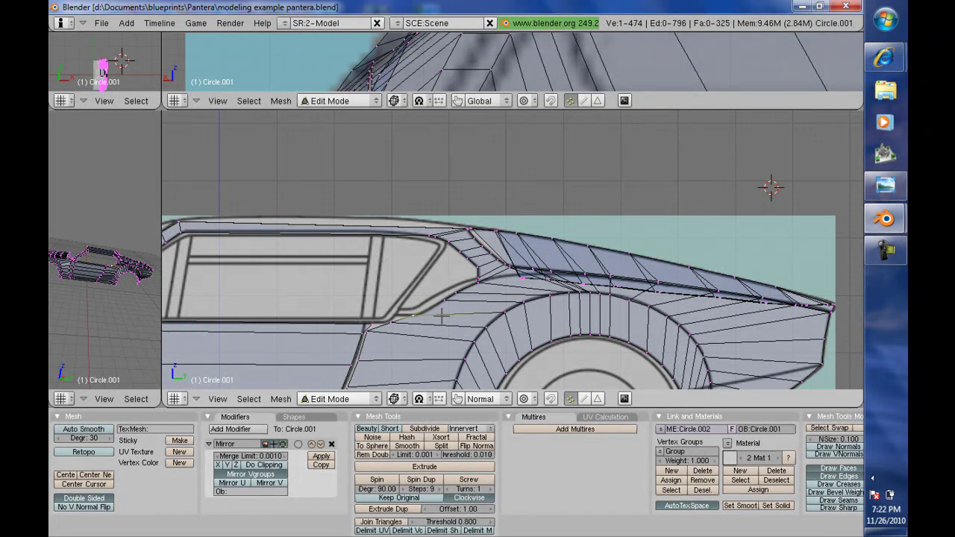
pyautogui.press('g')
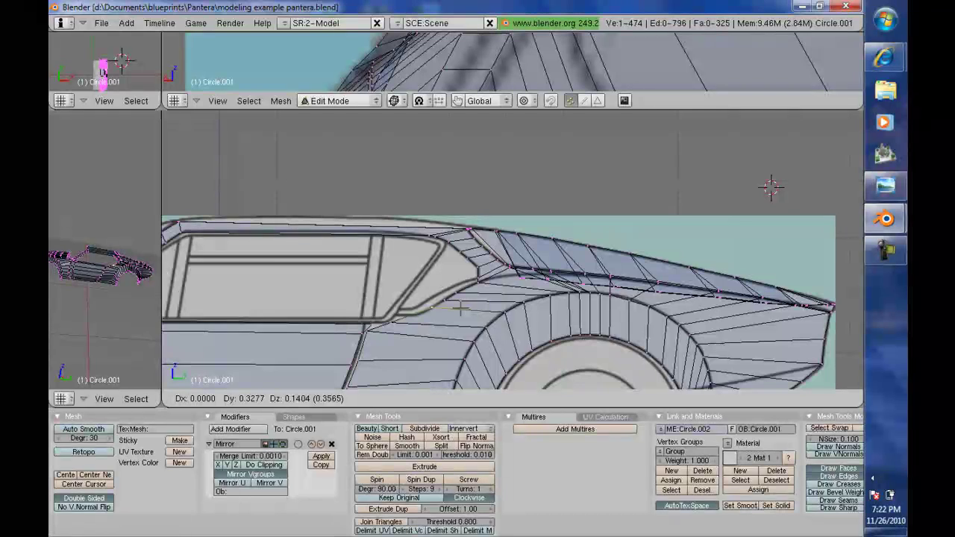
pyautogui.click(401, 338)
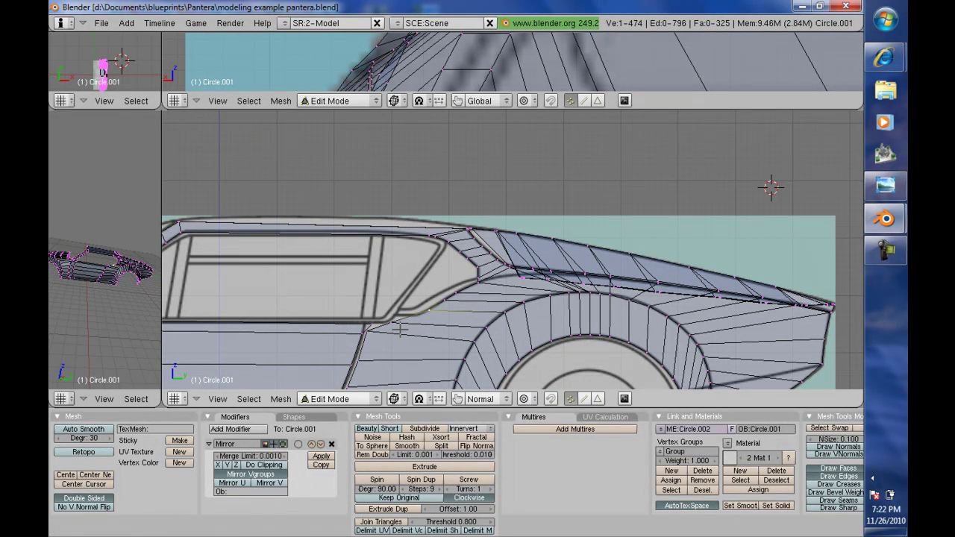
pyautogui.press('g')
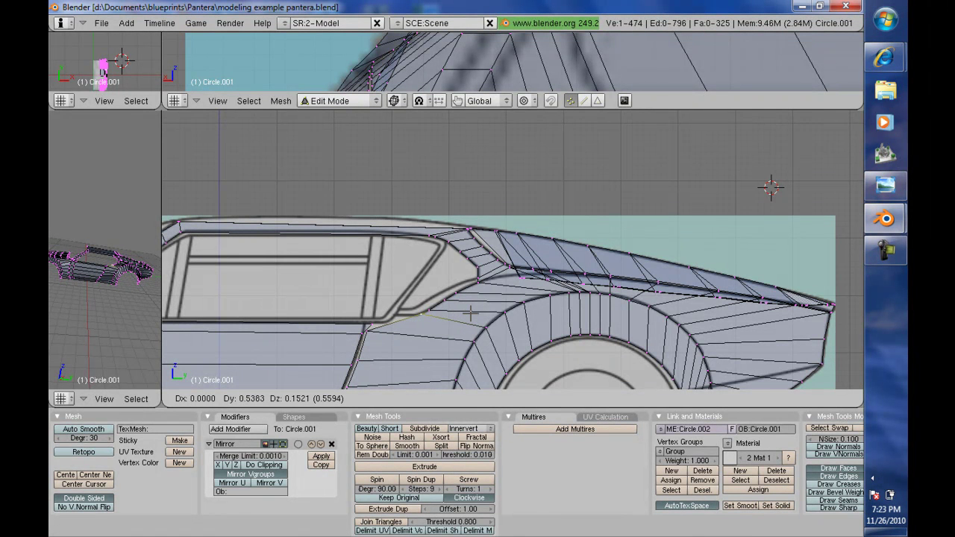
pyautogui.click(470, 313)
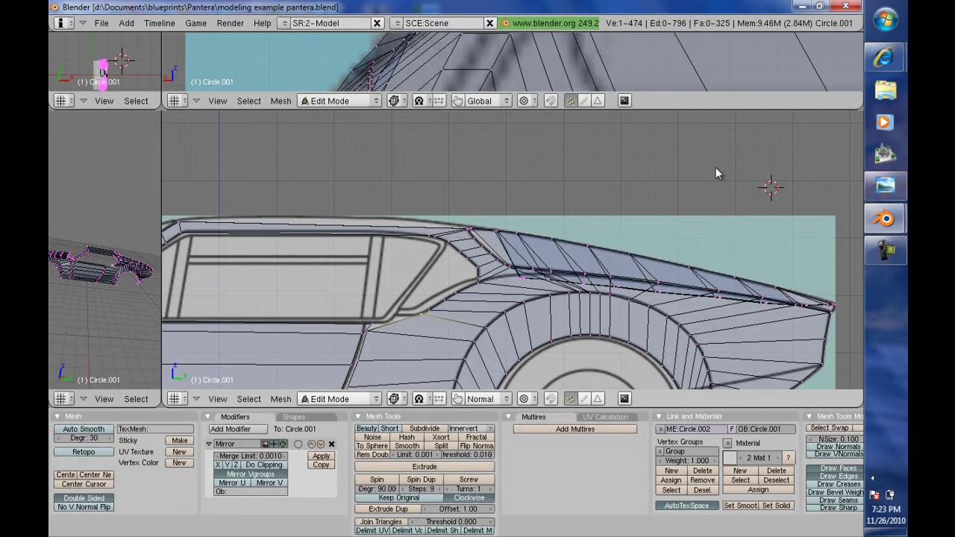
# Step: Toggle between shaded and edit views to check the adjusted arch, ending in Edit Mode
pyautogui.press('Tab')
pyautogui.scroll(-3, 661, 207)
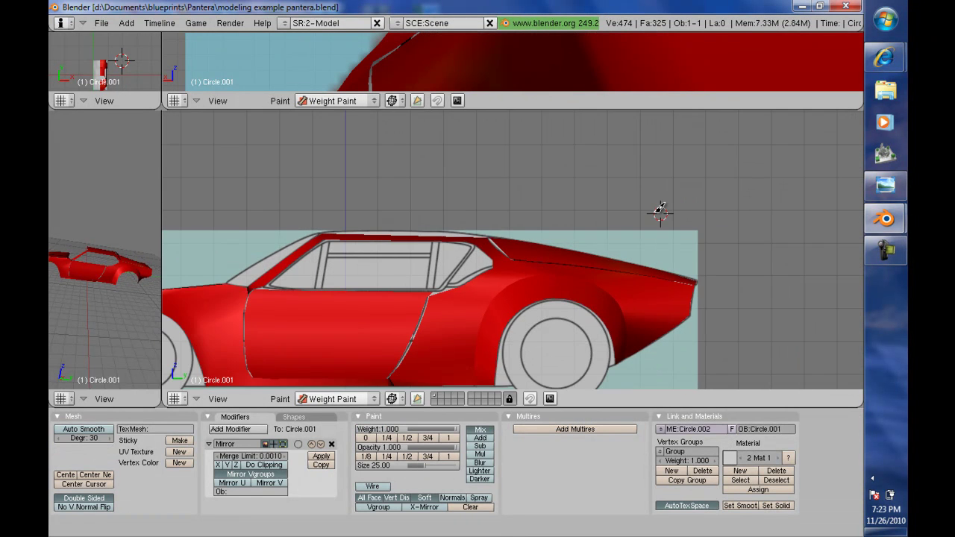
pyautogui.scroll(5, 661, 211)
pyautogui.press('Tab')
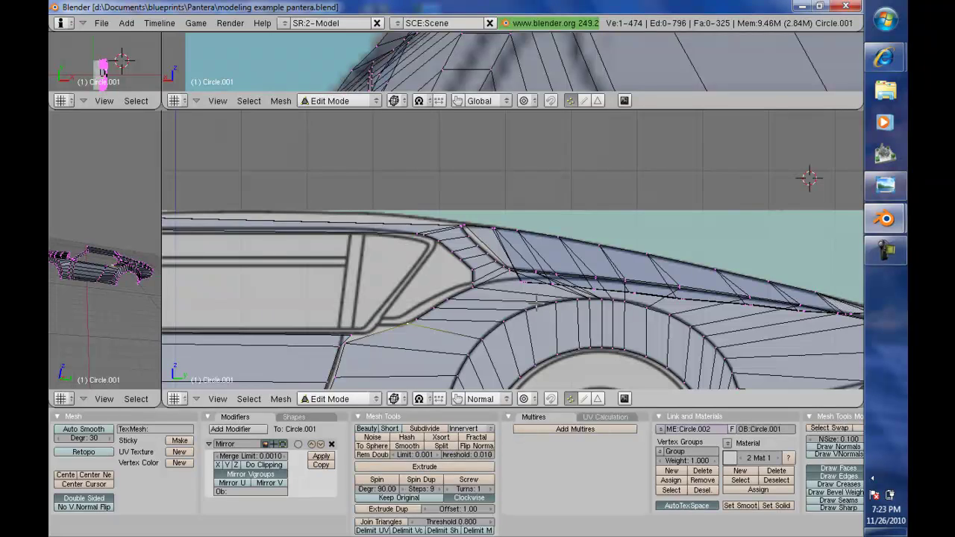
pyautogui.press('Tab')
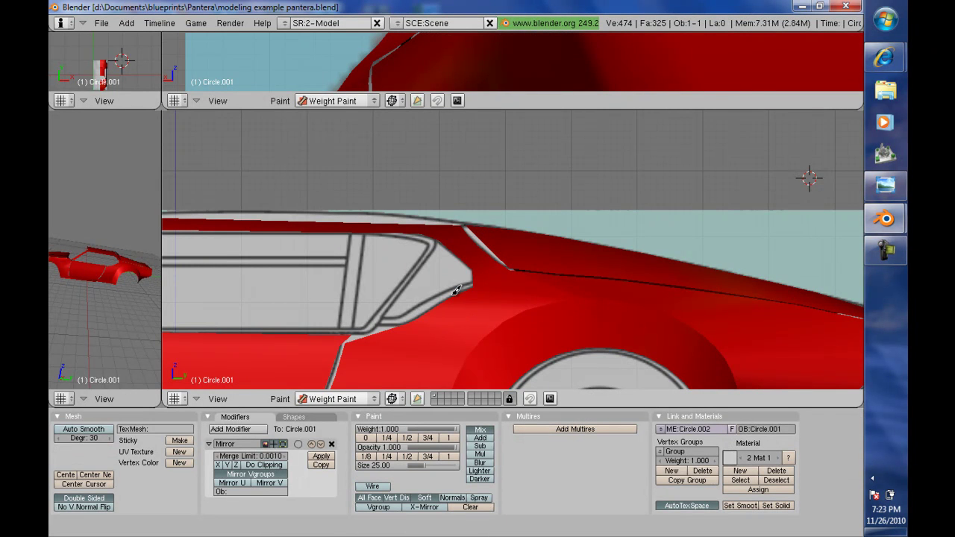
pyautogui.press('Tab')
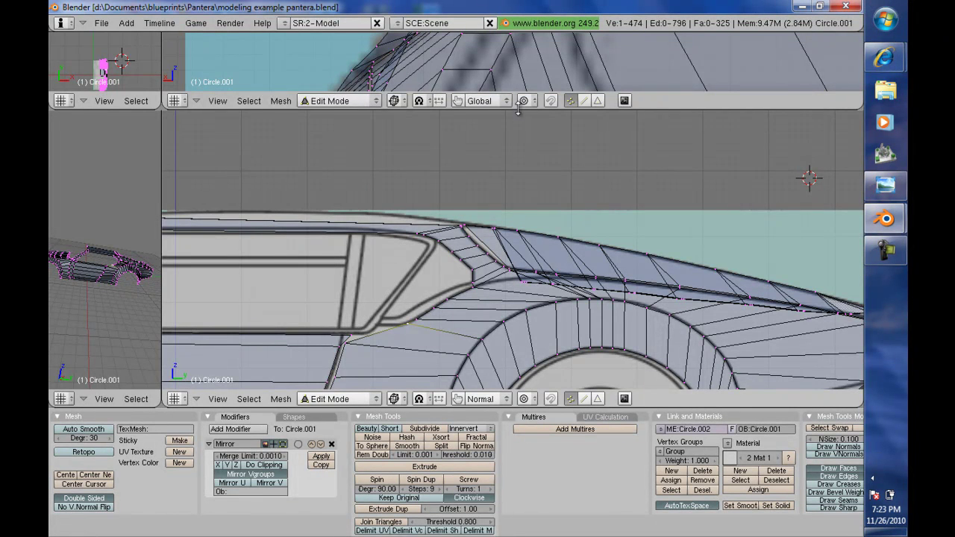
# Step: Resize the 3D views so front and perspective are large and side views form a narrow column
pyautogui.moveTo(518, 108); pyautogui.dragTo(528, 225)
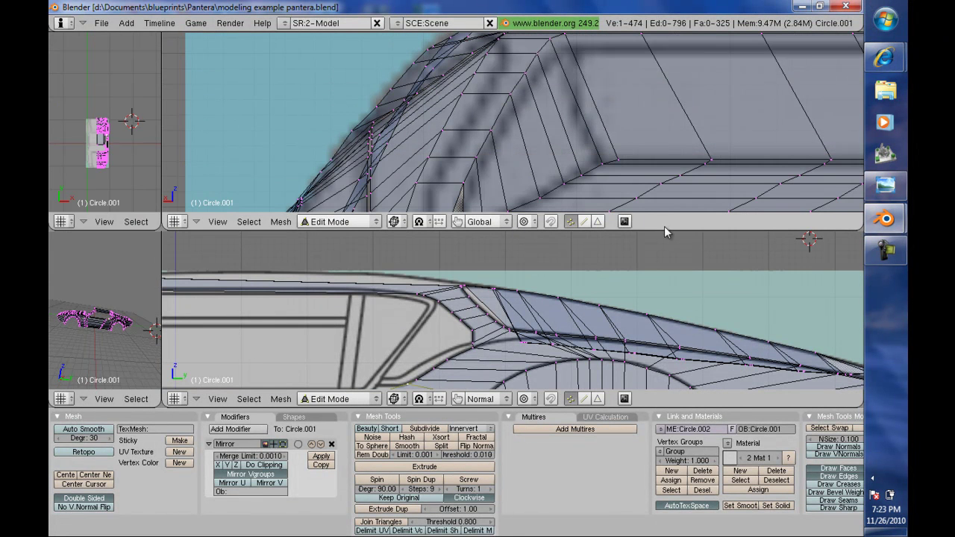
pyautogui.moveTo(664, 226); pyautogui.dragTo(662, 299)
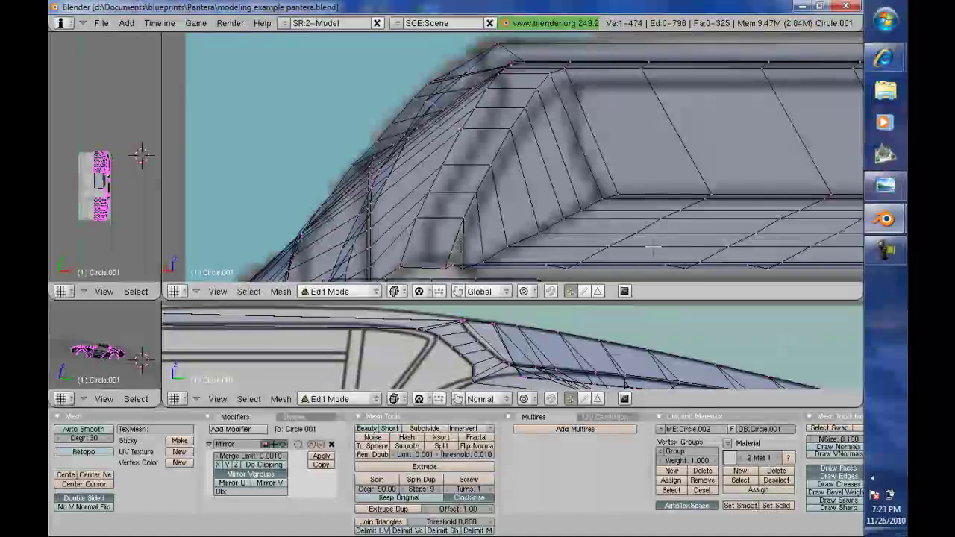
pyautogui.scroll(-2, 653, 250)
pyautogui.scroll(2, 652, 246)
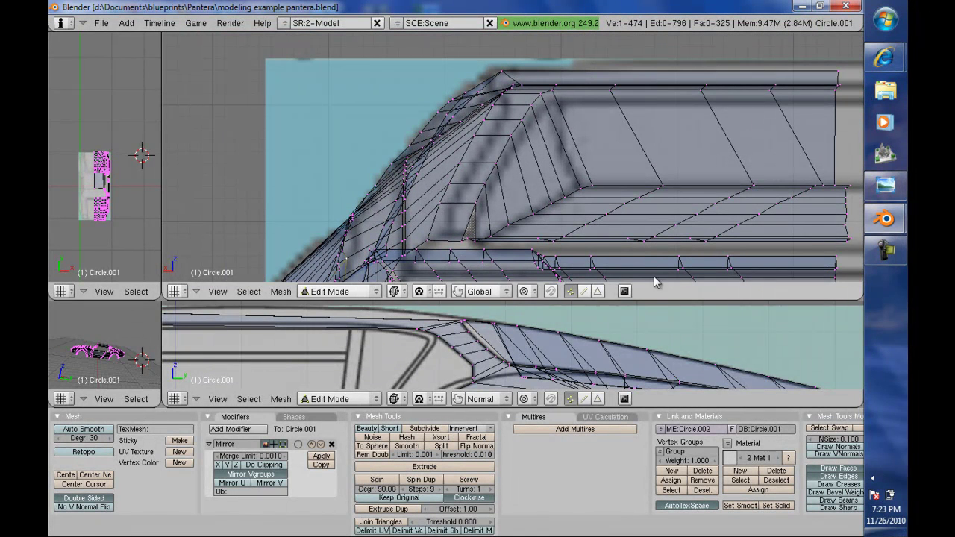
pyautogui.scroll(3, 629, 325)
pyautogui.scroll(-1, 629, 325)
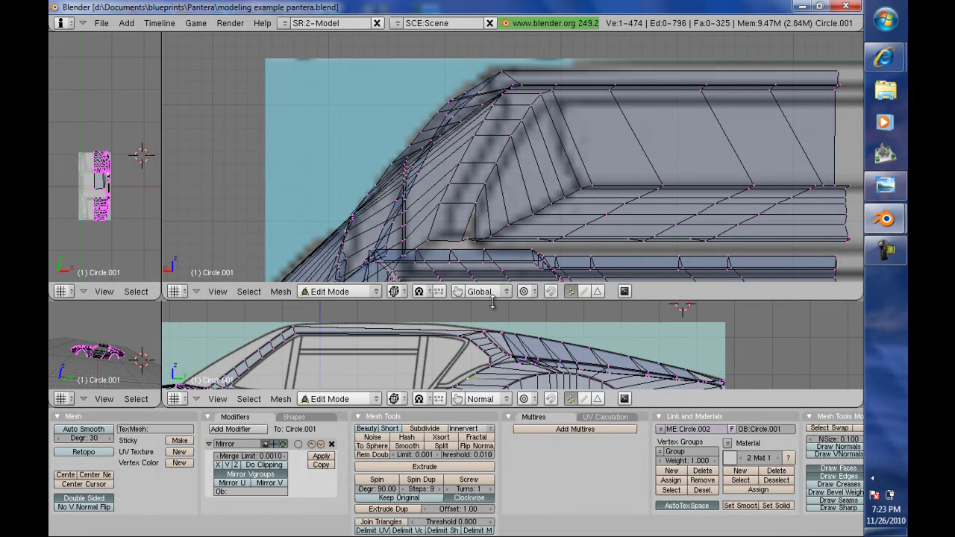
pyautogui.moveTo(493, 301); pyautogui.dragTo(492, 151)
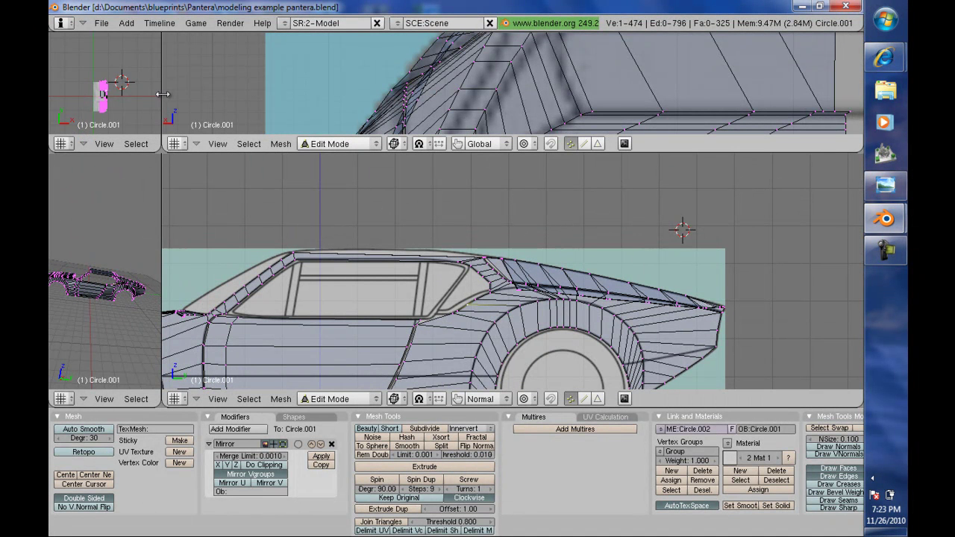
pyautogui.moveTo(162, 94); pyautogui.dragTo(742, 153)
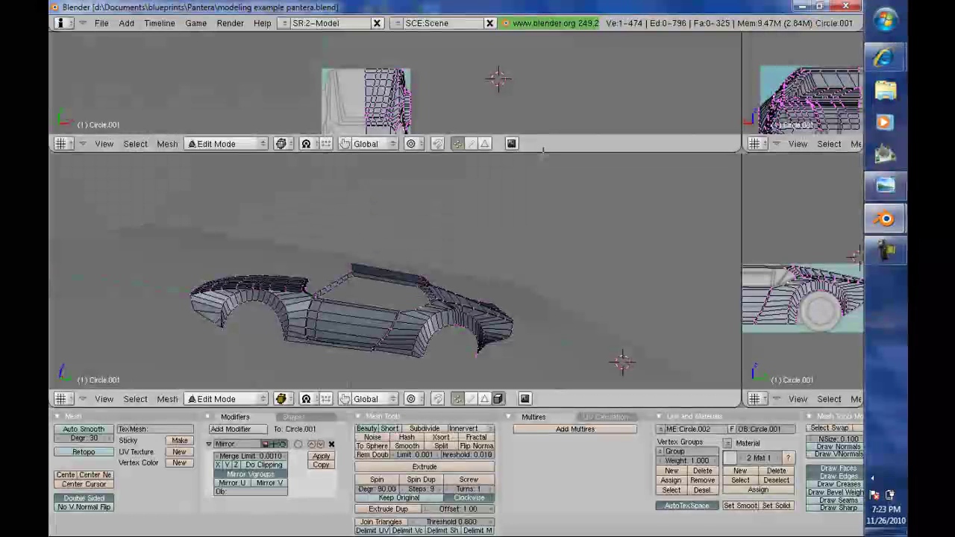
# Step: Enlarge and zoom the front view of the car body
pyautogui.moveTo(543, 152); pyautogui.dragTo(544, 263)
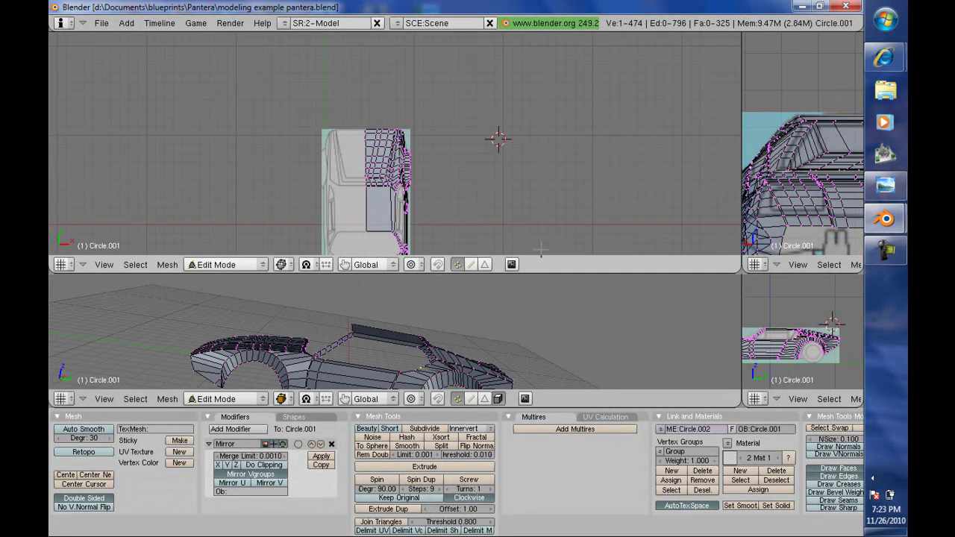
pyautogui.scroll(-1, 541, 250)
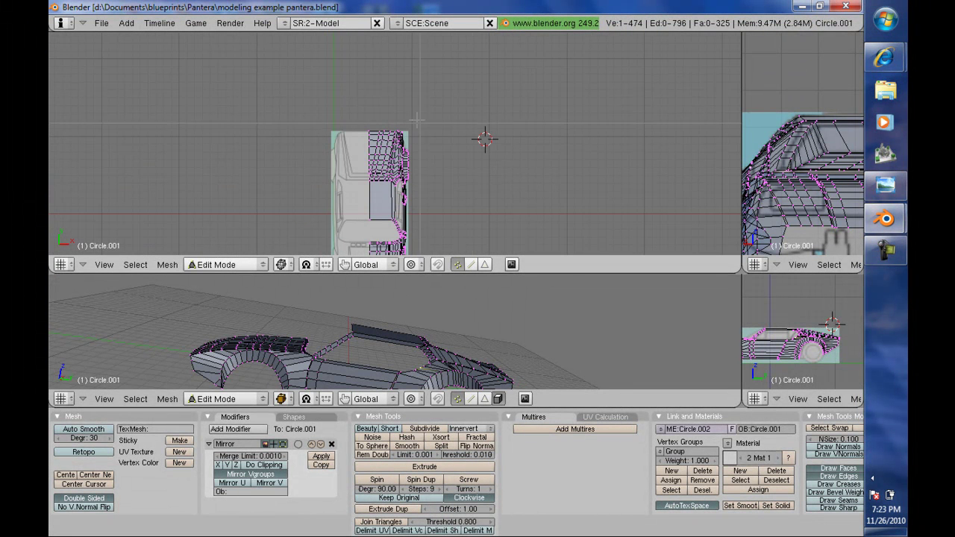
pyautogui.press('g')
pyautogui.press('Escape')
pyautogui.scroll(2, 437, 223)
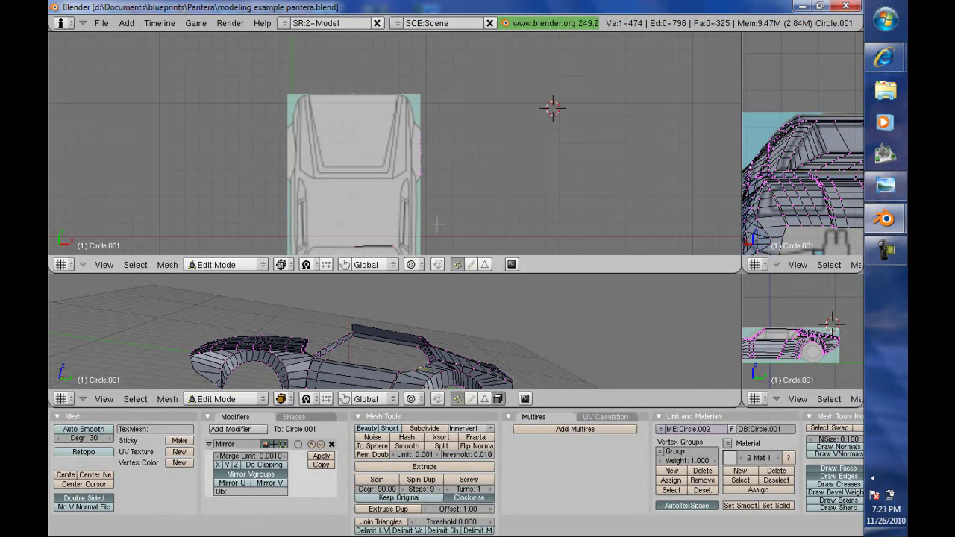
pyautogui.scroll(3, 446, 220)
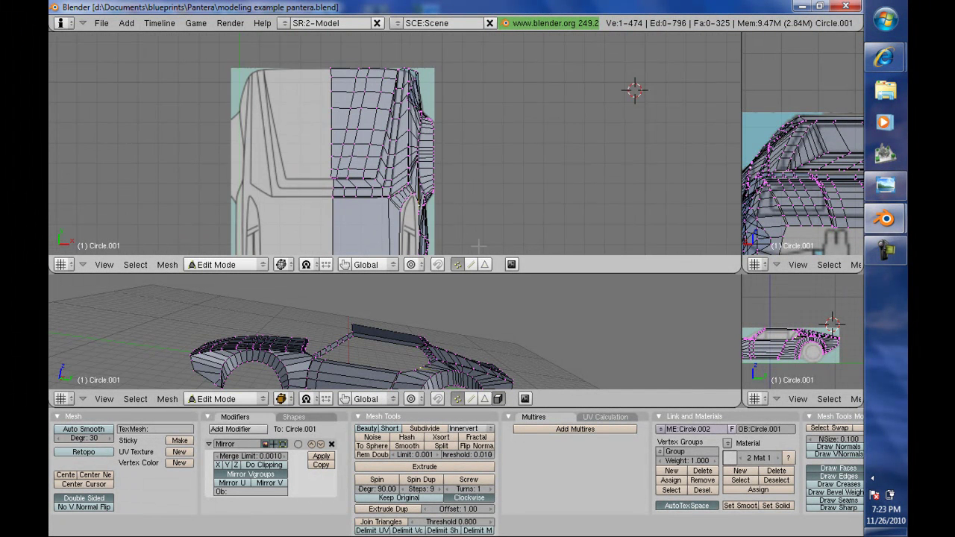
pyautogui.moveTo(558, 274); pyautogui.dragTo(575, 369)
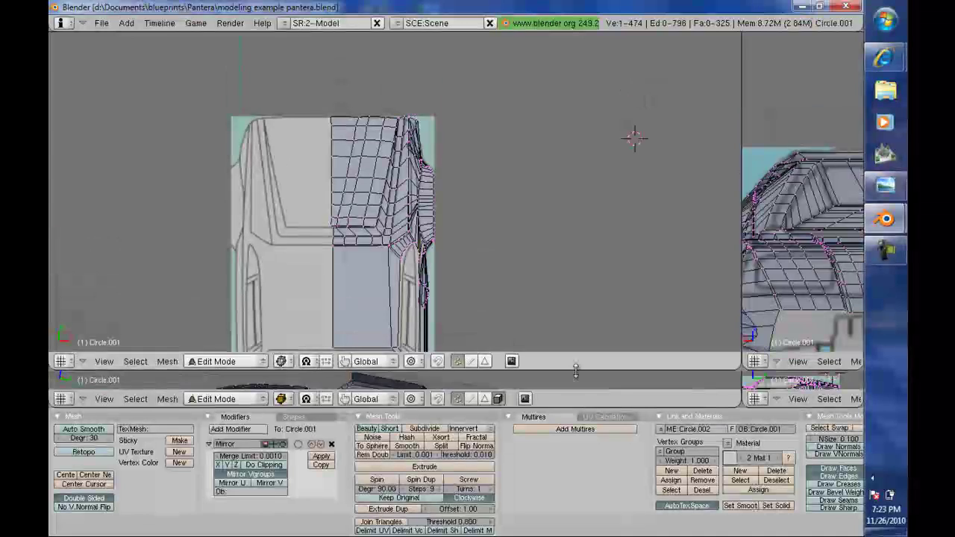
pyautogui.scroll(2, 520, 288)
pyautogui.scroll(2, 520, 288)
pyautogui.scroll(-1, 520, 287)
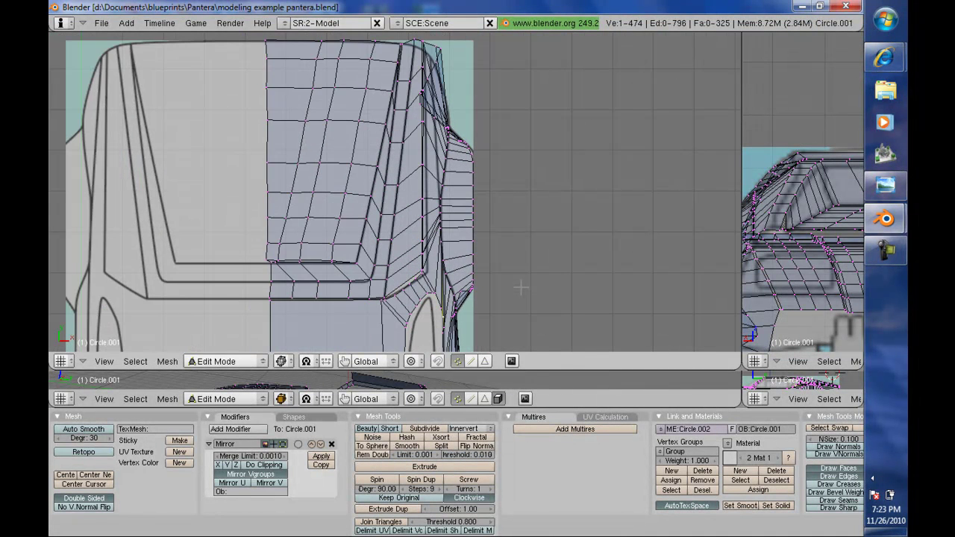
pyautogui.scroll(-1, 520, 287)
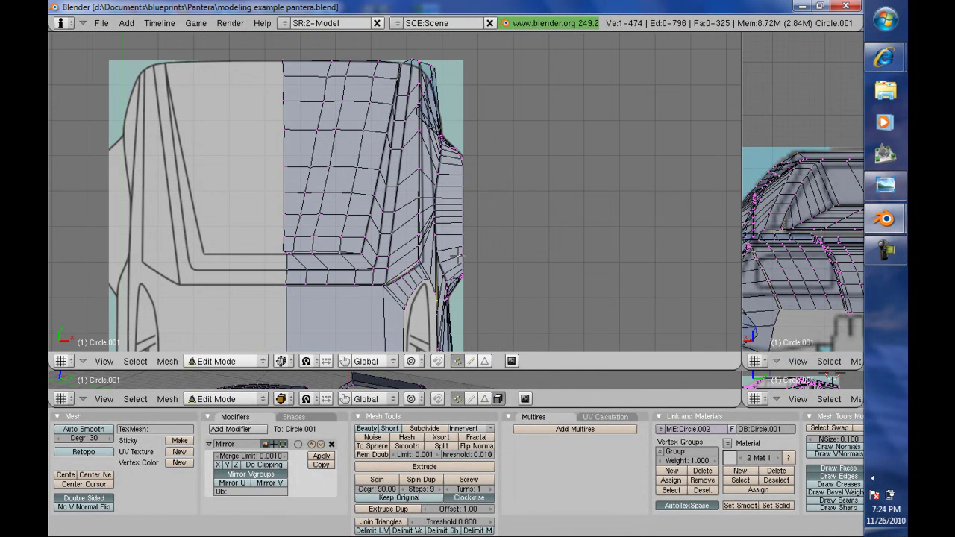
# Step: Zoom into the blueprint's lower-right corner, reveal hidden mesh, and align a lower edge vertex
pyautogui.press('b')
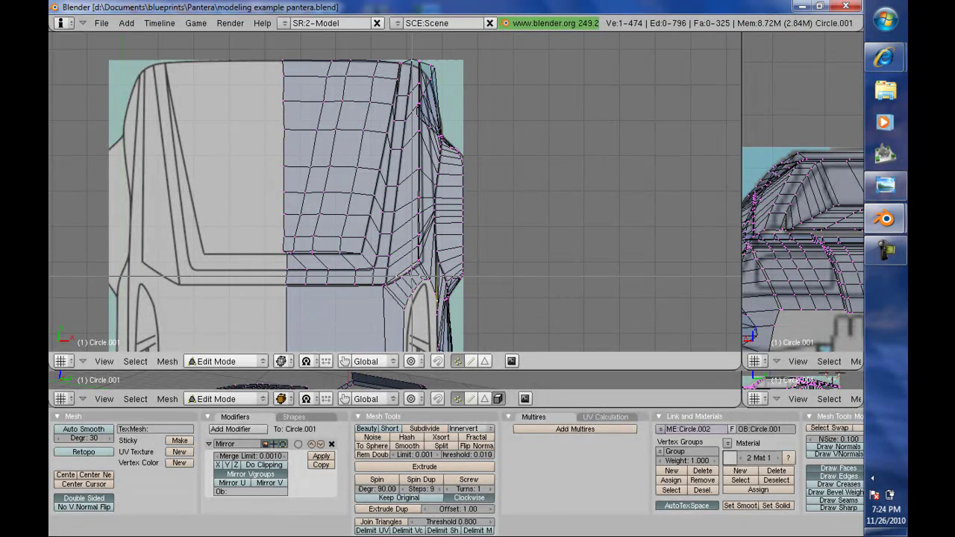
pyautogui.moveTo(497, 251); pyautogui.dragTo(395, 349)
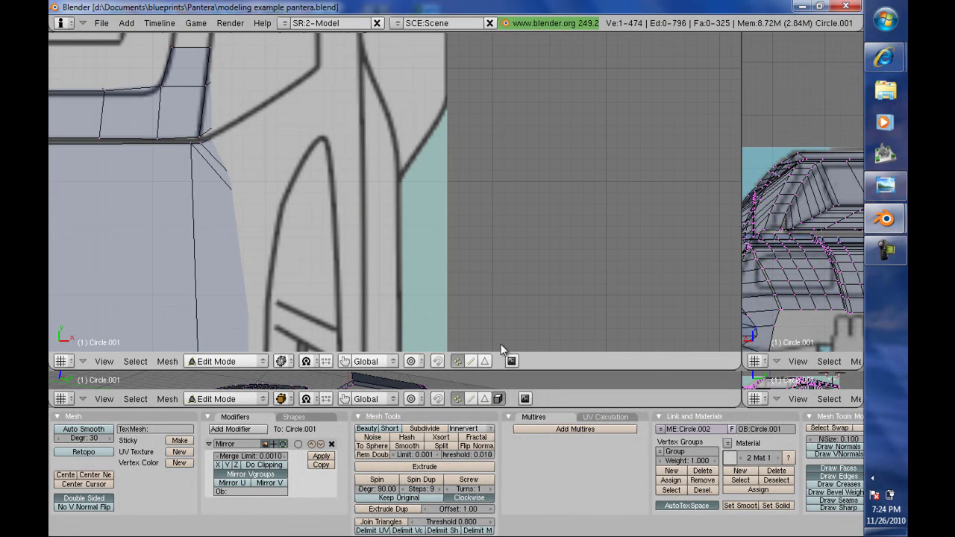
pyautogui.hotkey('alt', 'h')
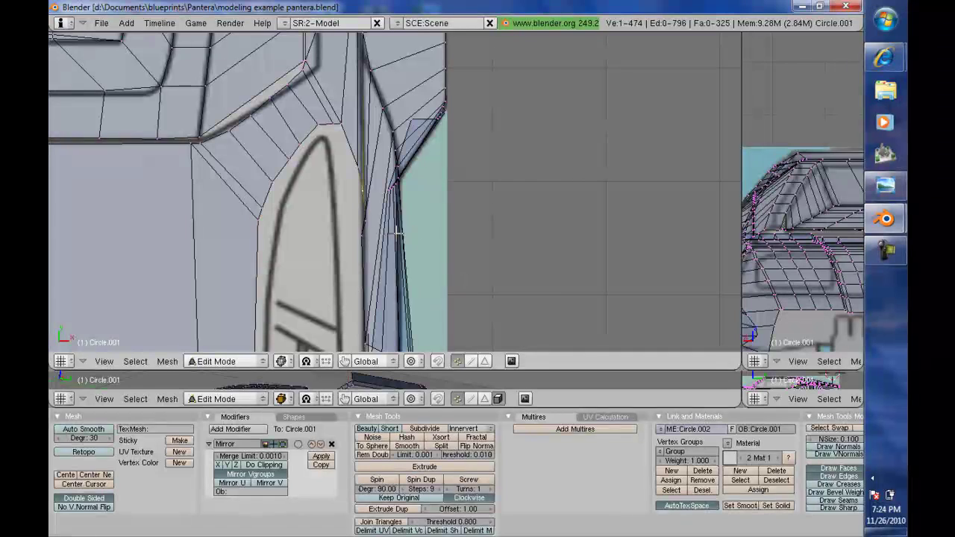
pyautogui.rightClick(363, 219)
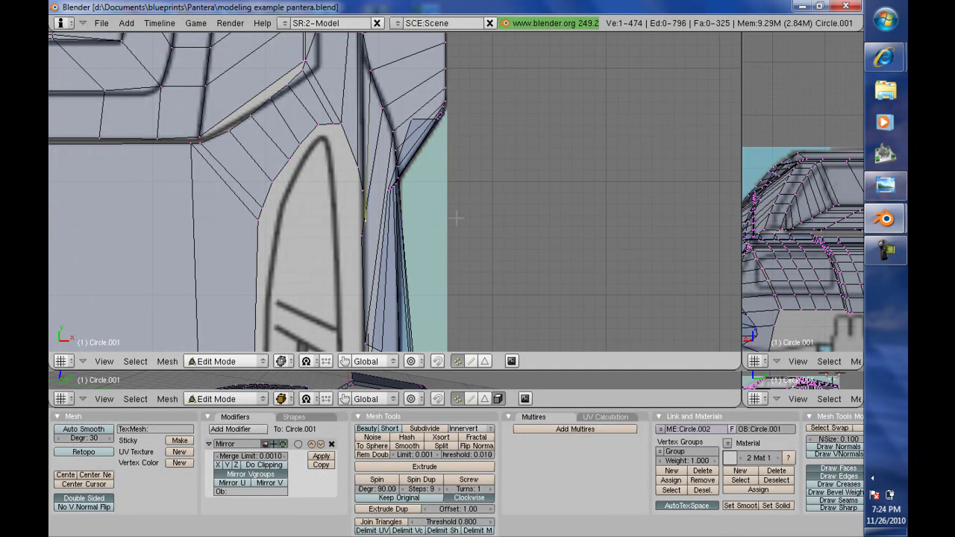
pyautogui.press('g')
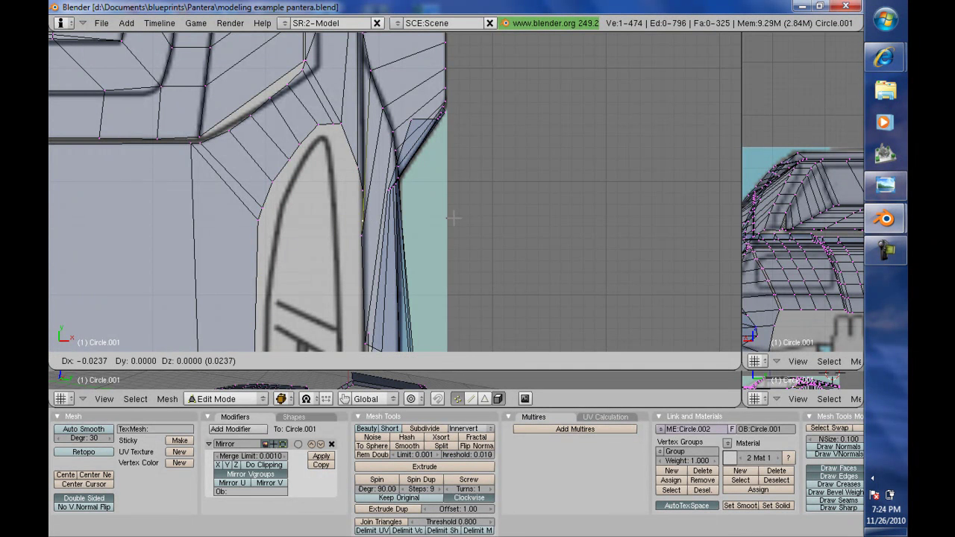
pyautogui.click(453, 218)
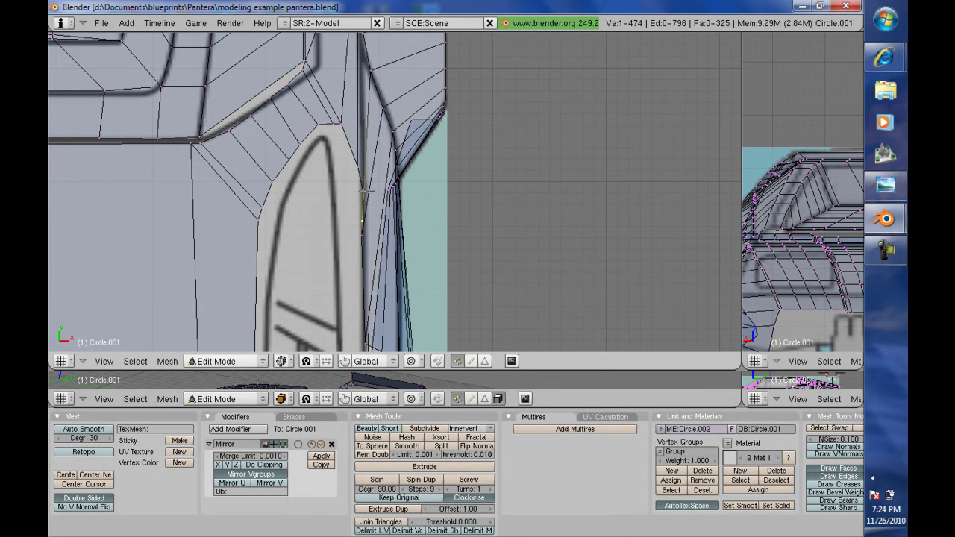
pyautogui.press('g')
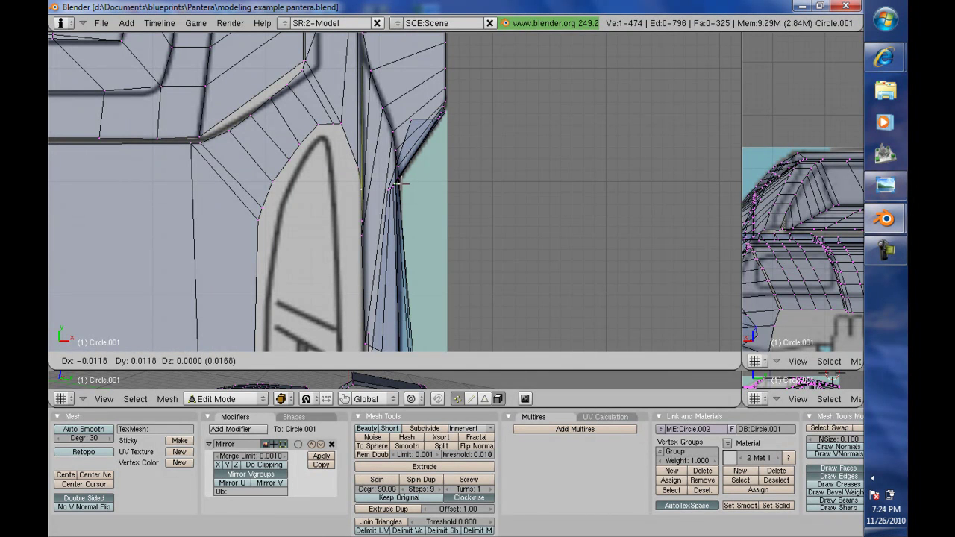
pyautogui.click(396, 183)
# Step: Move the next vertex down the side edge onto the blueprint outline
pyautogui.rightClick(362, 229)
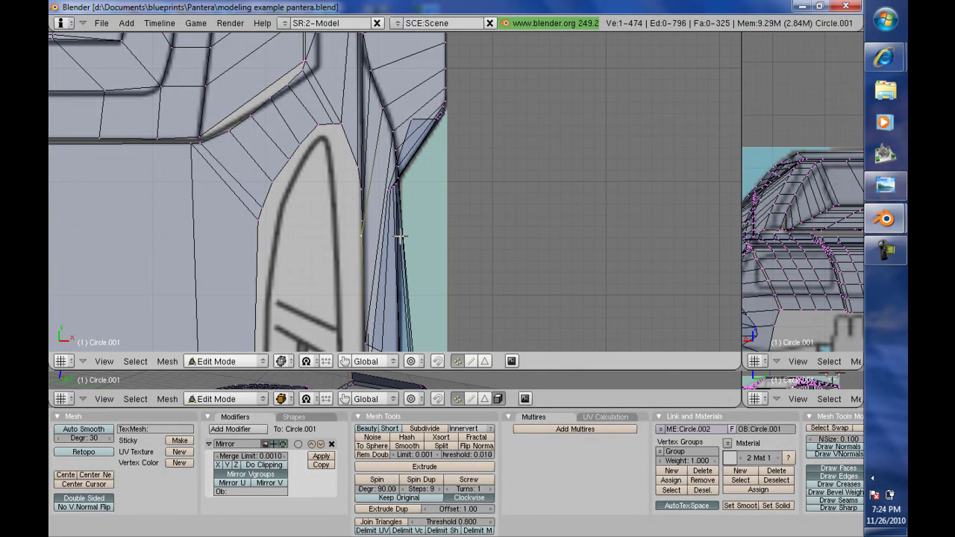
pyautogui.press('g')
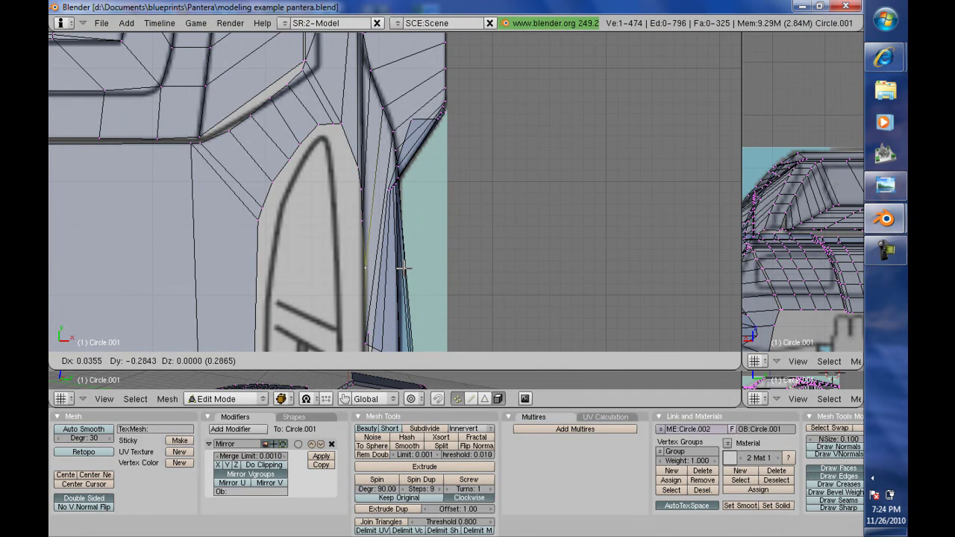
pyautogui.click(403, 266)
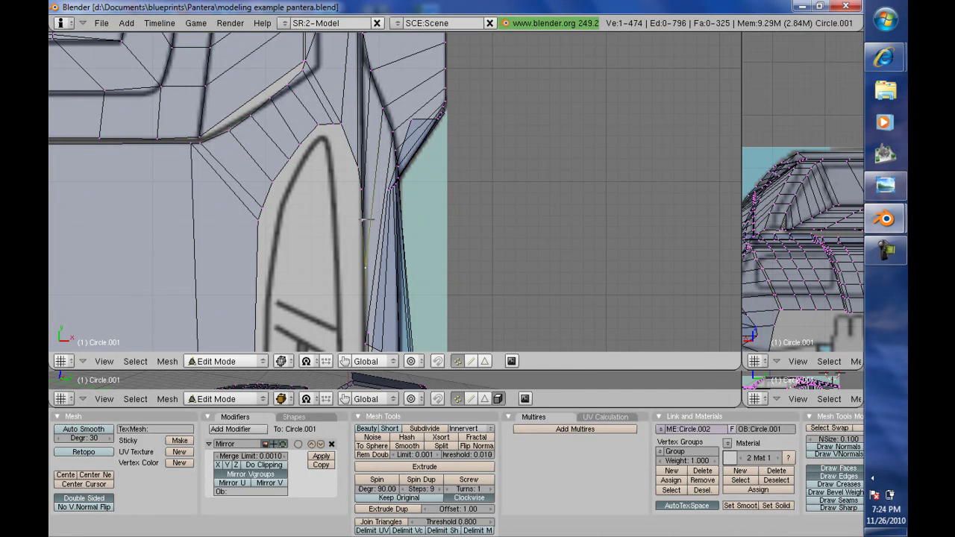
pyautogui.press('g')
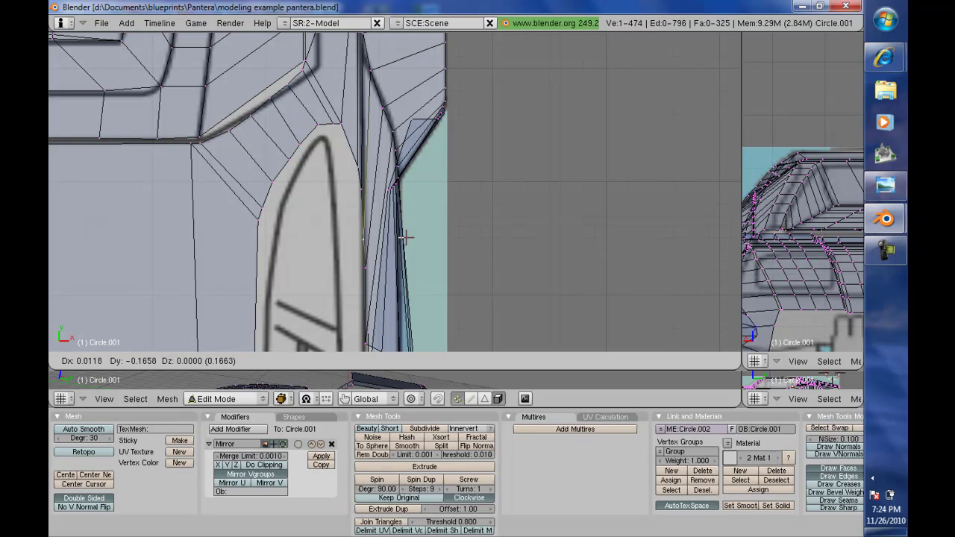
pyautogui.click(403, 238)
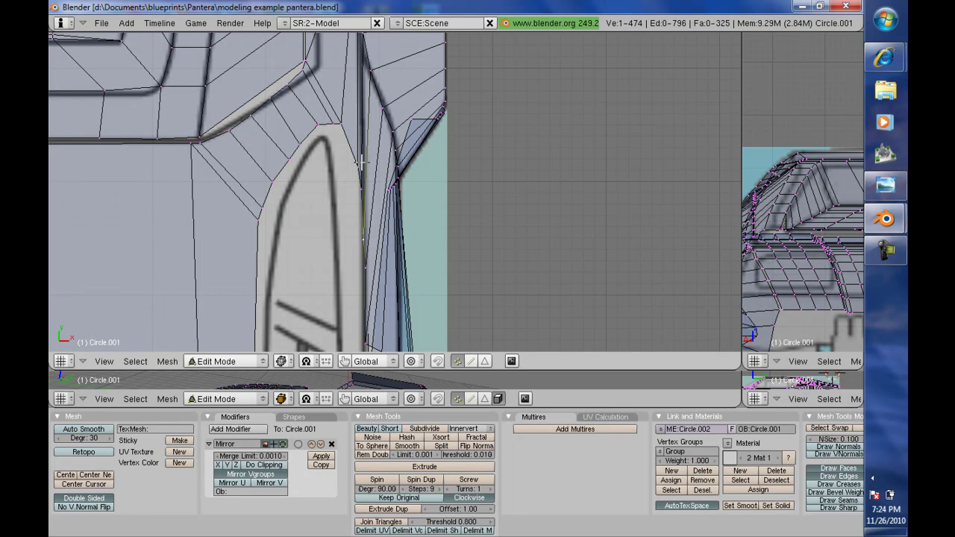
# Step: Shift two higher vertices on the edge slightly left to match the outline
pyautogui.rightClick(358, 163)
pyautogui.press('g')
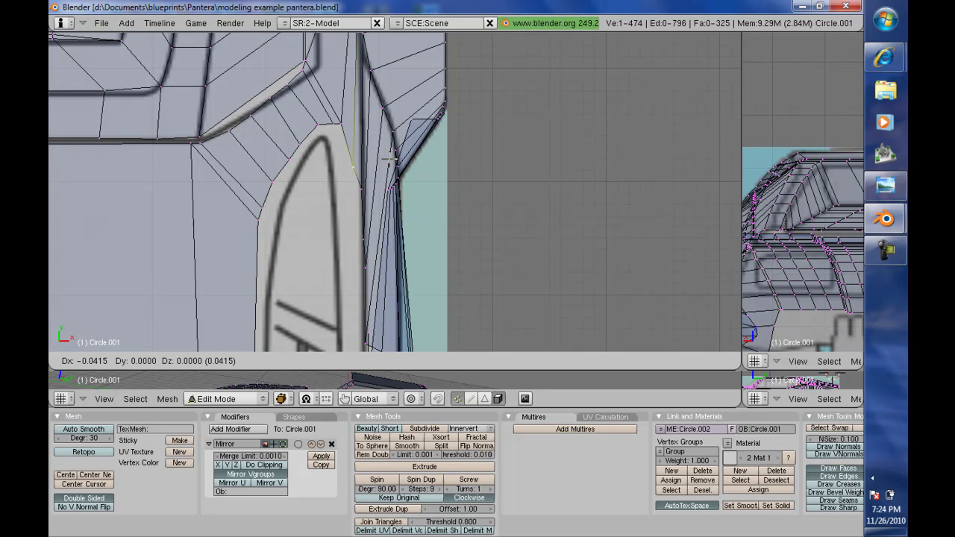
pyautogui.click(389, 156)
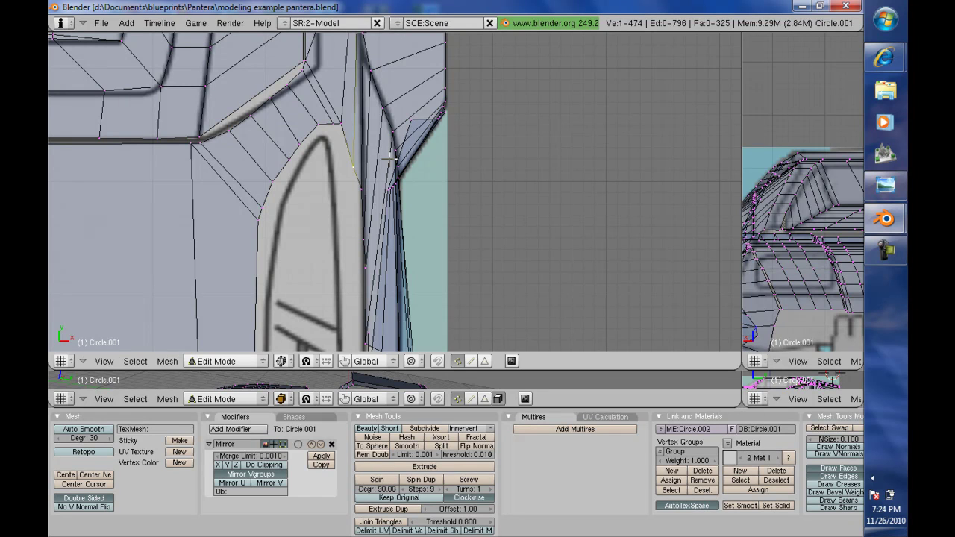
pyautogui.rightClick(361, 188)
pyautogui.press('g')
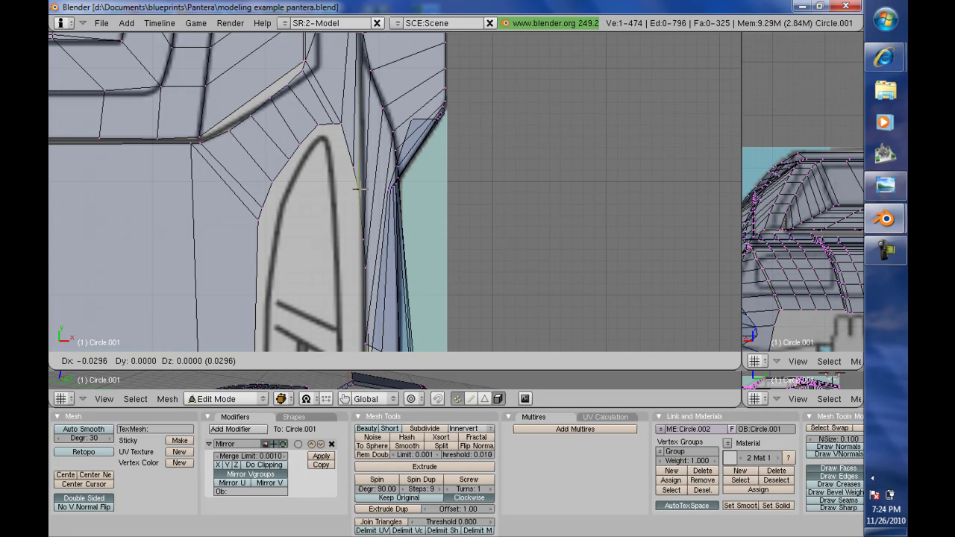
pyautogui.click(357, 189)
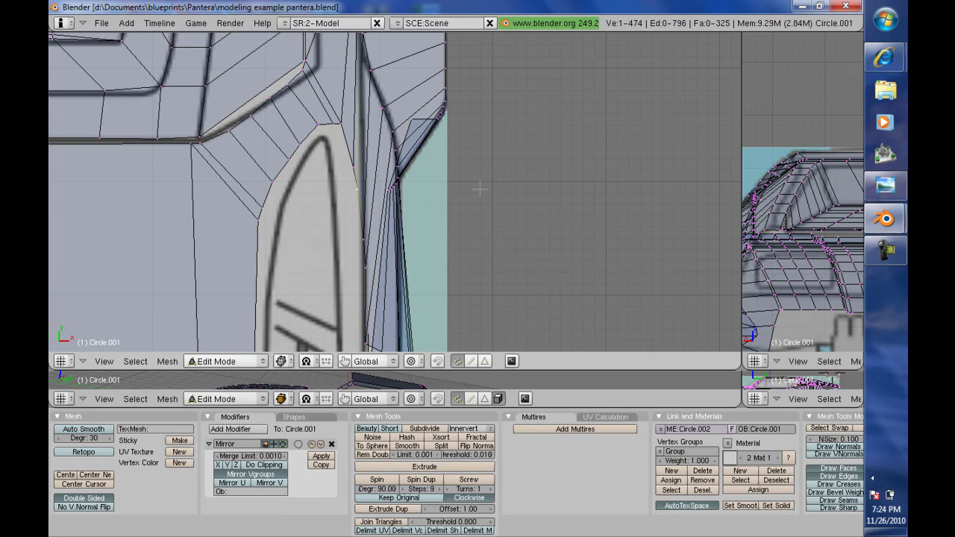
# Step: Enlarge the perspective view, switch to Weight Paint's red shading, and orbit to check the body
pyautogui.hotkey('ctrl', 'Tab')
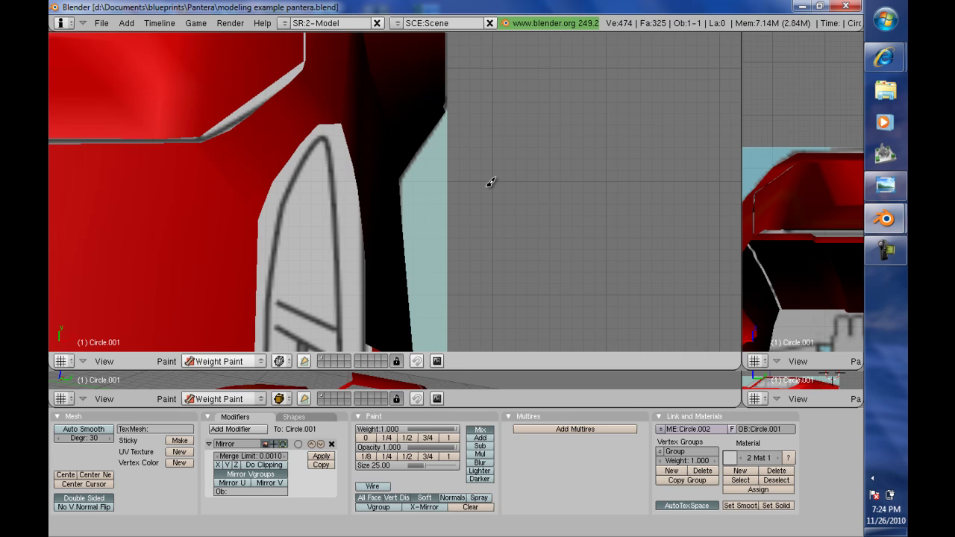
pyautogui.hotkey('ctrl', 'Tab')
pyautogui.scroll(-4, 486, 187)
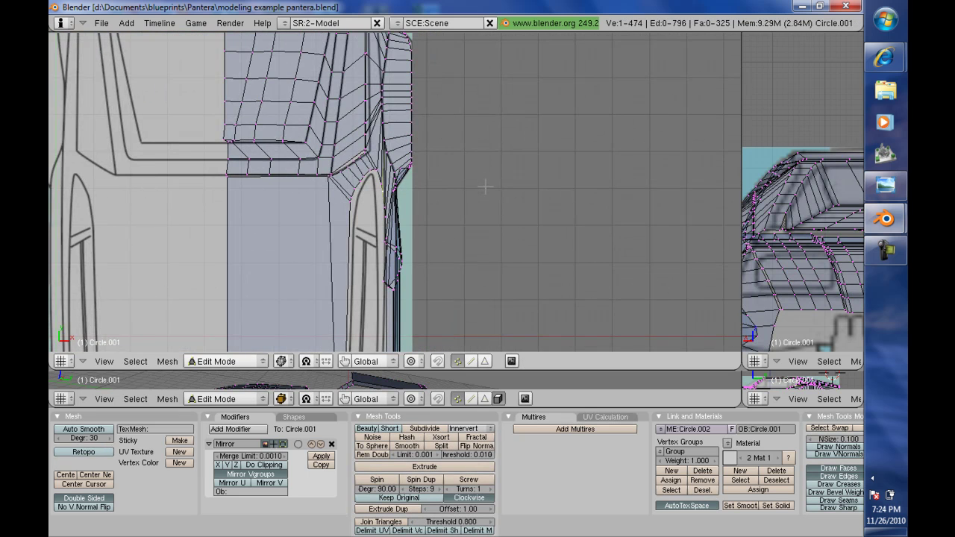
pyautogui.scroll(-4, 486, 187)
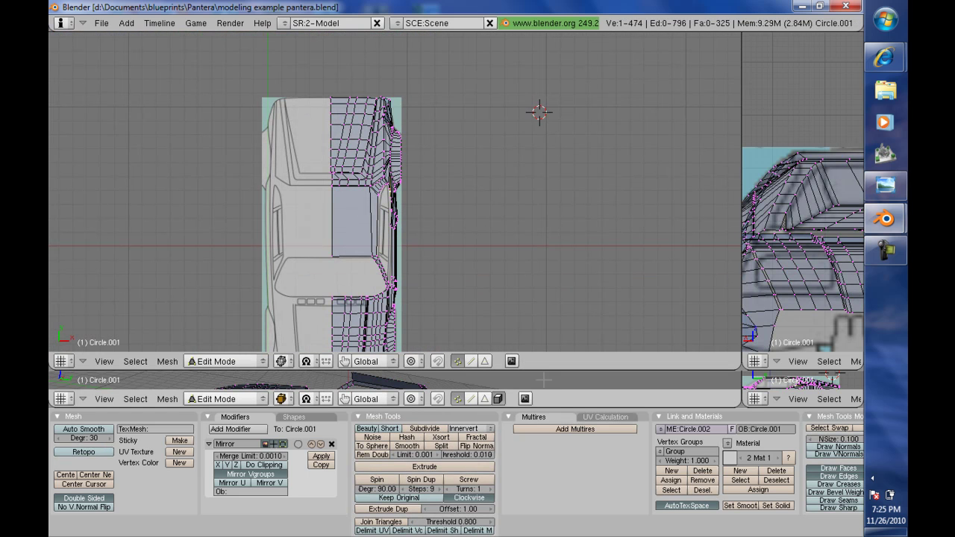
pyautogui.moveTo(543, 371); pyautogui.dragTo(559, 103)
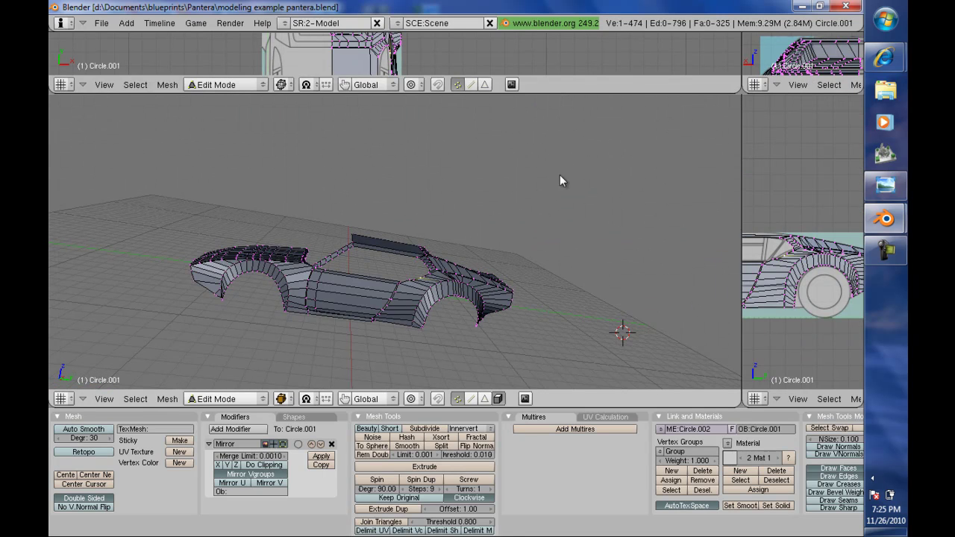
pyautogui.hotkey('ctrl', 'Tab')
pyautogui.moveTo(508, 216); pyautogui.dragTo(470, 204, button='middle')
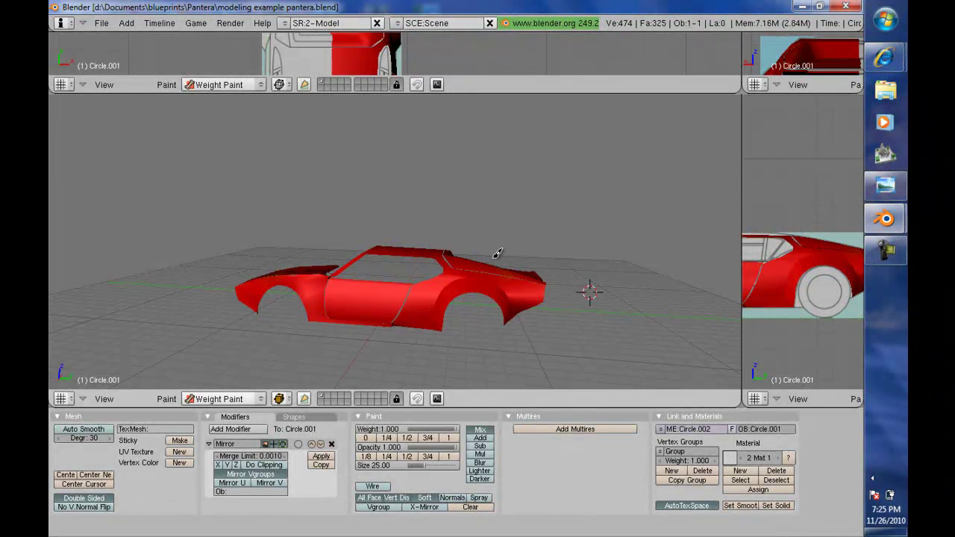
pyautogui.moveTo(498, 252); pyautogui.dragTo(492, 262, button='middle')
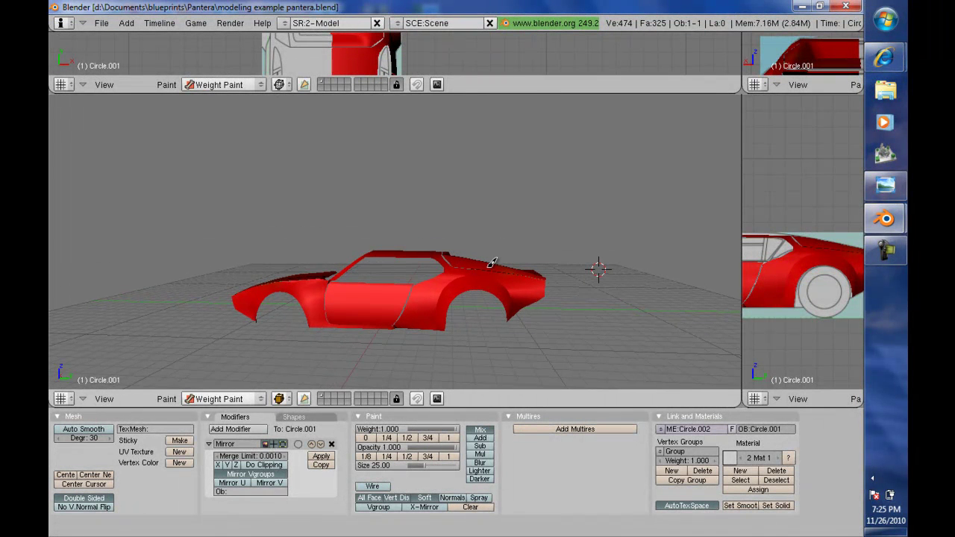
# Step: Add a Subsurf modifier and enable Mirror Vgroups so the full two-sided shell shows
pyautogui.click(244, 431)
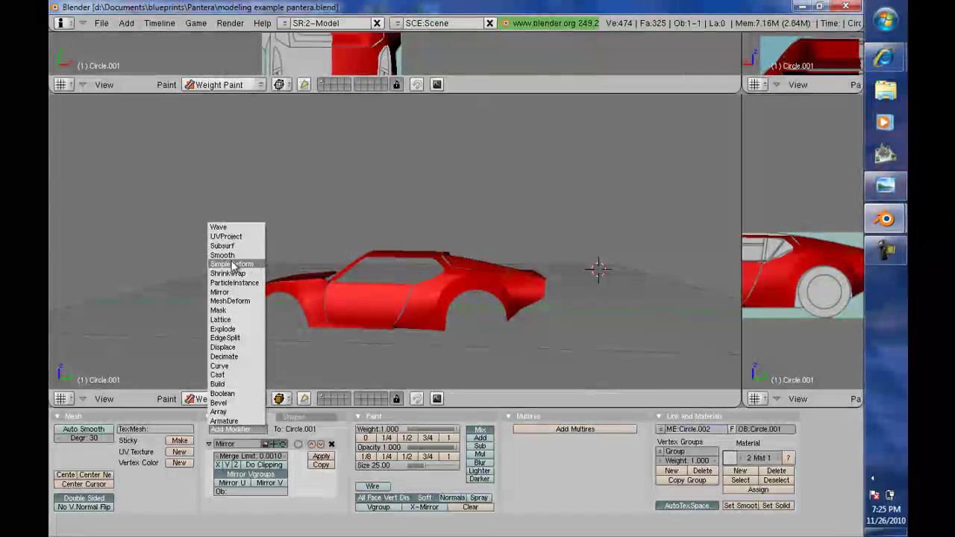
pyautogui.click(234, 247)
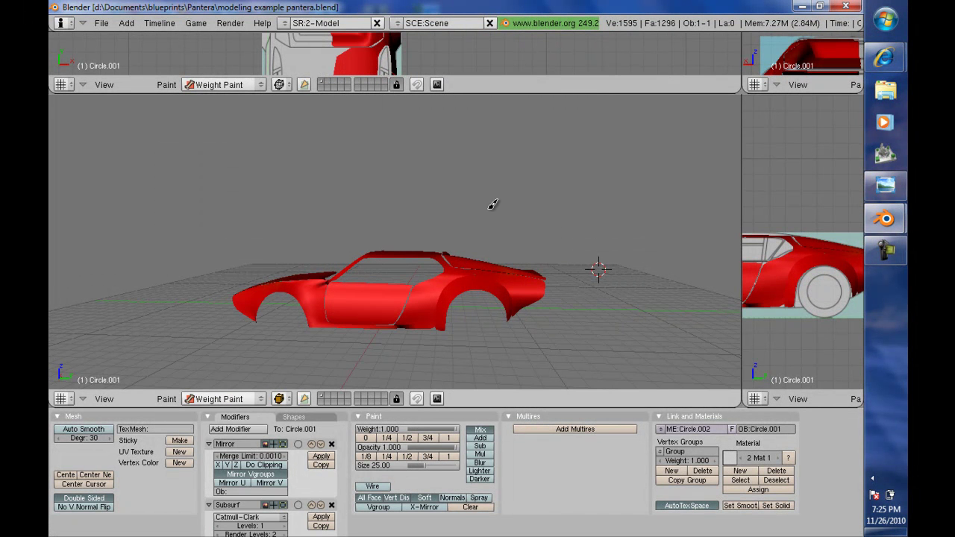
pyautogui.moveTo(492, 204); pyautogui.dragTo(462, 263, button='middle')
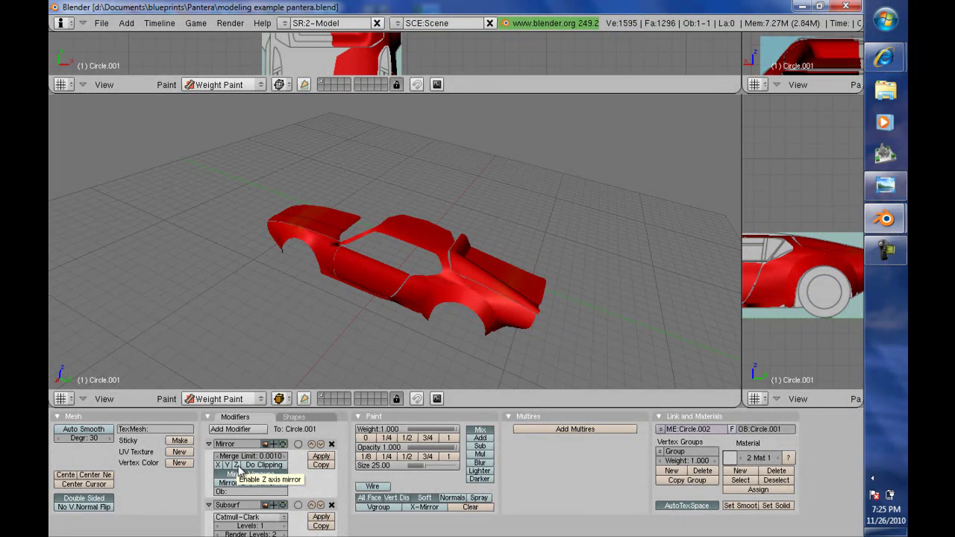
pyautogui.click(321, 518)
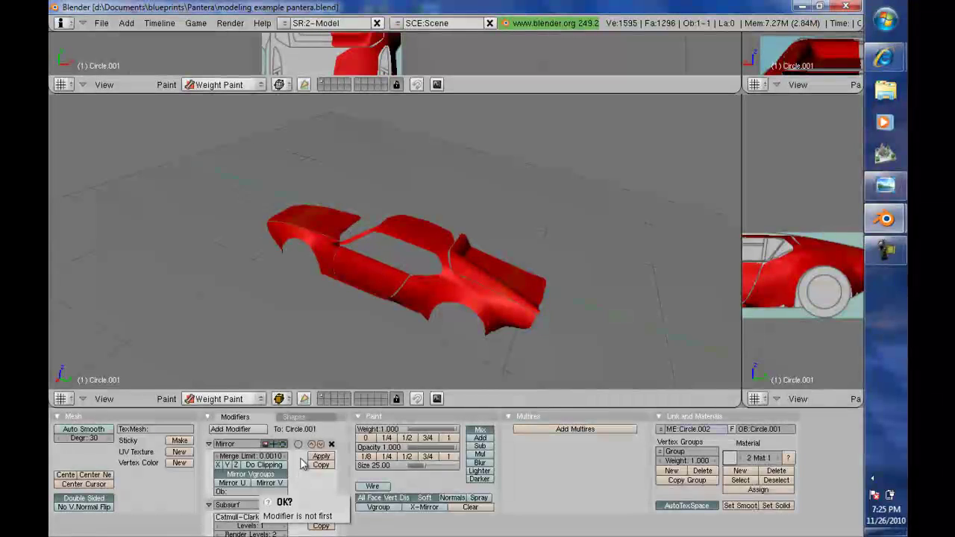
pyautogui.click(239, 474)
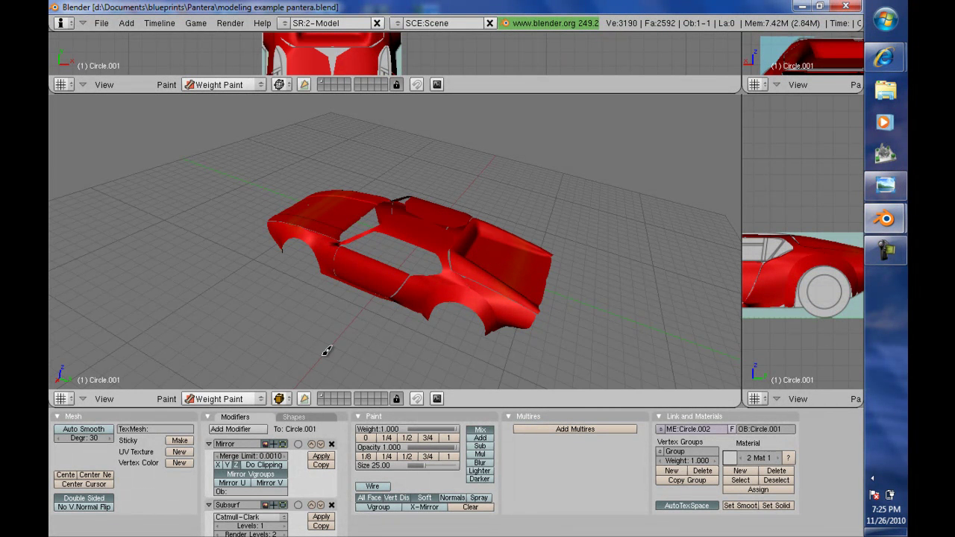
pyautogui.moveTo(330, 330); pyautogui.dragTo(372, 312, button='middle')
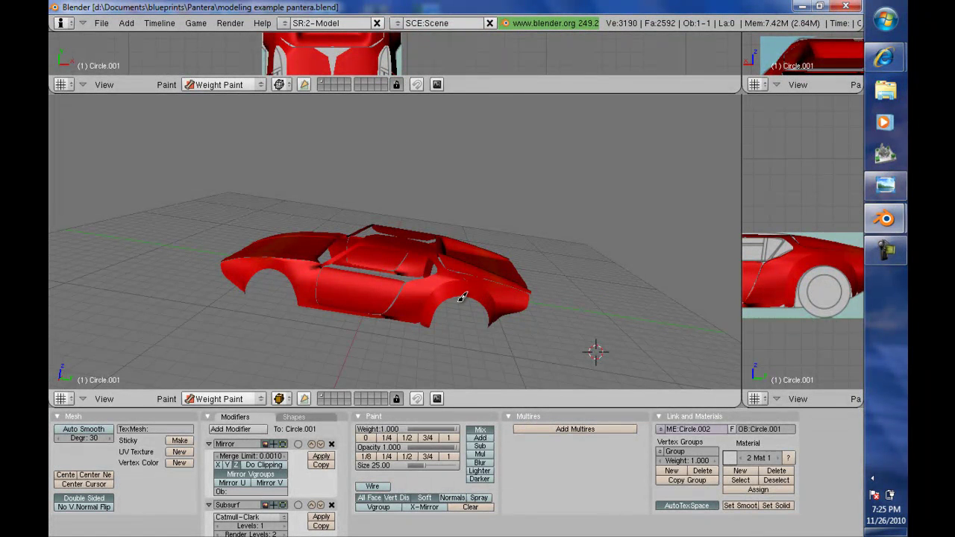
# Step: Widen the side view and zoom in on the rear window
pyautogui.moveTo(421, 258); pyautogui.dragTo(464, 177, button='middle')
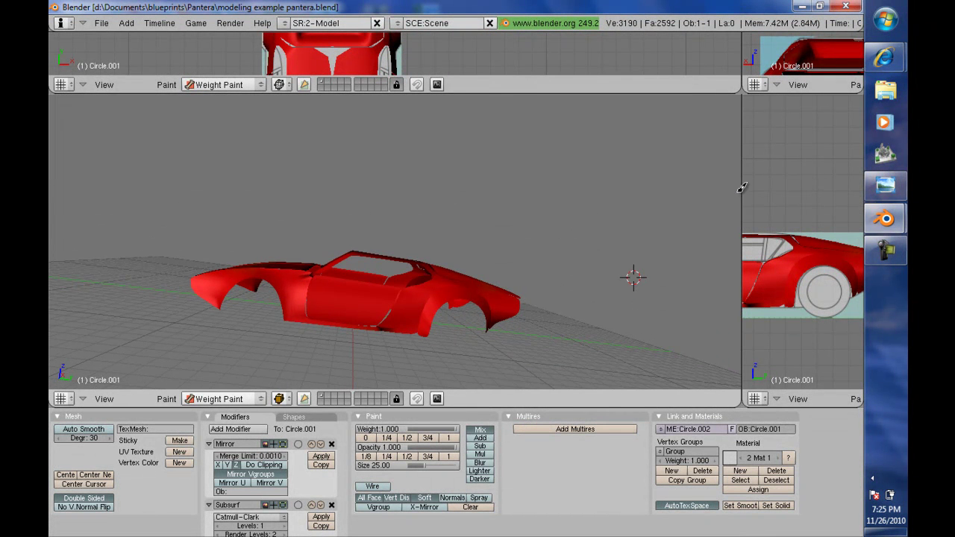
pyautogui.moveTo(742, 188); pyautogui.dragTo(453, 171)
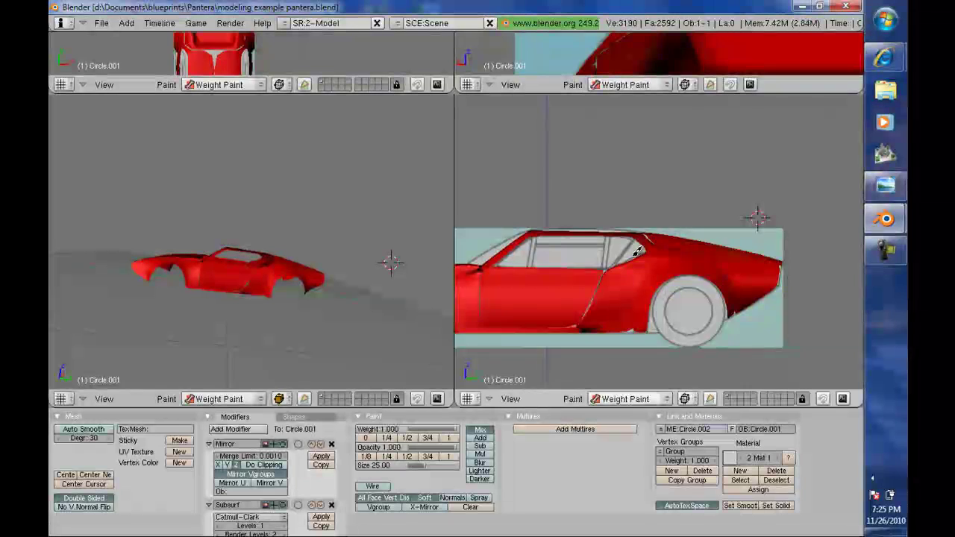
pyautogui.scroll(5, 636, 252)
pyautogui.scroll(2, 637, 252)
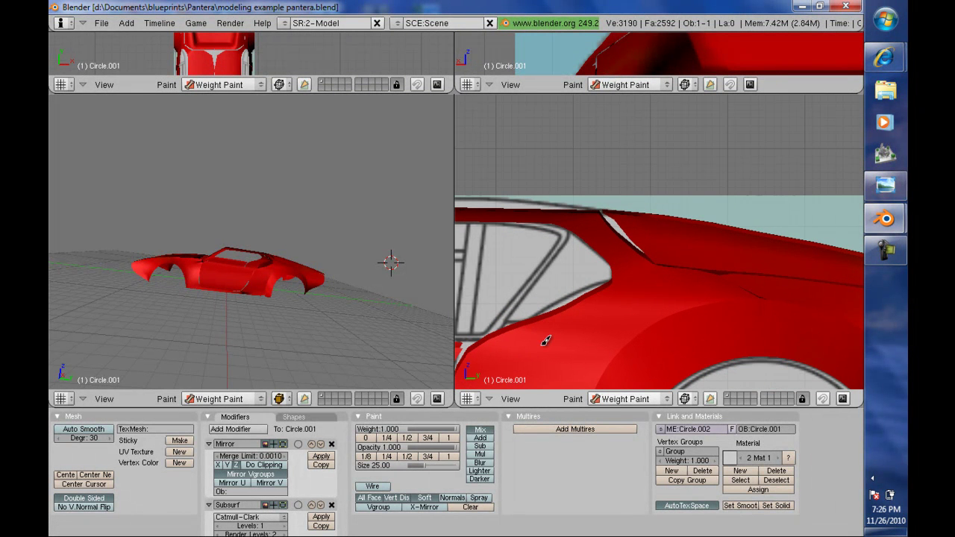
# Step: Turn off the Mirror modifier's X, return to Edit Mode, and orbit close over the rear fender
pyautogui.click(224, 464)
pyautogui.press('Tab')
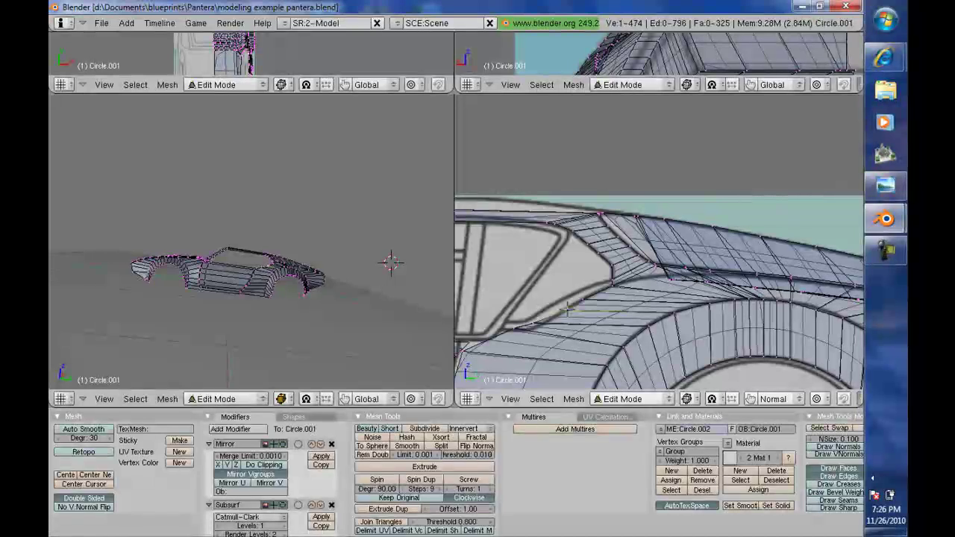
pyautogui.moveTo(353, 249); pyautogui.dragTo(300, 251, button='middle')
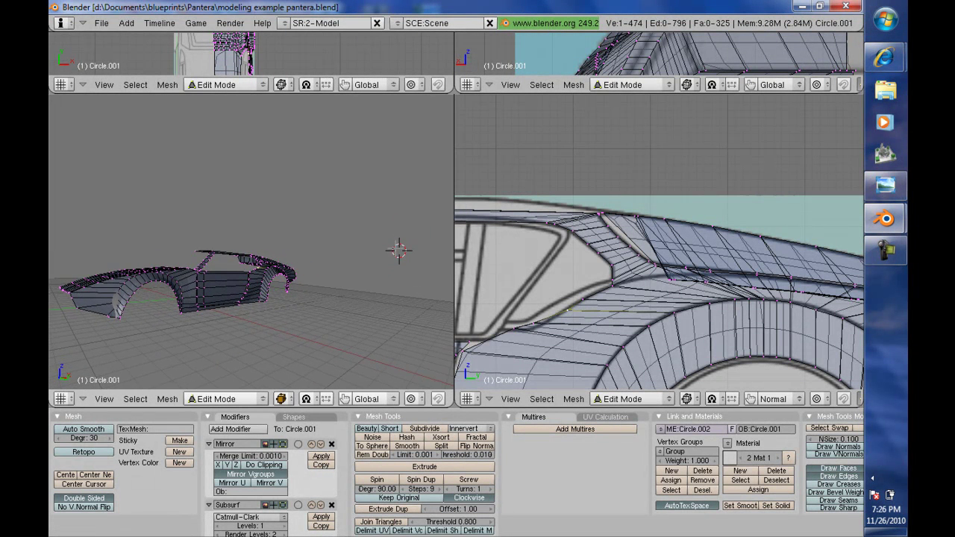
pyautogui.scroll(5, 398, 248)
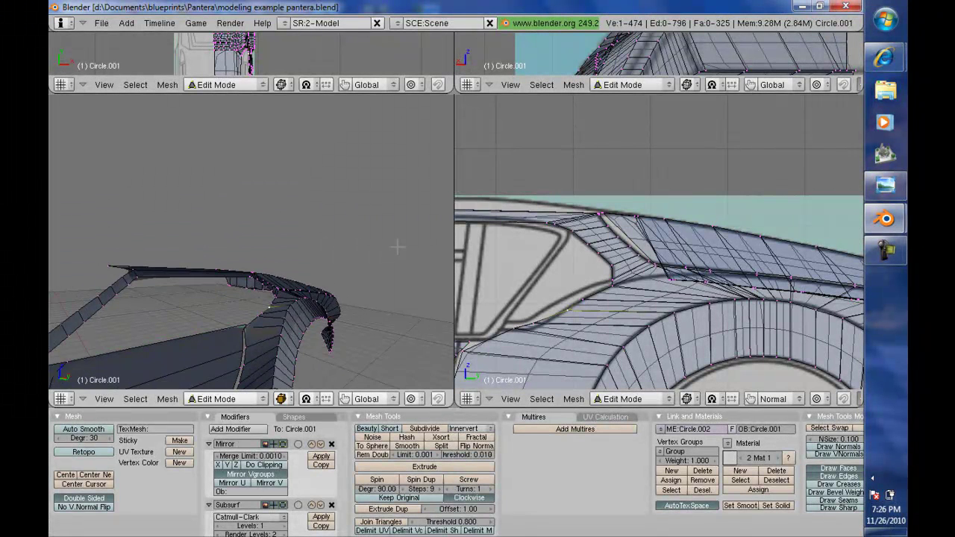
pyautogui.scroll(2, 398, 246)
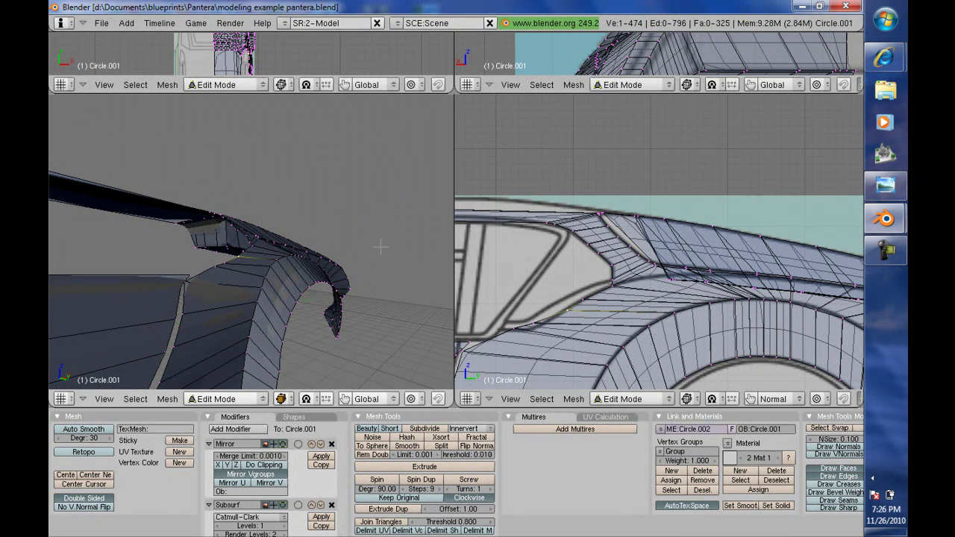
pyautogui.moveTo(381, 246); pyautogui.dragTo(382, 249, button='middle')
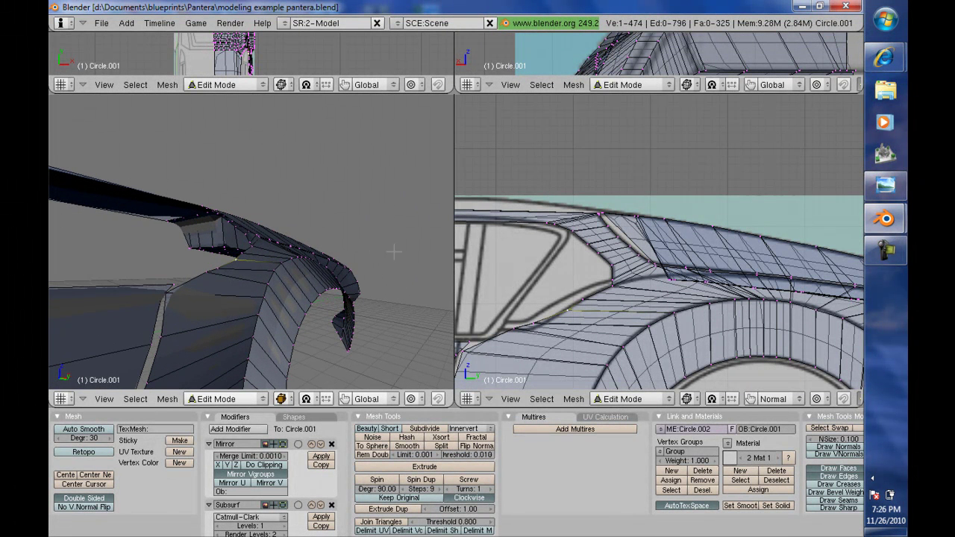
pyautogui.moveTo(355, 255); pyautogui.dragTo(327, 316, button='middle')
pyautogui.moveTo(327, 275); pyautogui.dragTo(315, 274, button='middle')
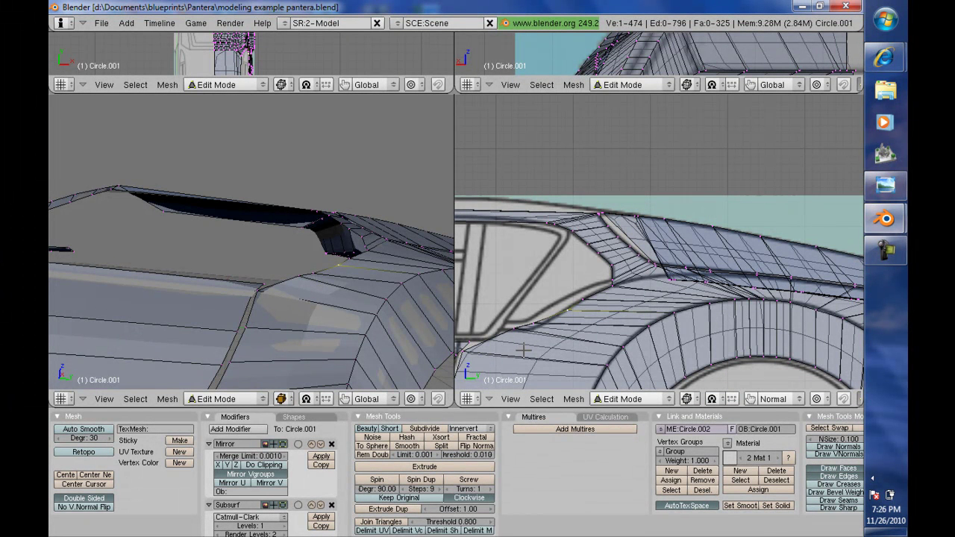
# Step: Remove the Subsurf modifier, reposition the rear-window pillar base vertex, and resize the views into four panes
pyautogui.click(331, 505)
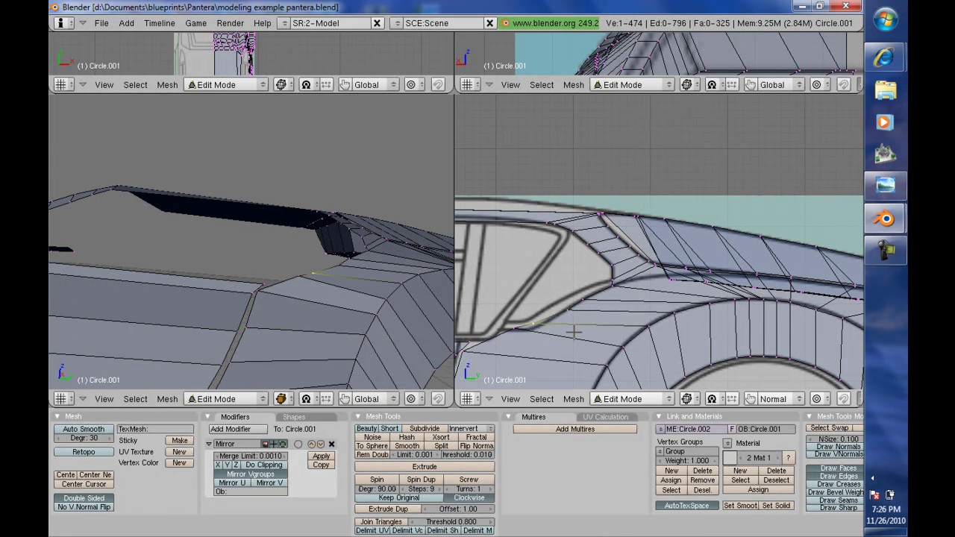
pyautogui.press('g')
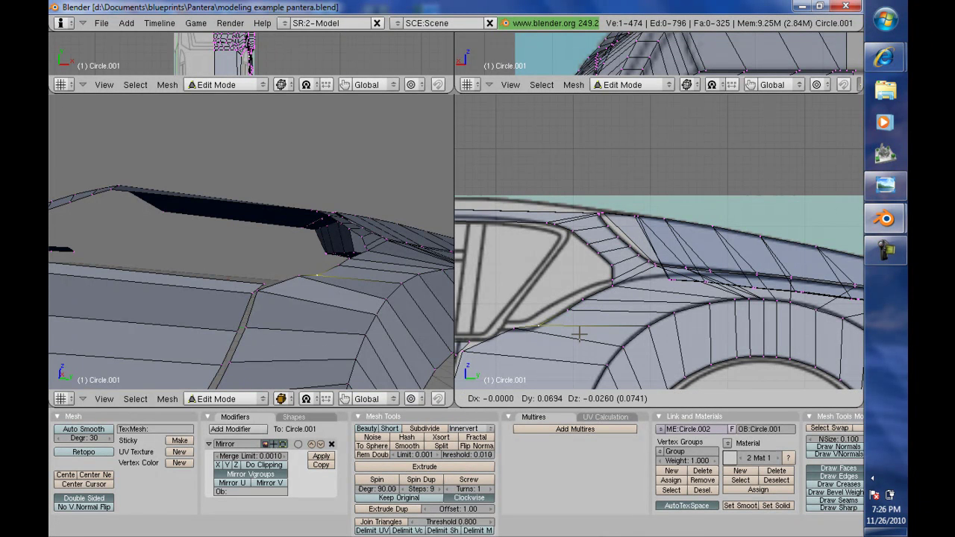
pyautogui.click(580, 334)
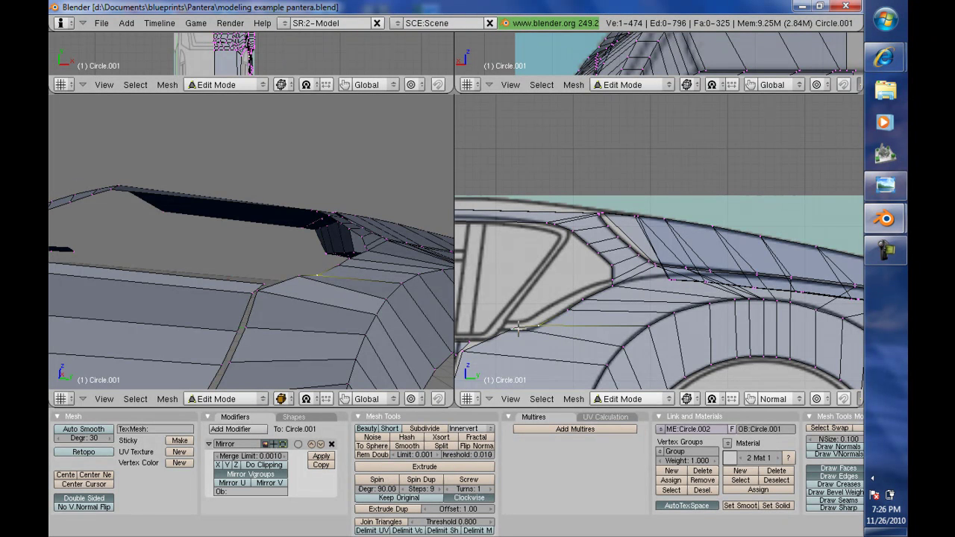
pyautogui.press('g')
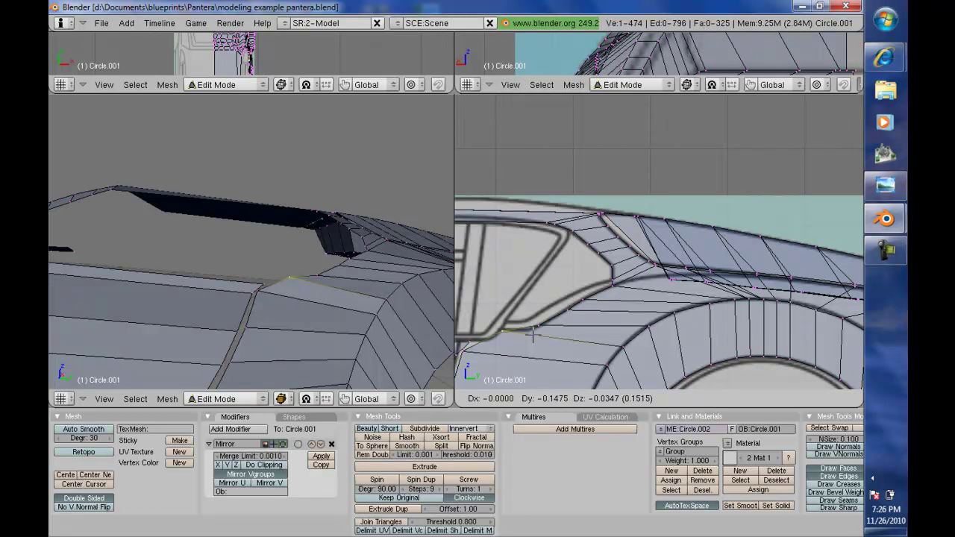
pyautogui.click(532, 335)
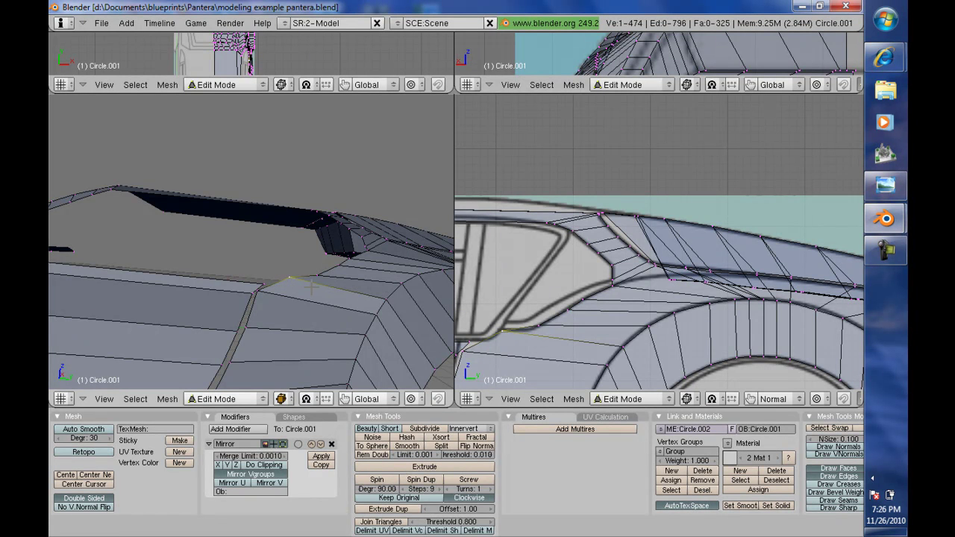
pyautogui.moveTo(441, 93); pyautogui.dragTo(442, 252)
pyautogui.moveTo(453, 98); pyautogui.dragTo(567, 134)
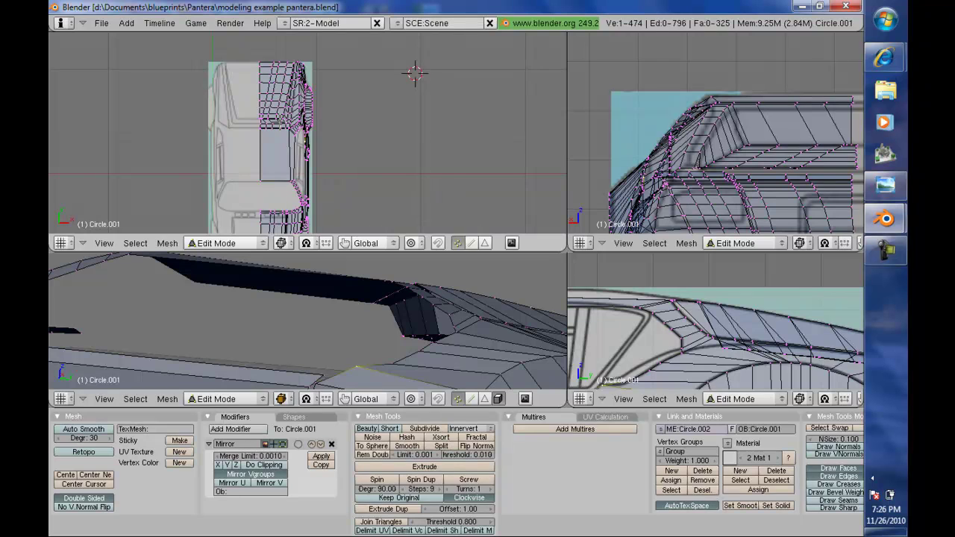
# Step: Select a vertex on the car's right edge in the top view, zoom in, and orbit to the rear wheel arch
pyautogui.rightClick(303, 133)
pyautogui.scroll(5, 316, 153)
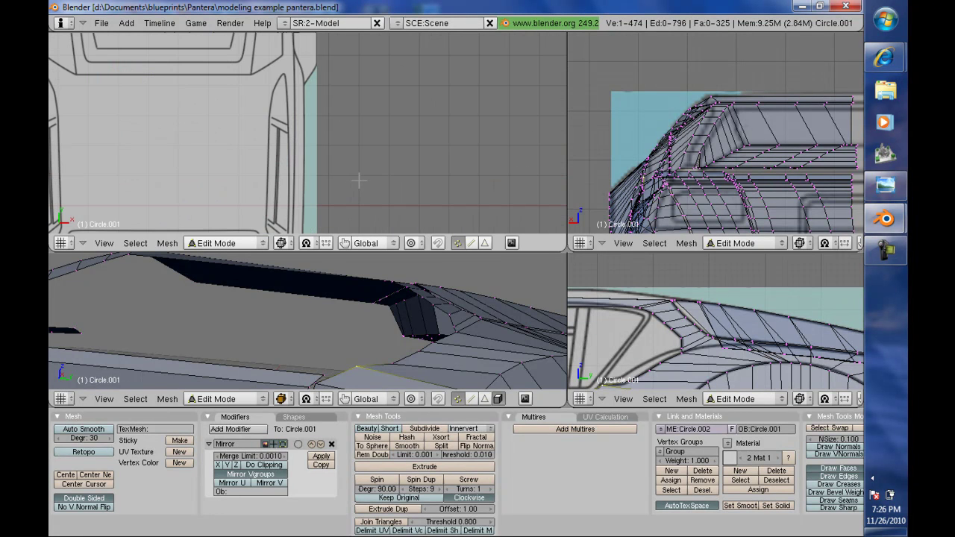
pyautogui.hotkey('ctrl', 'Tab')
pyautogui.press('Tab')
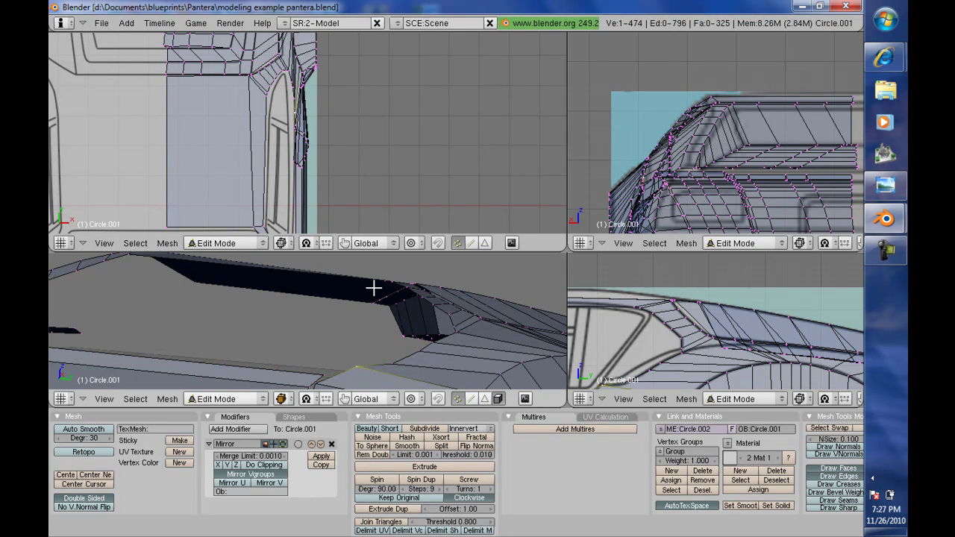
pyautogui.moveTo(440, 281); pyautogui.dragTo(358, 302, button='middle')
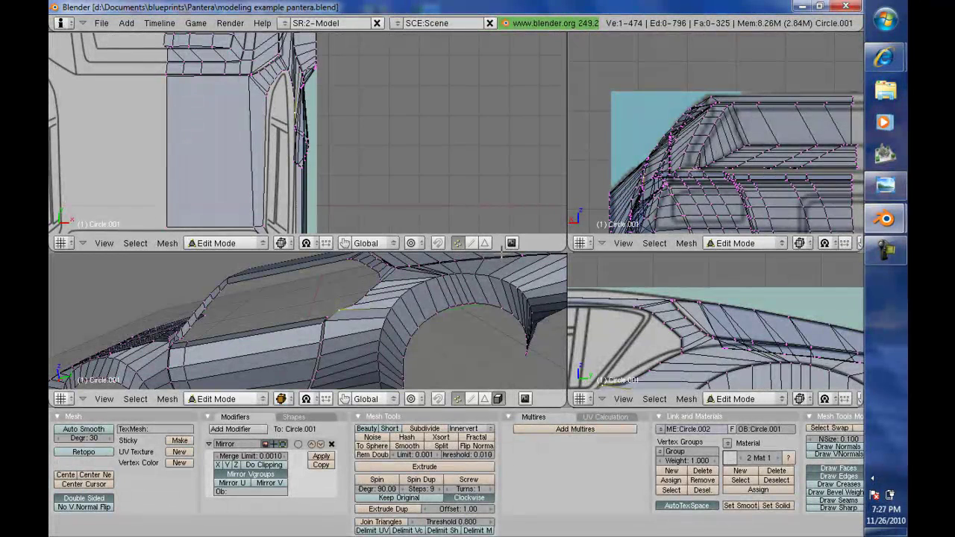
# Step: Widen the side view and move the selected window-line vertex down-left onto the blueprint
pyautogui.moveTo(508, 251); pyautogui.dragTo(488, 154)
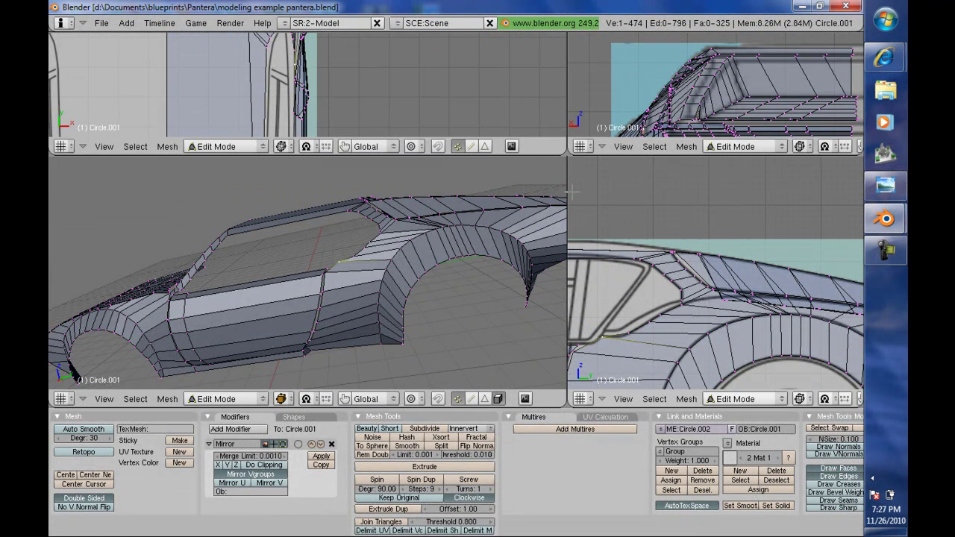
pyautogui.moveTo(567, 192); pyautogui.dragTo(288, 192)
pyautogui.scroll(-2, 455, 273)
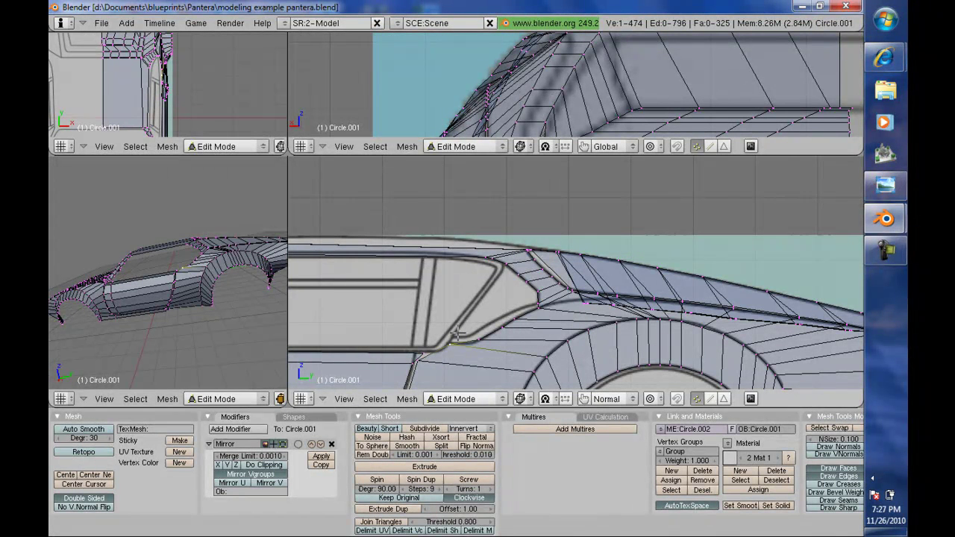
pyautogui.press('g')
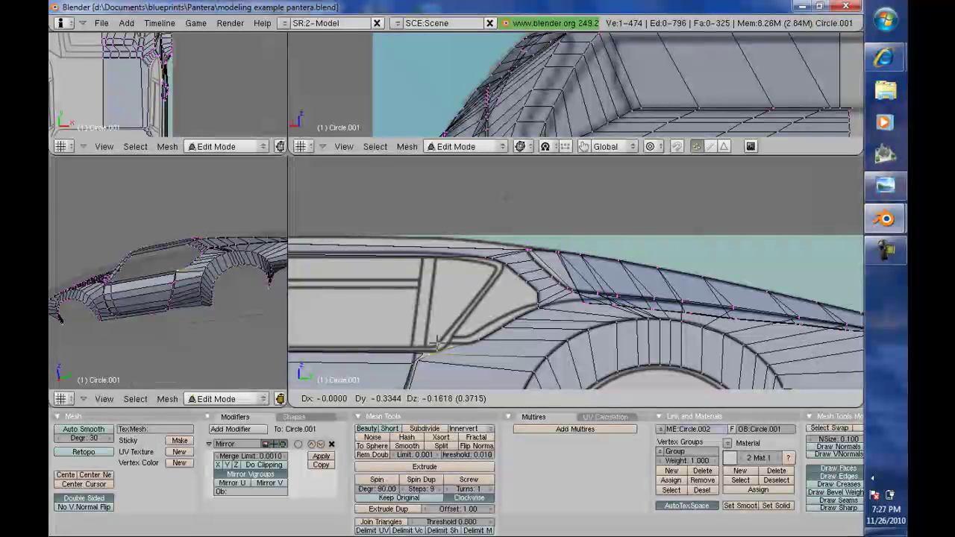
pyautogui.click(436, 342)
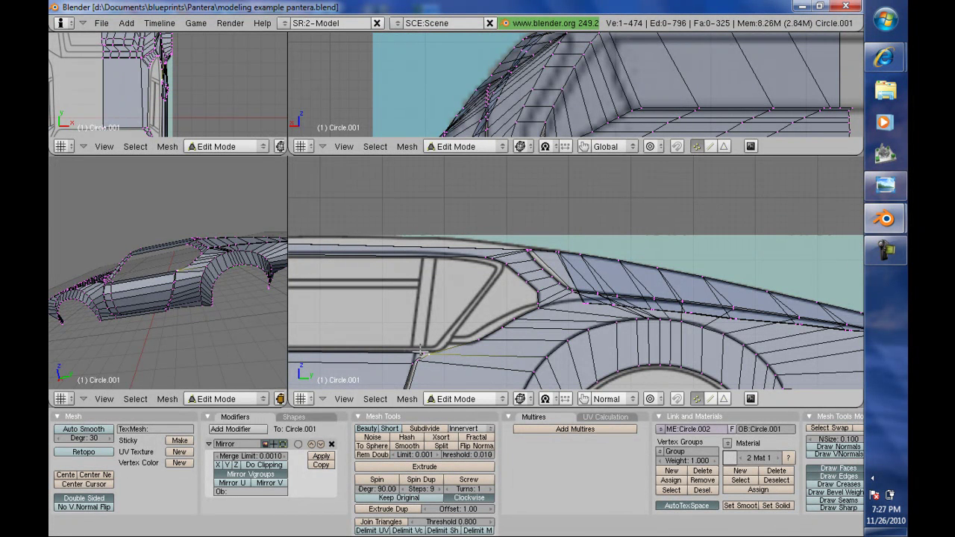
# Step: Reposition the next vertex along the window line so it follows the blueprint
pyautogui.rightClick(422, 354)
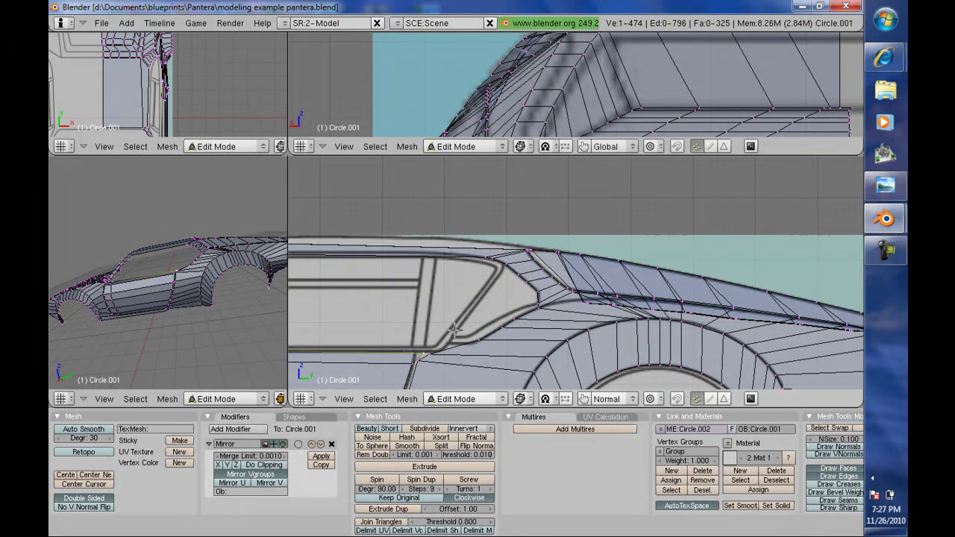
pyautogui.press('g')
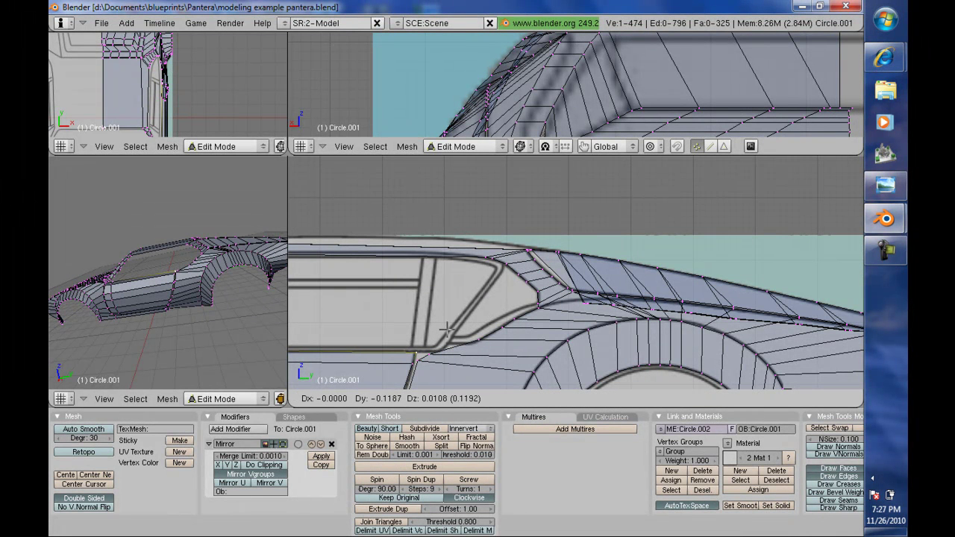
pyautogui.rightClick(444, 328)
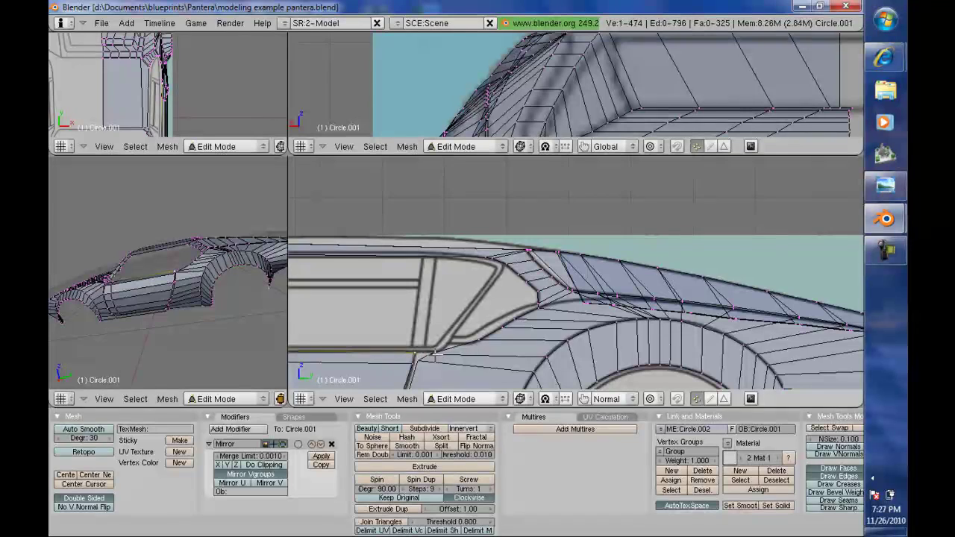
pyautogui.press('g')
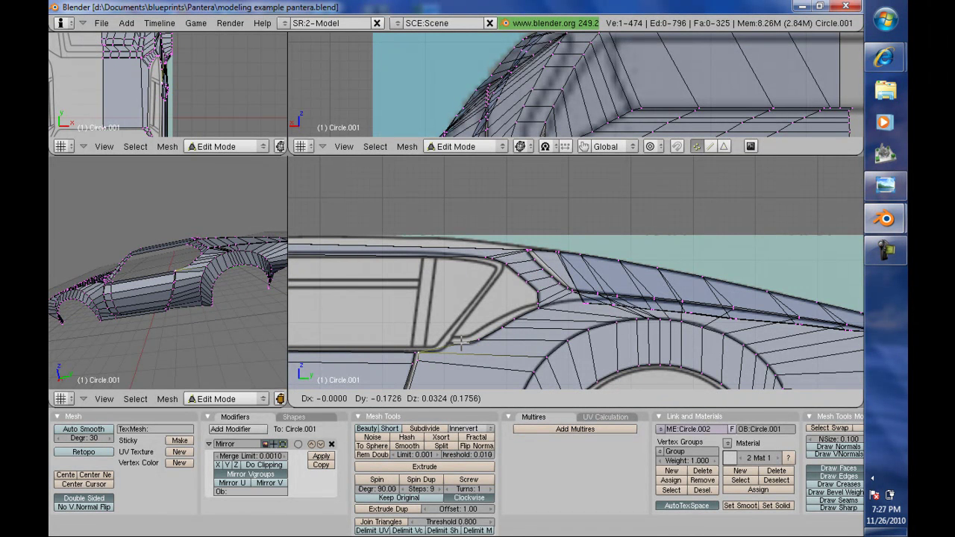
pyautogui.click(461, 341)
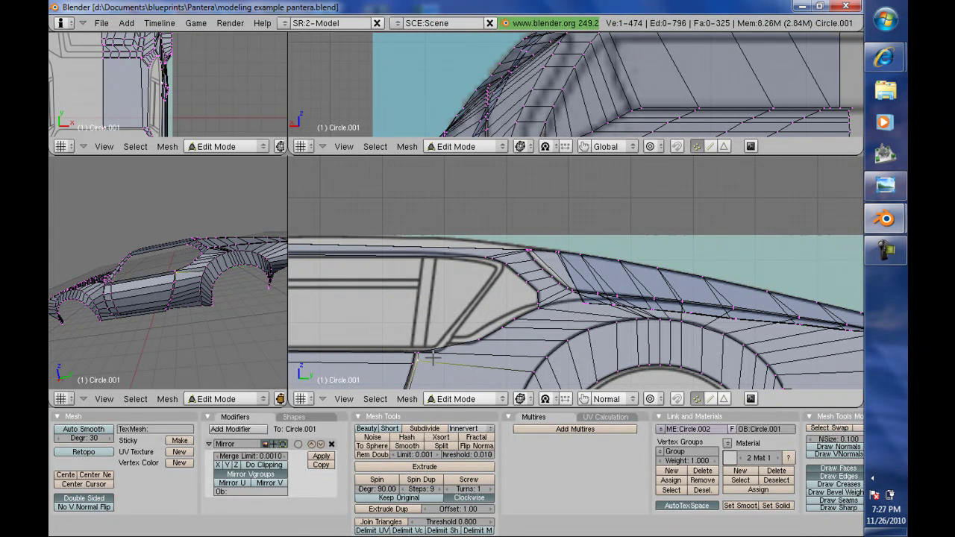
pyautogui.press('g')
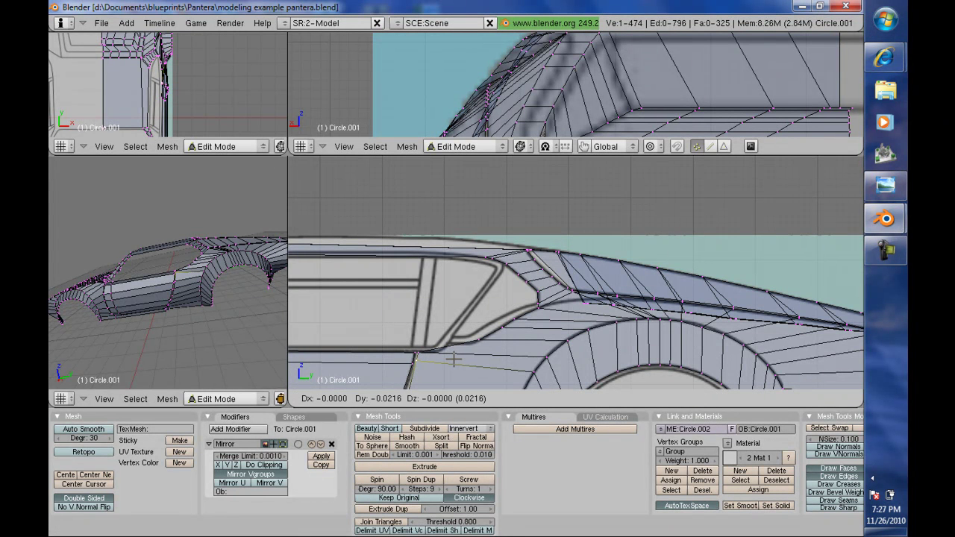
pyautogui.click(453, 359)
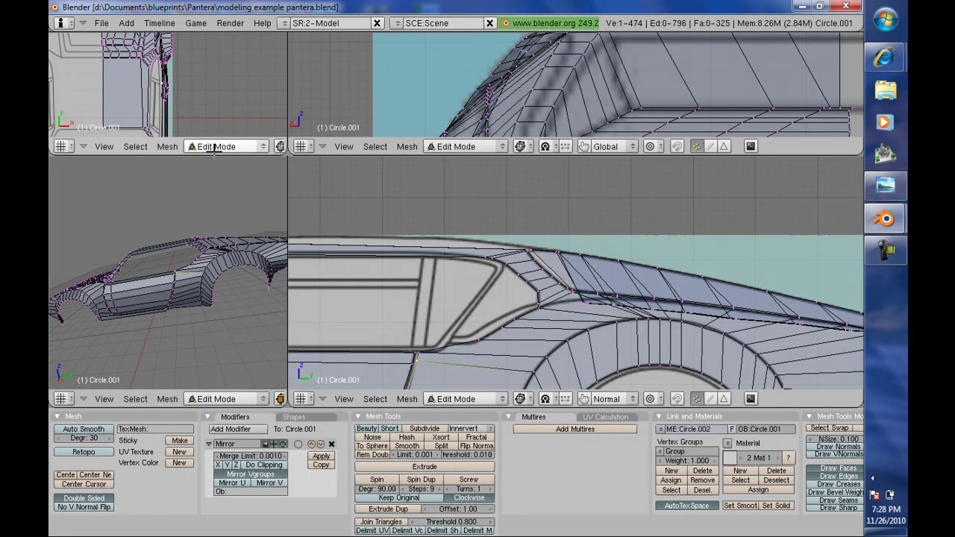
# Step: Check the body in shaded view, then rotate slightly and start a zoom border near the wheel arch
pyautogui.press('Tab')
pyautogui.hotkey('ctrl', 'Tab')
pyautogui.press('Tab')
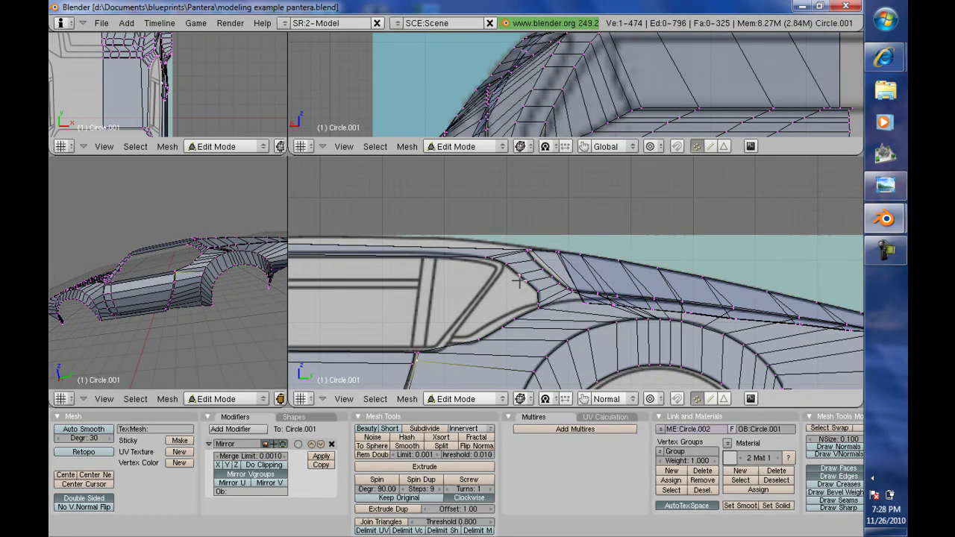
pyautogui.moveTo(667, 303); pyautogui.dragTo(670, 304, button='middle')
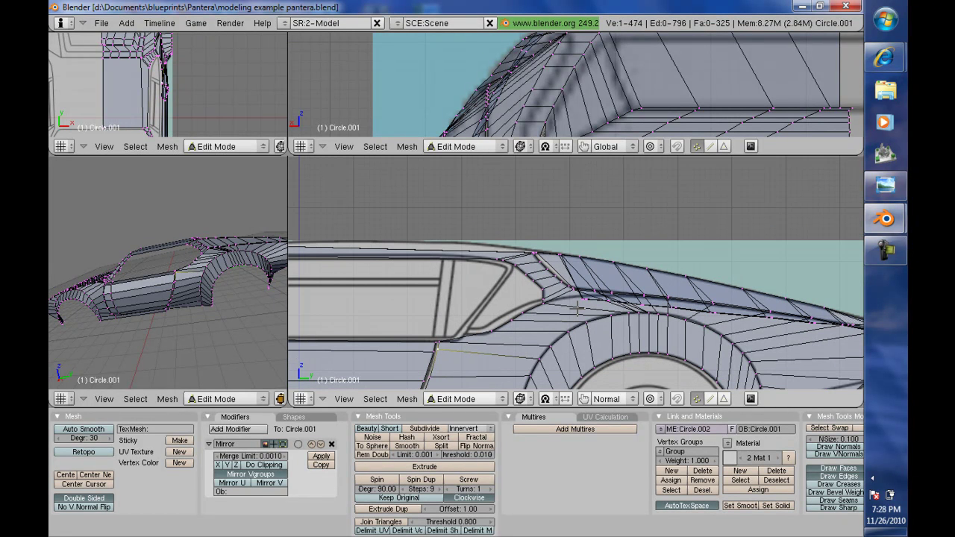
pyautogui.press('b')
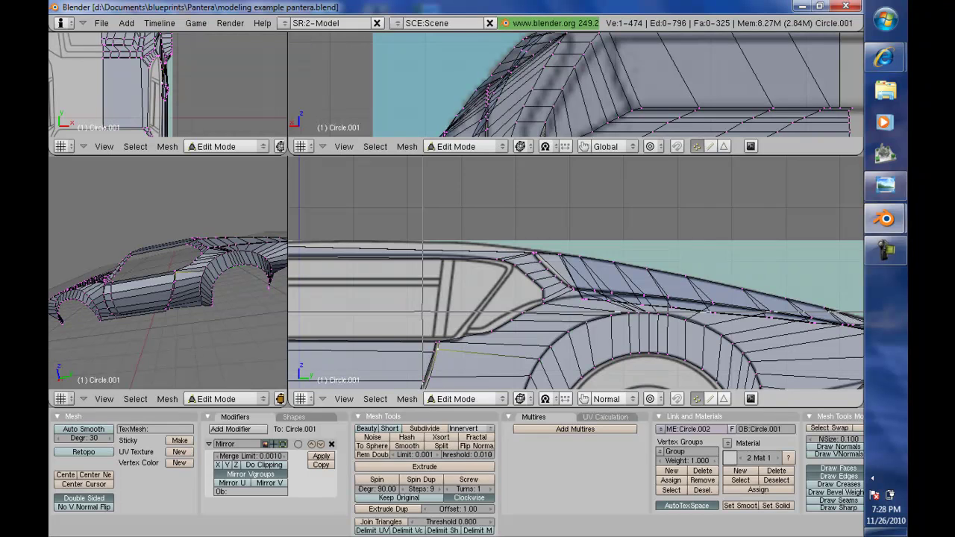
# Step: Zoom in beside the wheel arch and select the window-line edge plus a second edge
pyautogui.moveTo(430, 364); pyautogui.dragTo(619, 382)
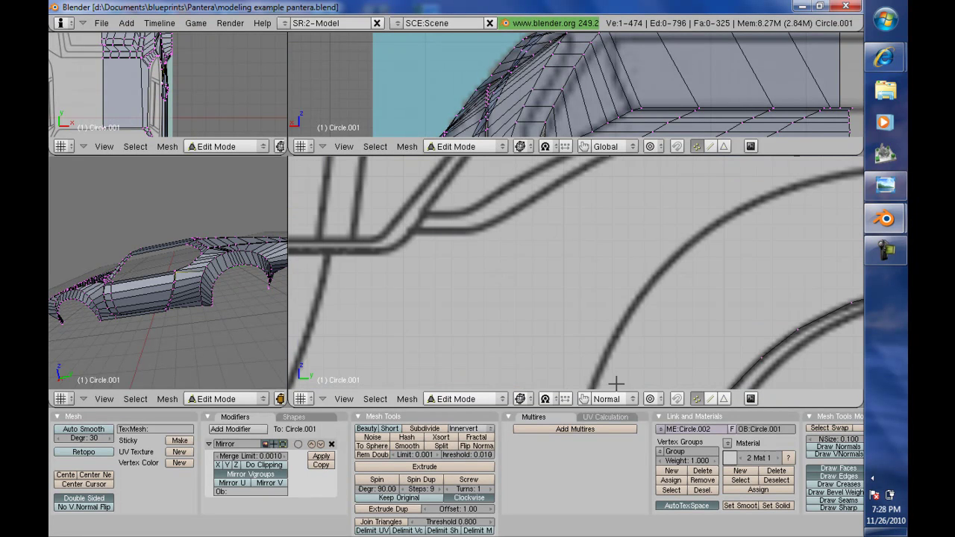
pyautogui.hotkey('ctrl', 'Tab')
pyautogui.hotkey('ctrl', 'Tab')
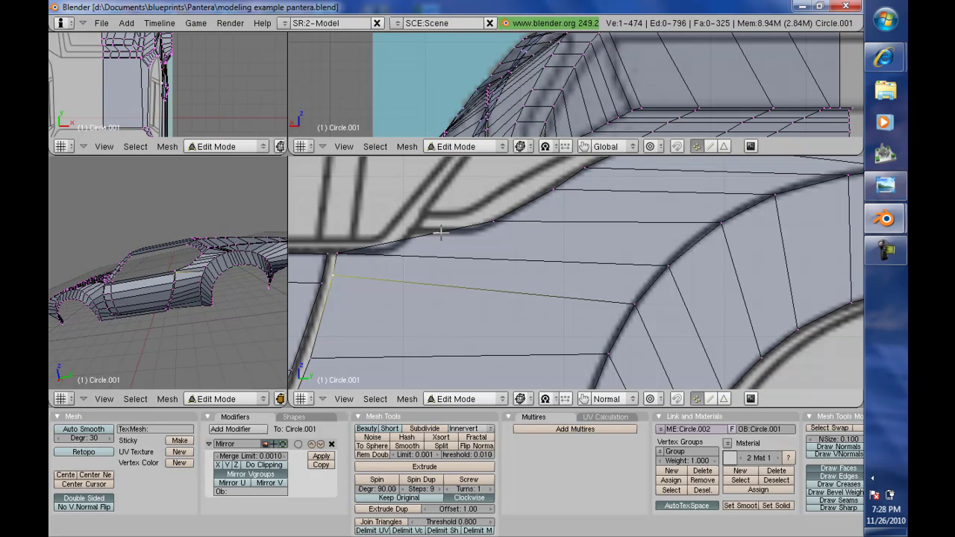
pyautogui.click(714, 399)
pyautogui.rightClick(458, 234)
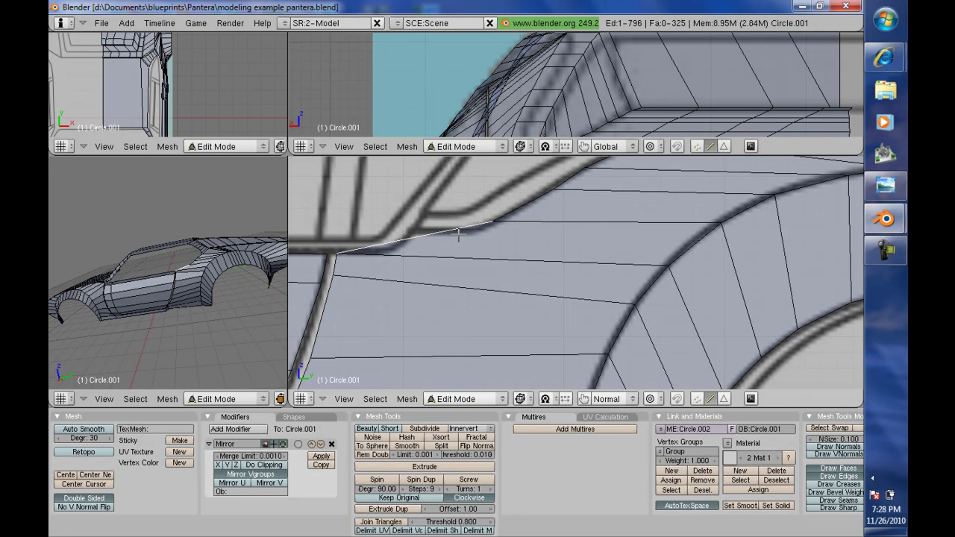
pyautogui.keyDown('shift'); pyautogui.rightClick(685, 249); pyautogui.keyUp('shift')
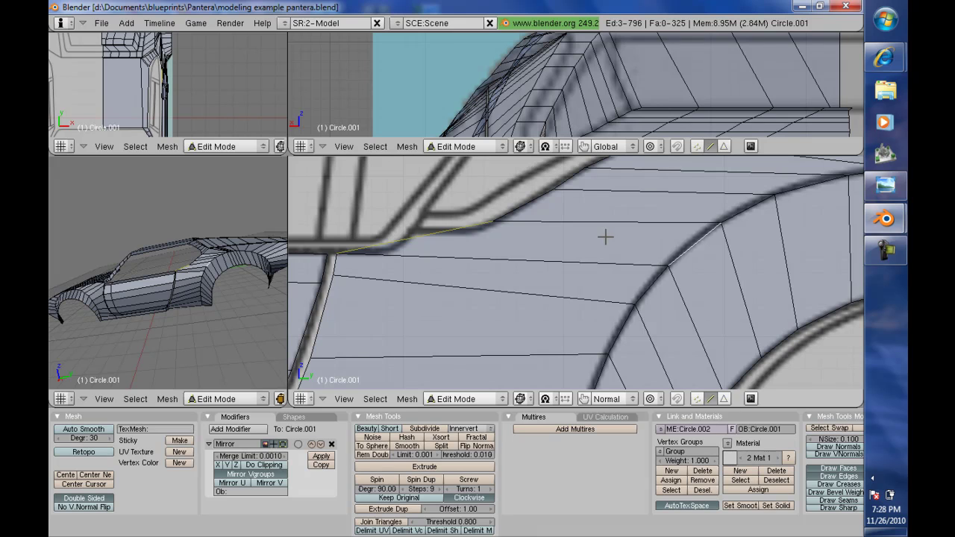
# Step: Make a Knife (Exact) cut from the window-line edge across to the wheel arch, retrying once
pyautogui.press('k')
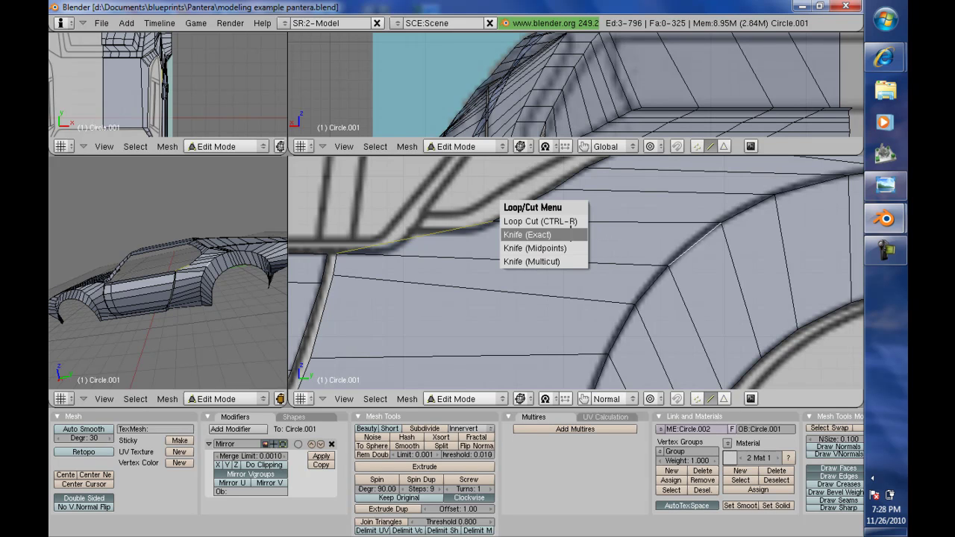
pyautogui.click(512, 233)
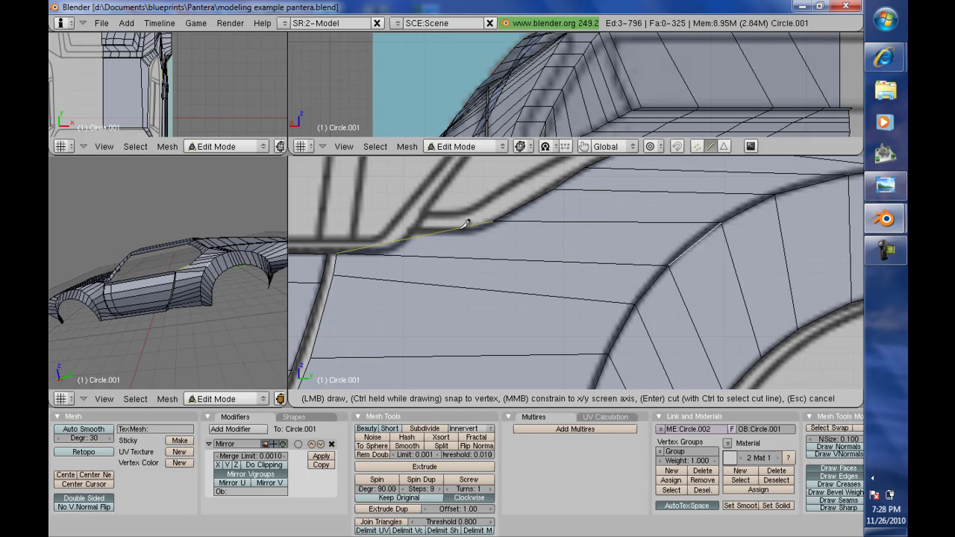
pyautogui.moveTo(463, 224)
pyautogui.mouseDown()
pyautogui.moveTo(698, 253)
pyautogui.moveTo(721, 236)
pyautogui.moveTo(713, 229)
pyautogui.moveTo(736, 238)
pyautogui.mouseUp()
pyautogui.press('Return')
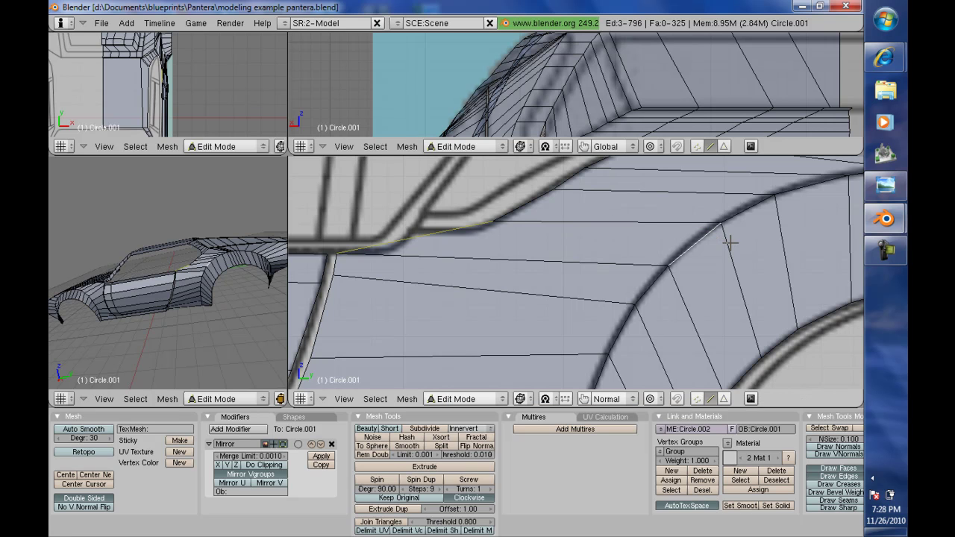
pyautogui.press('k')
pyautogui.click(492, 225)
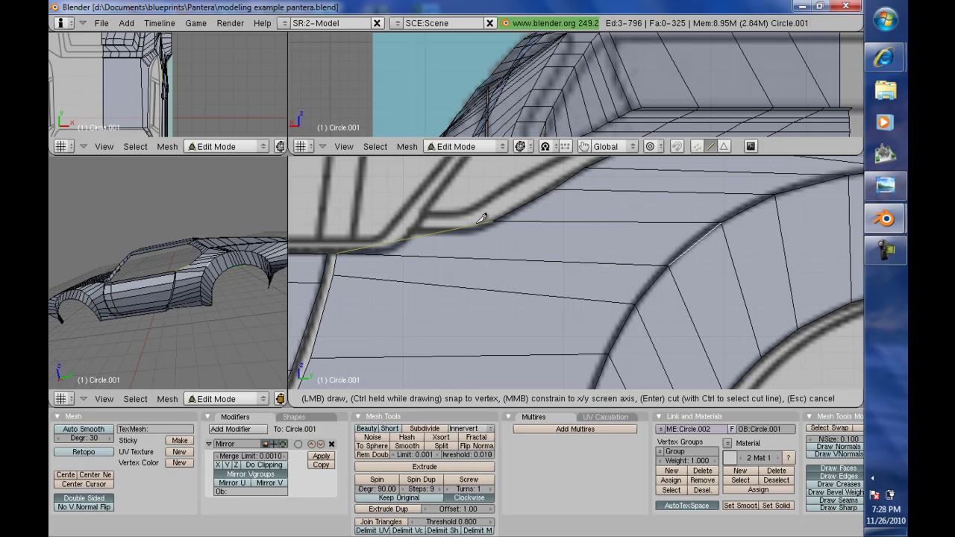
pyautogui.moveTo(465, 222)
pyautogui.mouseDown()
pyautogui.moveTo(617, 237)
pyautogui.moveTo(725, 230)
pyautogui.mouseUp()
pyautogui.press('Return')
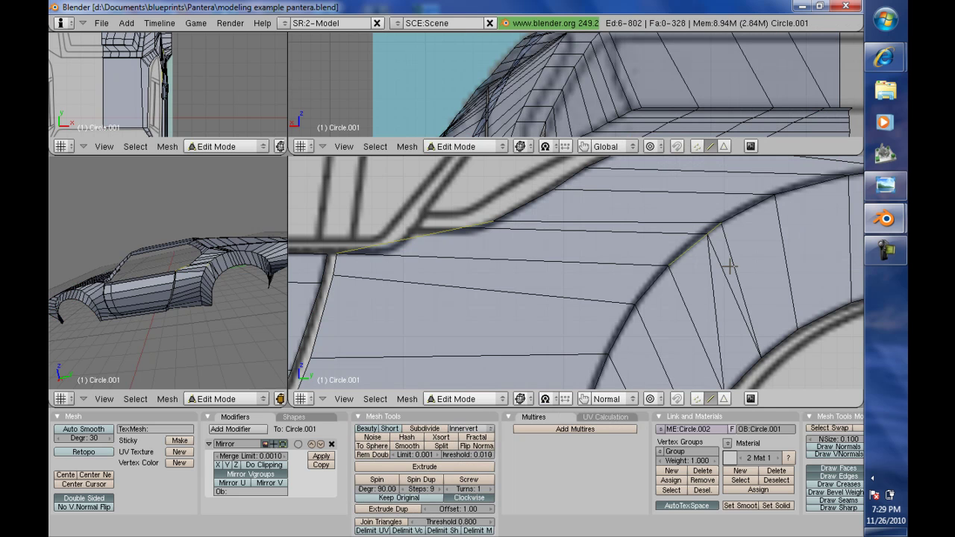
# Step: Delete the three thin triangles beside the wheel arch
pyautogui.click(725, 401)
pyautogui.rightClick(699, 287)
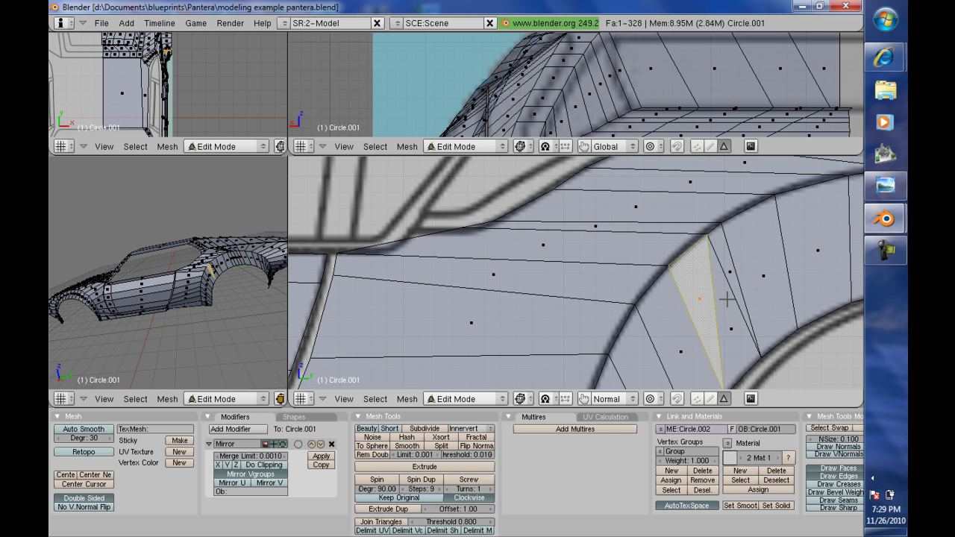
pyautogui.keyDown('shift'); pyautogui.rightClick(727, 306); pyautogui.keyUp('shift')
pyautogui.keyDown('shift'); pyautogui.rightClick(725, 258); pyautogui.keyUp('shift')
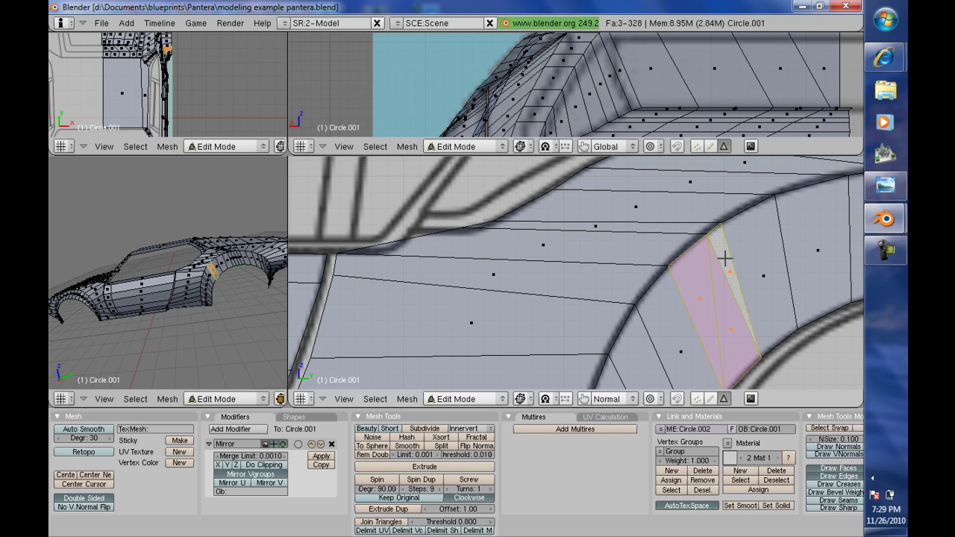
pyautogui.press('x')
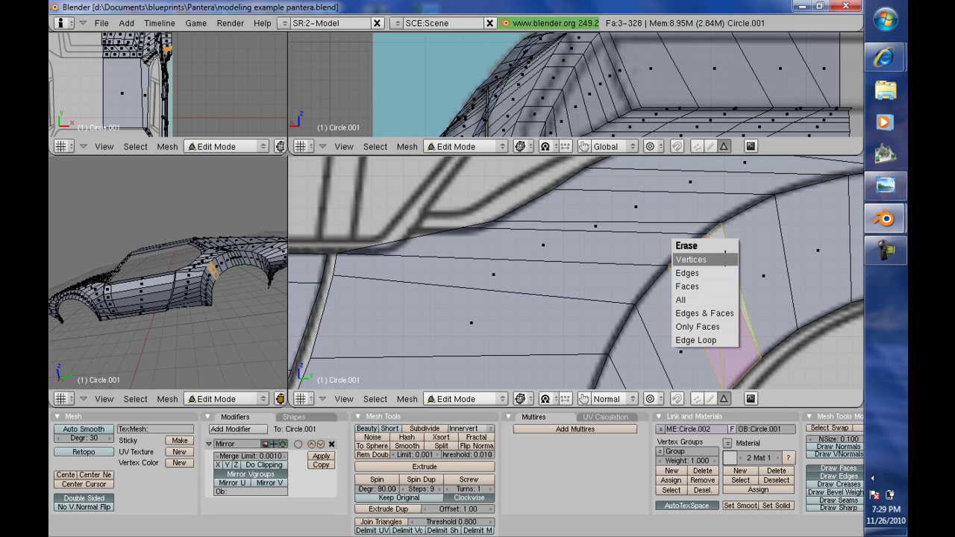
pyautogui.click(691, 285)
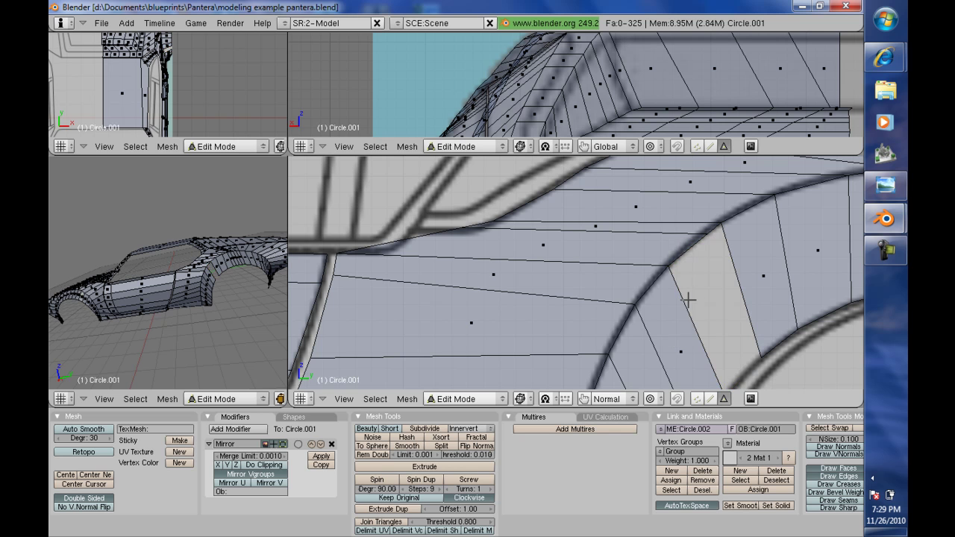
# Step: Fill the gap with one four-sided face between its two edges and check it shaded
pyautogui.click(711, 398)
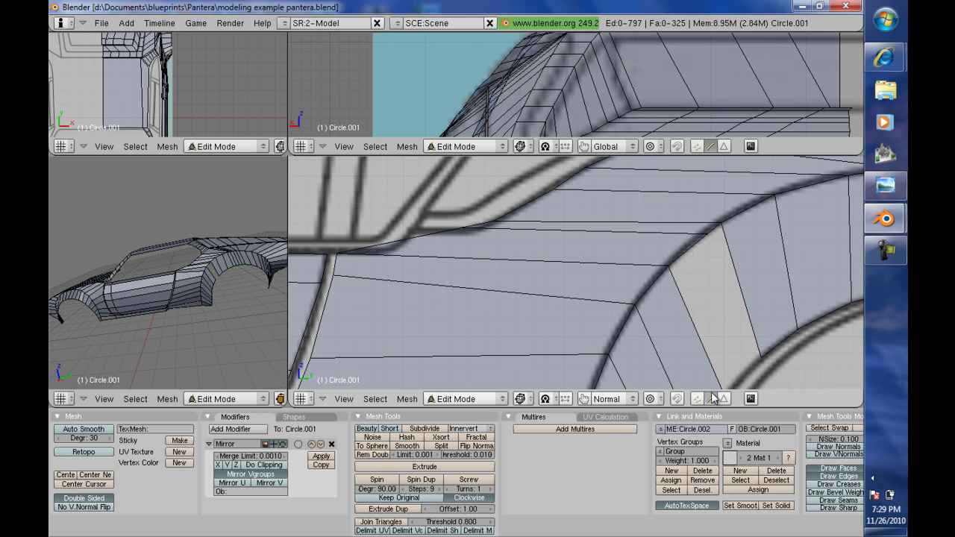
pyautogui.rightClick(701, 342)
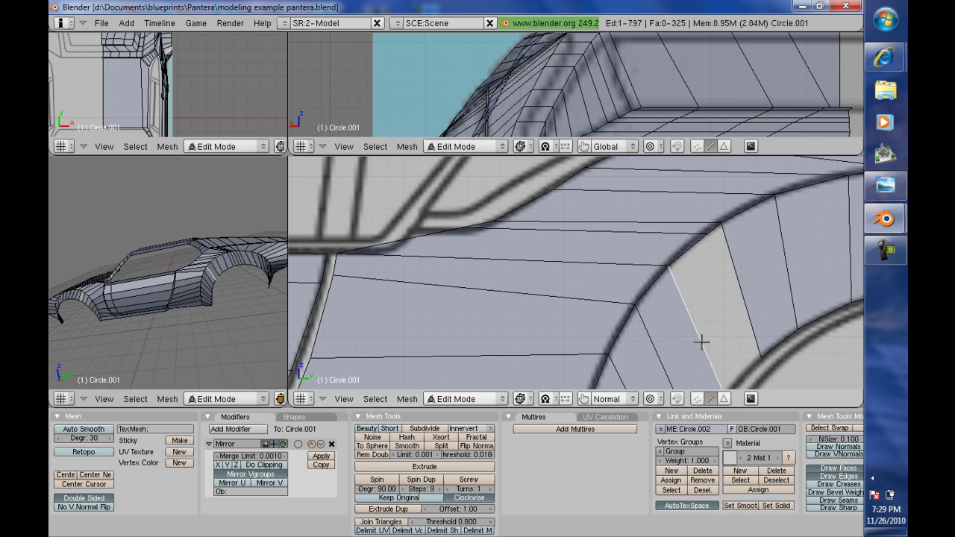
pyautogui.keyDown('shift'); pyautogui.rightClick(744, 298); pyautogui.keyUp('shift')
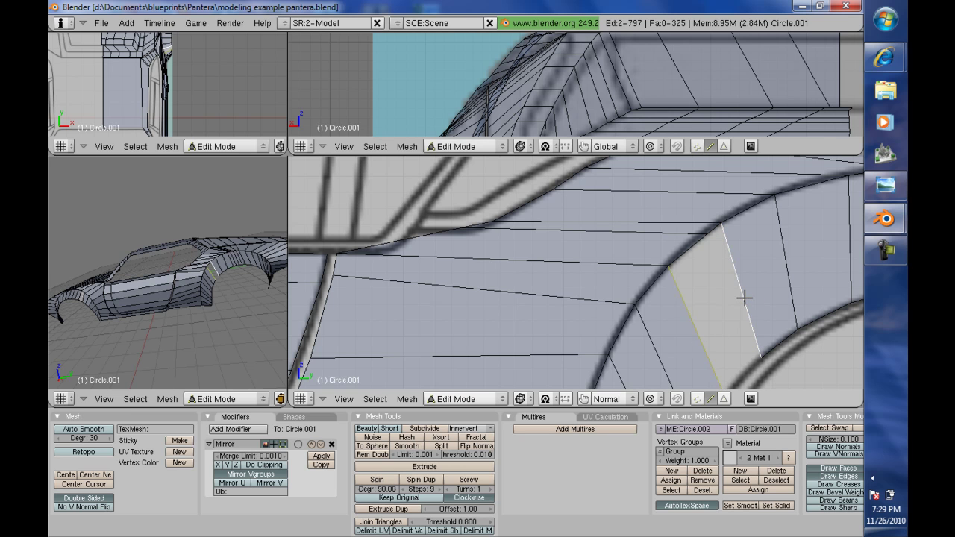
pyautogui.press('f')
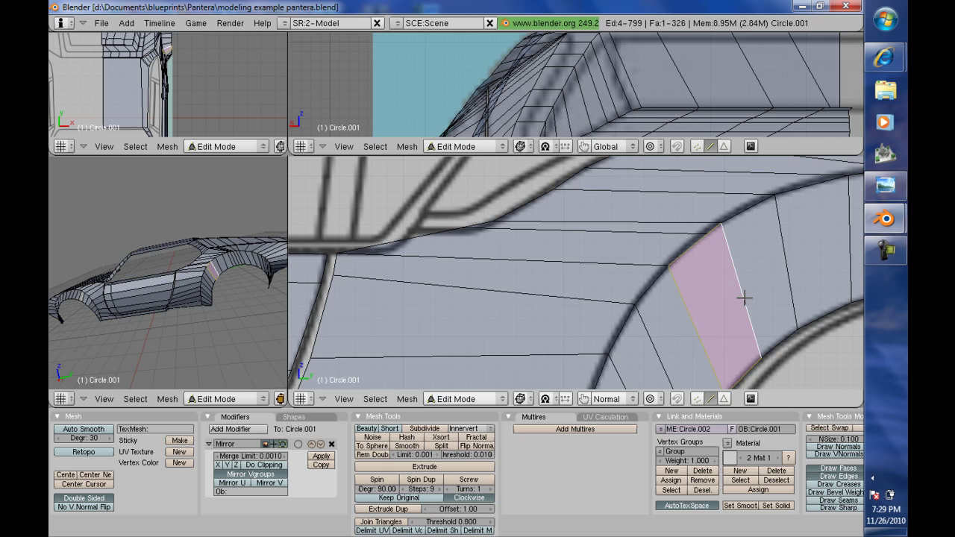
pyautogui.press('Tab')
pyautogui.hotkey('ctrl', 'Tab')
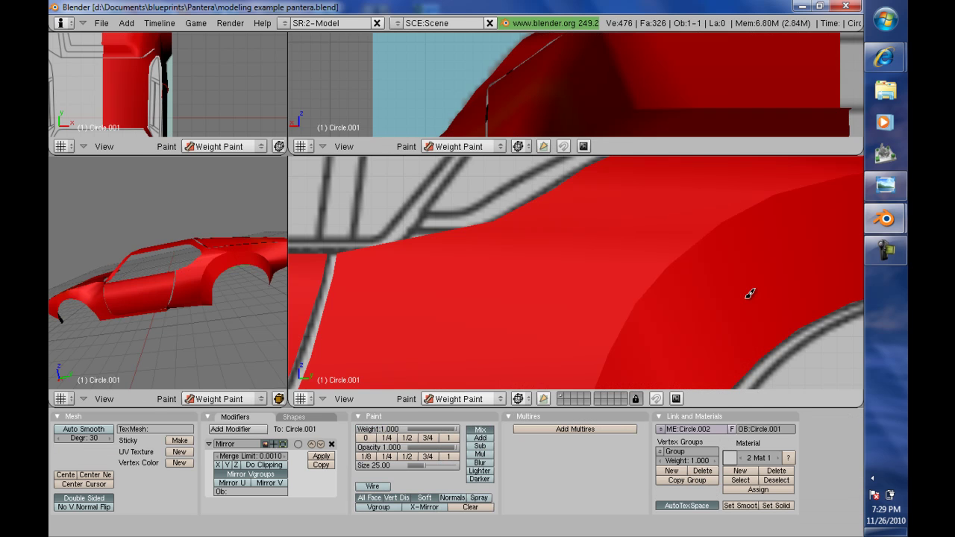
pyautogui.press('Tab')
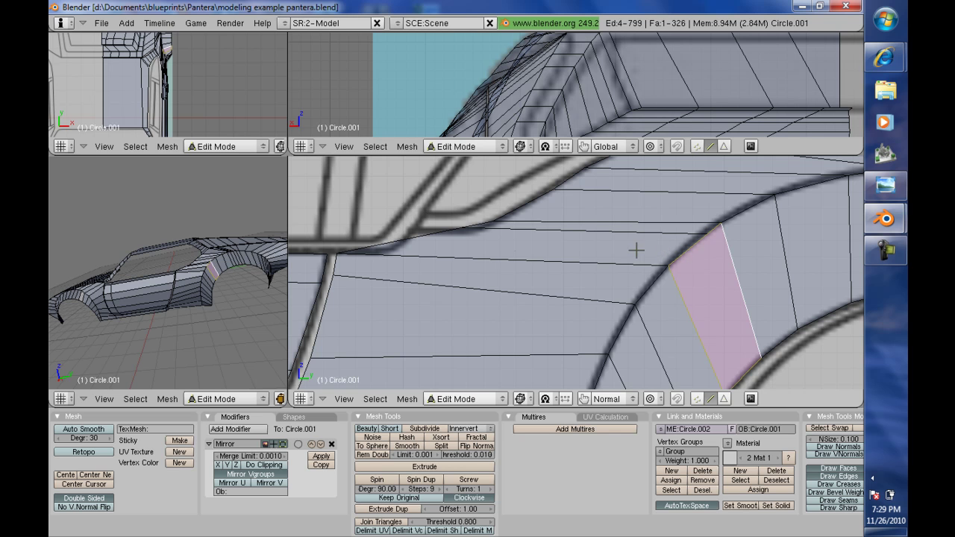
# Step: Select the edges near the windshield line and the edge running up to the wheel arch
pyautogui.rightClick(424, 236)
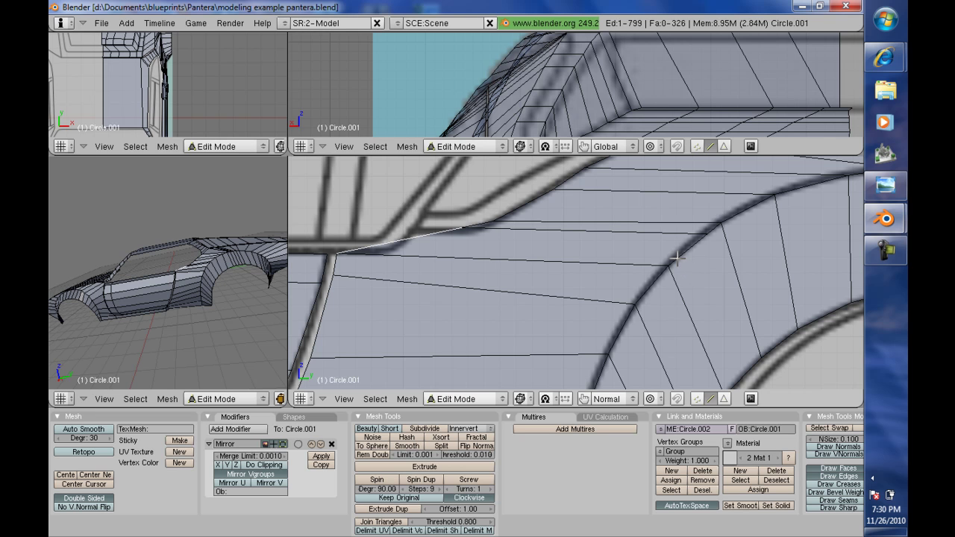
pyautogui.keyDown('shift'); pyautogui.rightClick(676, 257); pyautogui.keyUp('shift')
pyautogui.keyDown('shift'); pyautogui.rightClick(676, 257); pyautogui.keyUp('shift')
pyautogui.keyDown('shift'); pyautogui.rightClick(677, 257); pyautogui.keyUp('shift')
pyautogui.keyDown('shift'); pyautogui.rightClick(680, 257); pyautogui.keyUp('shift')
pyautogui.keyDown('shift'); pyautogui.rightClick(670, 254); pyautogui.keyUp('shift')
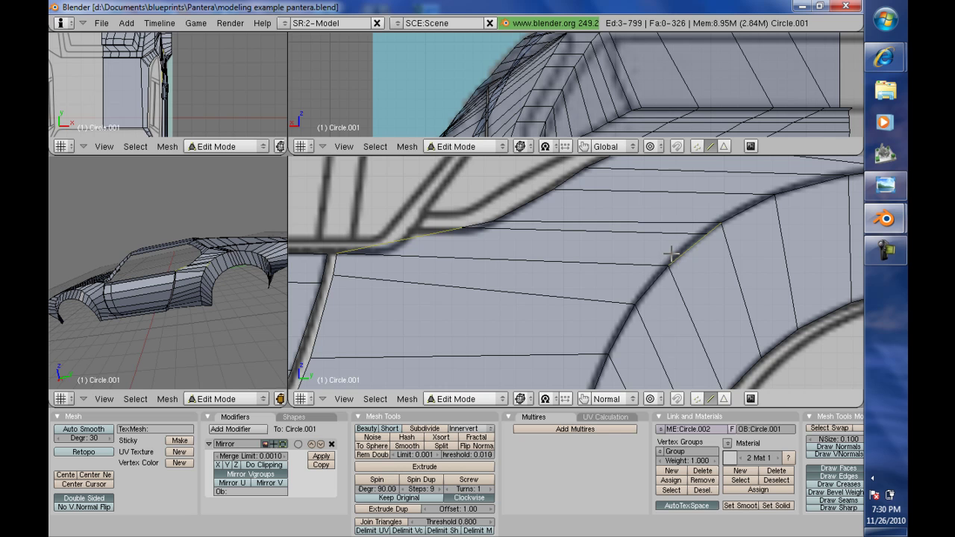
pyautogui.rightClick(674, 253)
pyautogui.keyDown('shift'); pyautogui.rightClick(677, 256); pyautogui.keyUp('shift')
pyautogui.keyDown('shift'); pyautogui.scroll(-2, 681, 253); pyautogui.keyUp('shift')
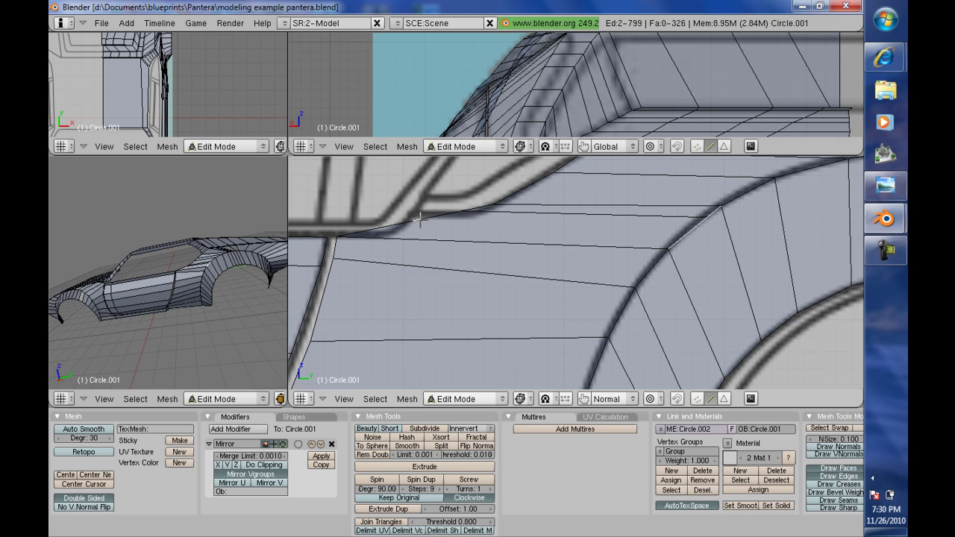
pyautogui.keyDown('shift'); pyautogui.rightClick(420, 219); pyautogui.keyUp('shift')
# Step: Make a Knife (Exact) cut across the side panel toward the wheel arch
pyautogui.press('k')
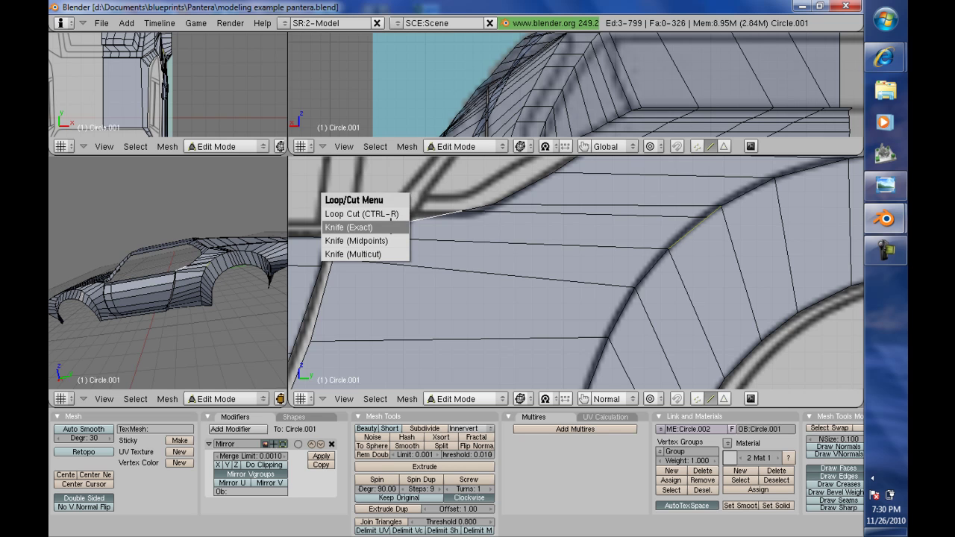
pyautogui.click(389, 224)
pyautogui.moveTo(409, 217)
pyautogui.mouseDown()
pyautogui.moveTo(522, 215)
pyautogui.moveTo(618, 236)
pyautogui.moveTo(702, 225)
pyautogui.mouseUp()
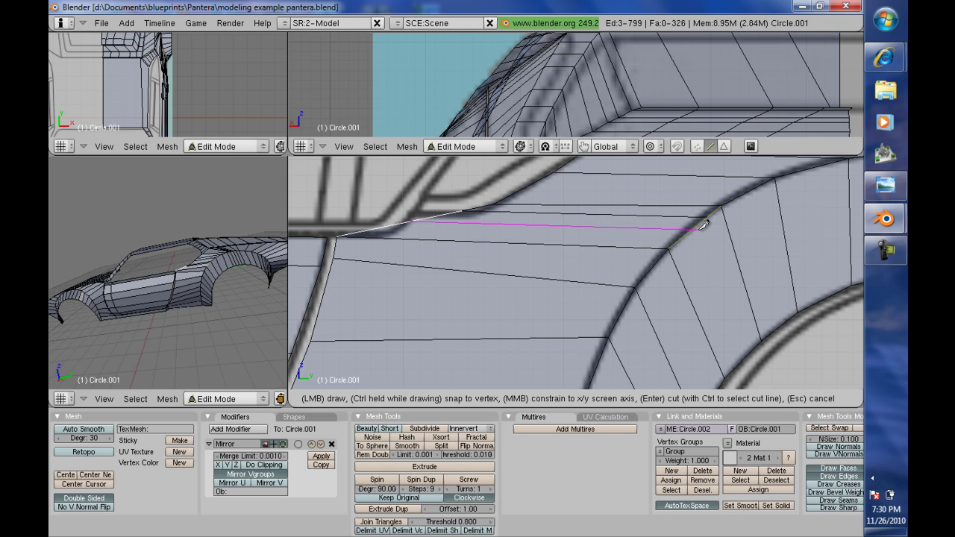
pyautogui.press('Return')
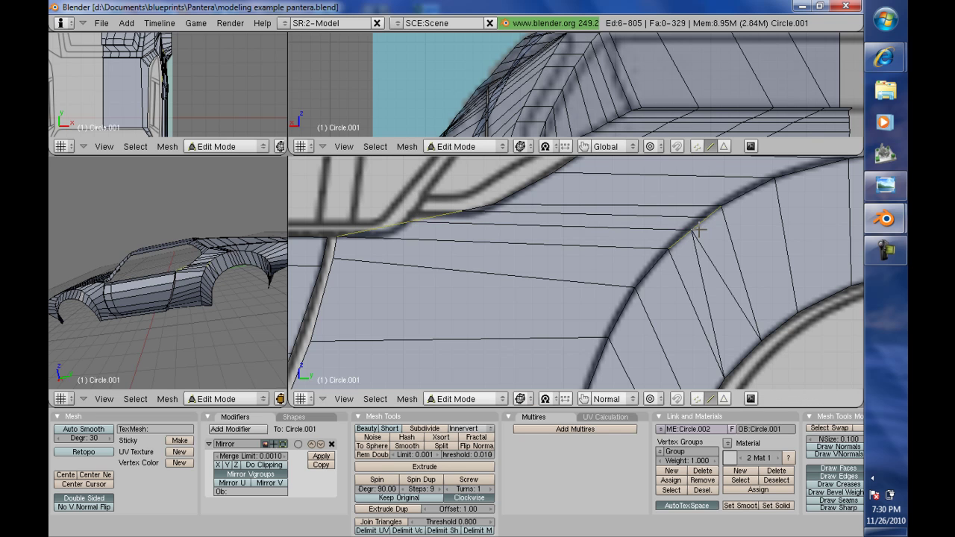
# Step: Make a second Knife (Exact) cut across the side panel
pyautogui.press('k')
pyautogui.click(374, 217)
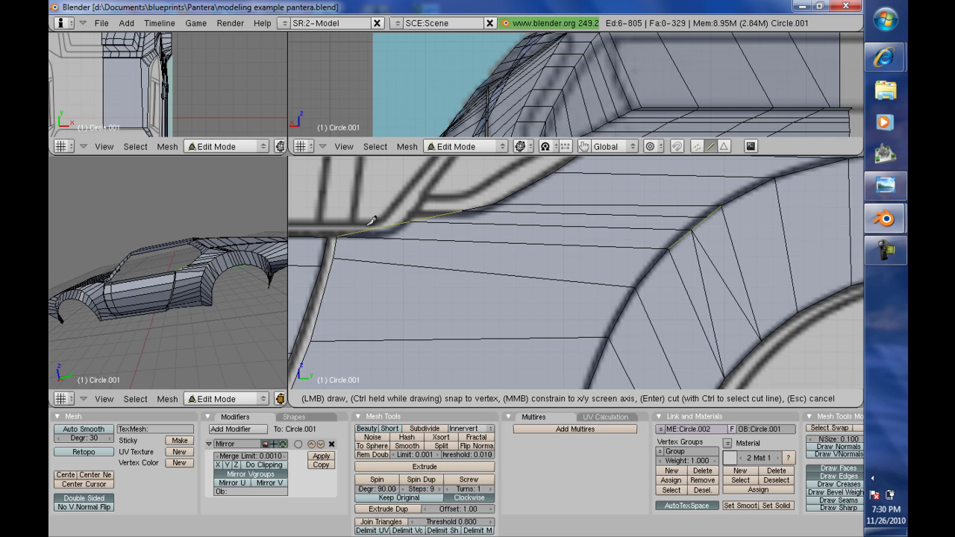
pyautogui.moveTo(365, 225); pyautogui.dragTo(689, 237)
pyautogui.press('Return')
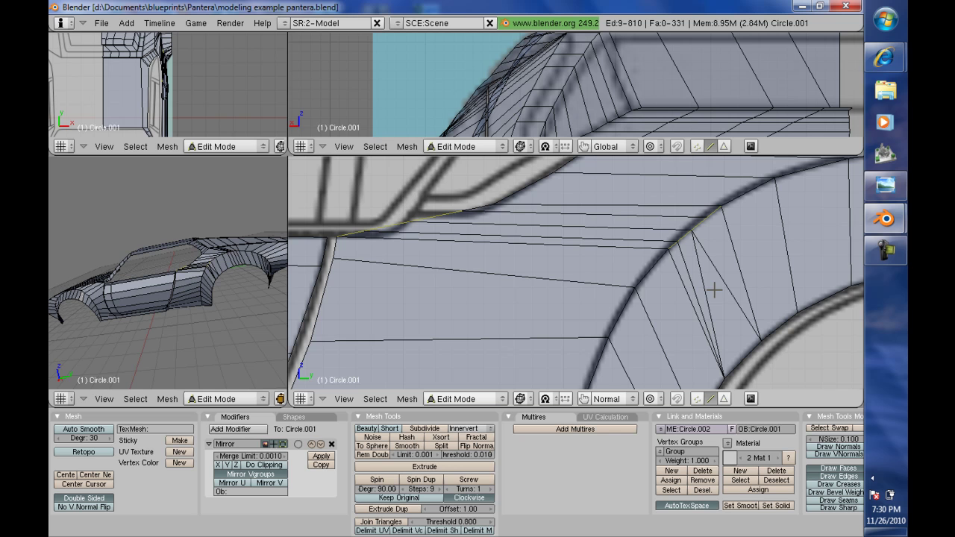
# Step: Select and delete the four thin sliver faces beside the rear wheel arch
pyautogui.click(724, 398)
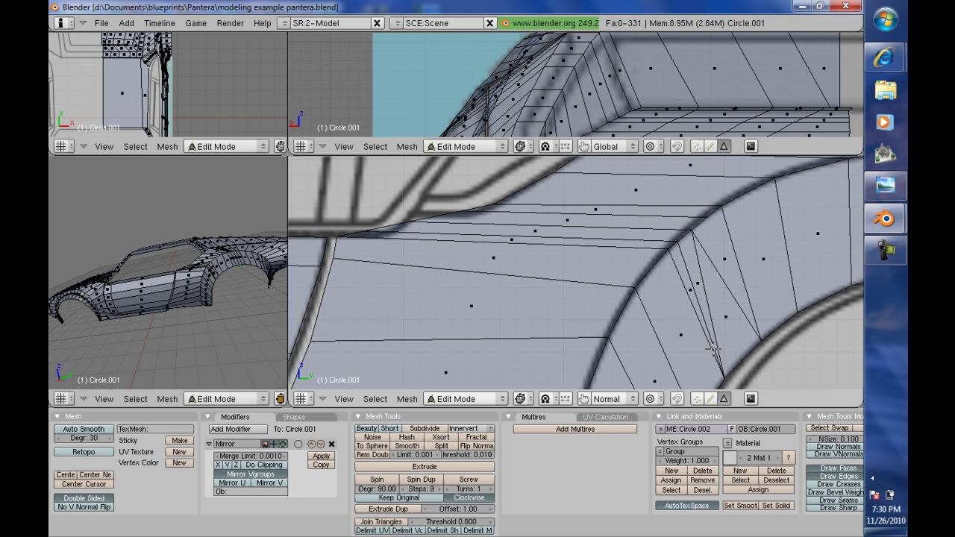
pyautogui.rightClick(682, 270)
pyautogui.keyDown('shift'); pyautogui.rightClick(691, 264); pyautogui.keyUp('shift')
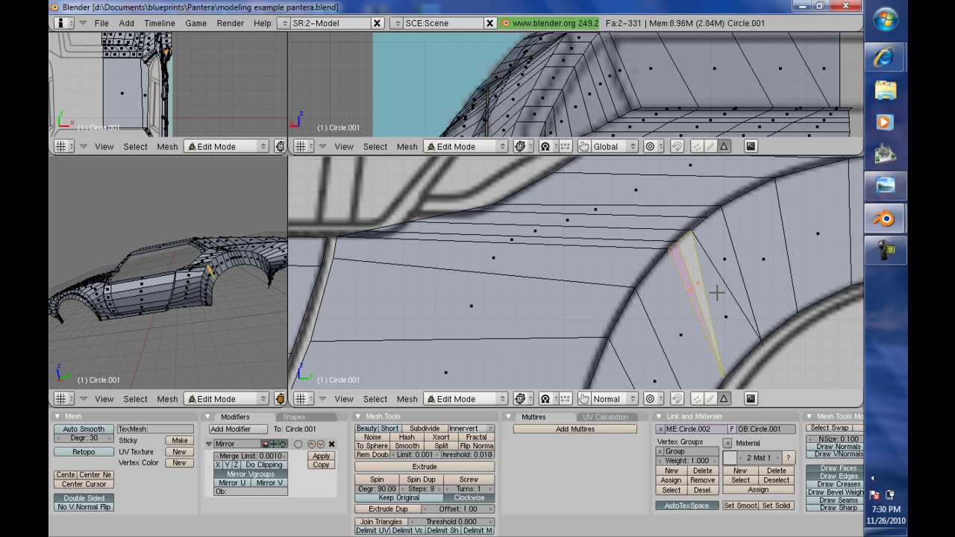
pyautogui.keyDown('shift'); pyautogui.rightClick(725, 261); pyautogui.keyUp('shift')
pyautogui.keyDown('shift'); pyautogui.rightClick(725, 245); pyautogui.keyUp('shift')
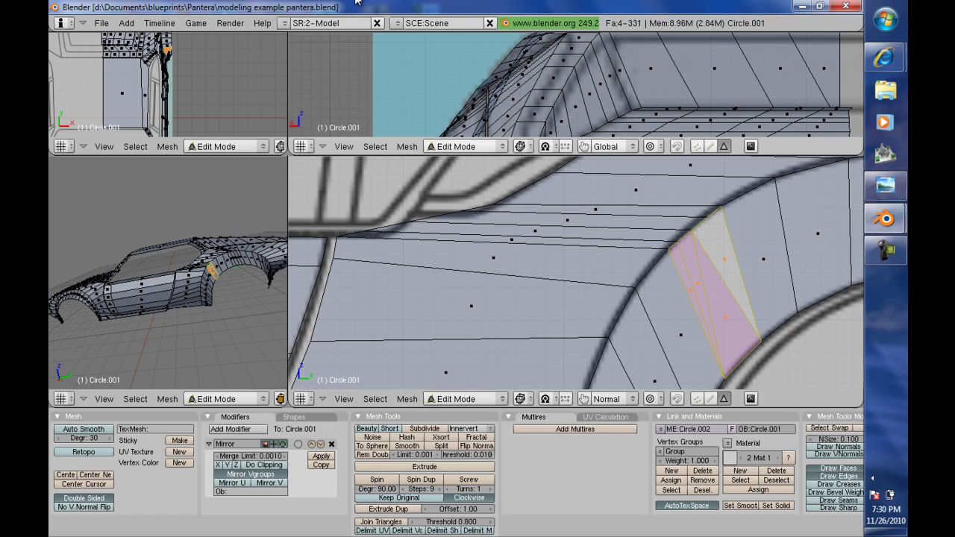
pyautogui.press('x')
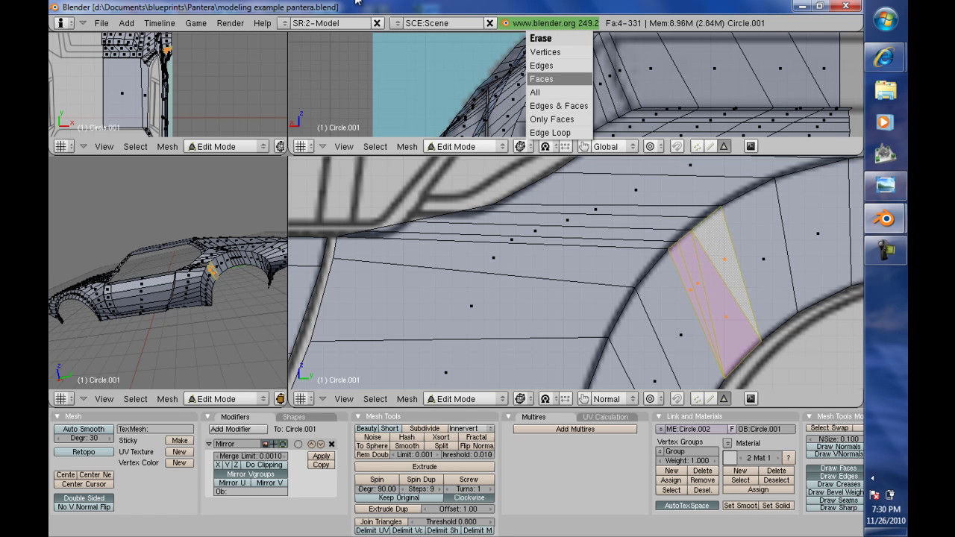
pyautogui.press('Escape')
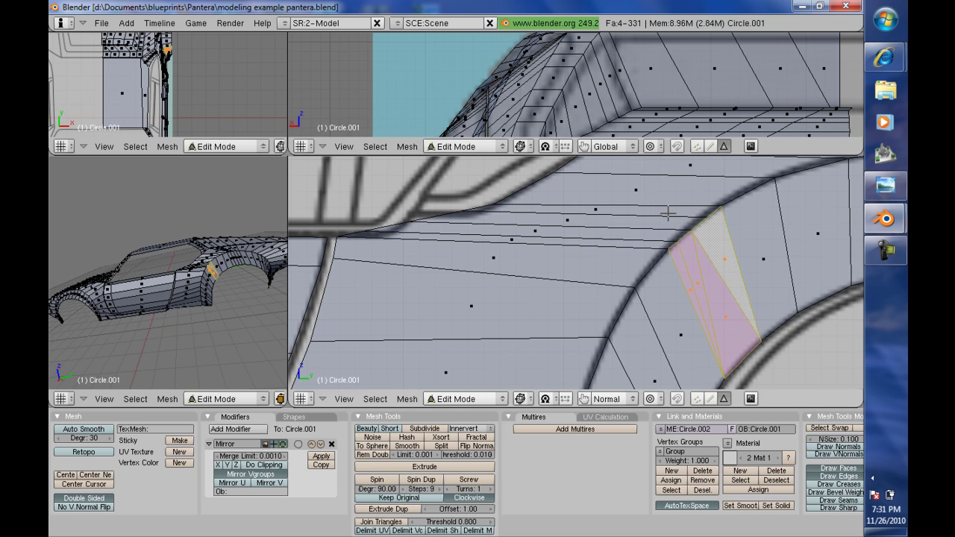
pyautogui.press('x')
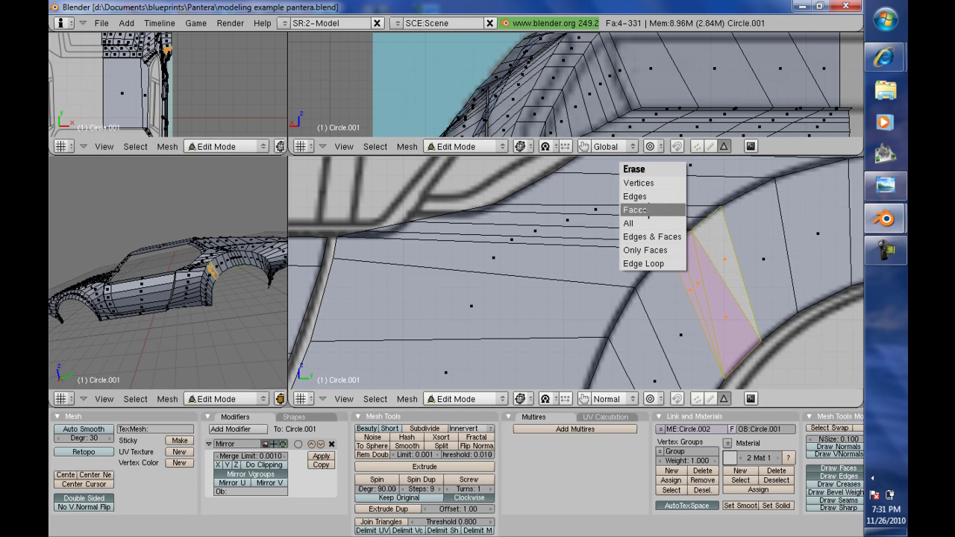
pyautogui.click(646, 212)
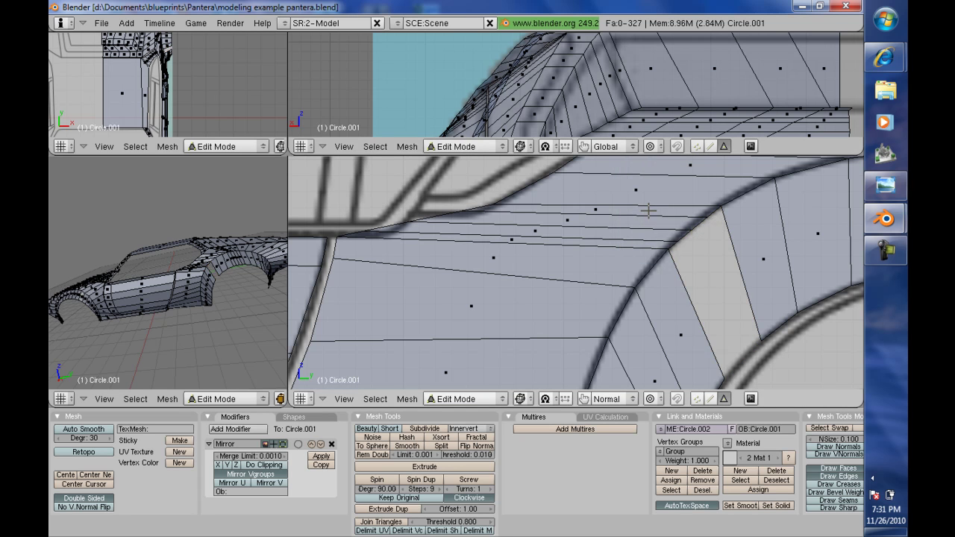
# Step: Select the left and right edges of the resulting gap
pyautogui.click(710, 398)
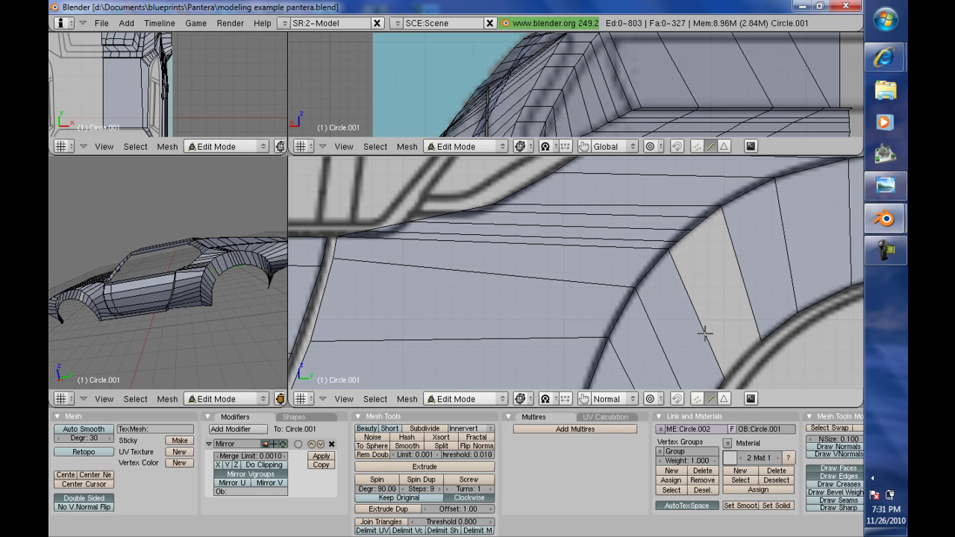
pyautogui.rightClick(704, 333)
pyautogui.keyDown('shift'); pyautogui.rightClick(748, 292); pyautogui.keyUp('shift')
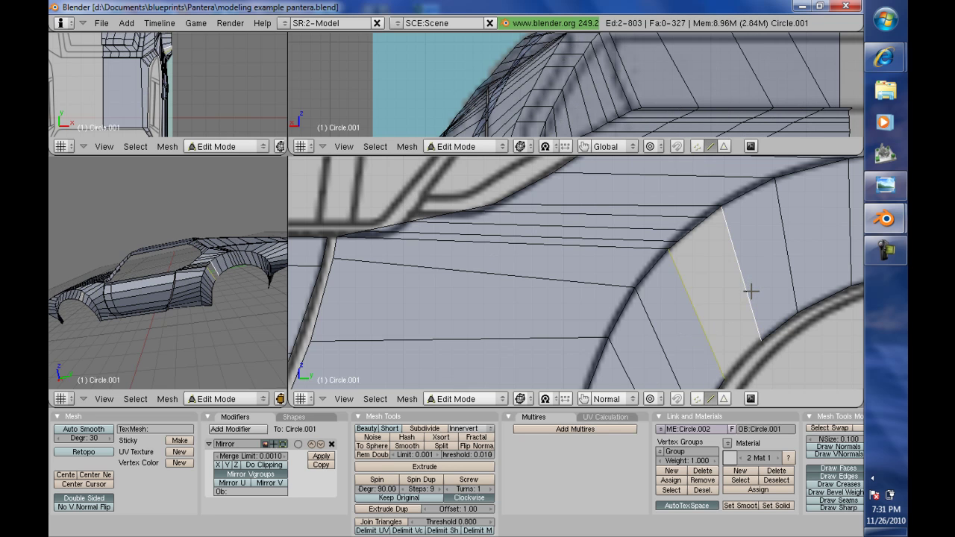
# Step: Fill a face between the two gap edges and check it in shaded view
pyautogui.press('f')
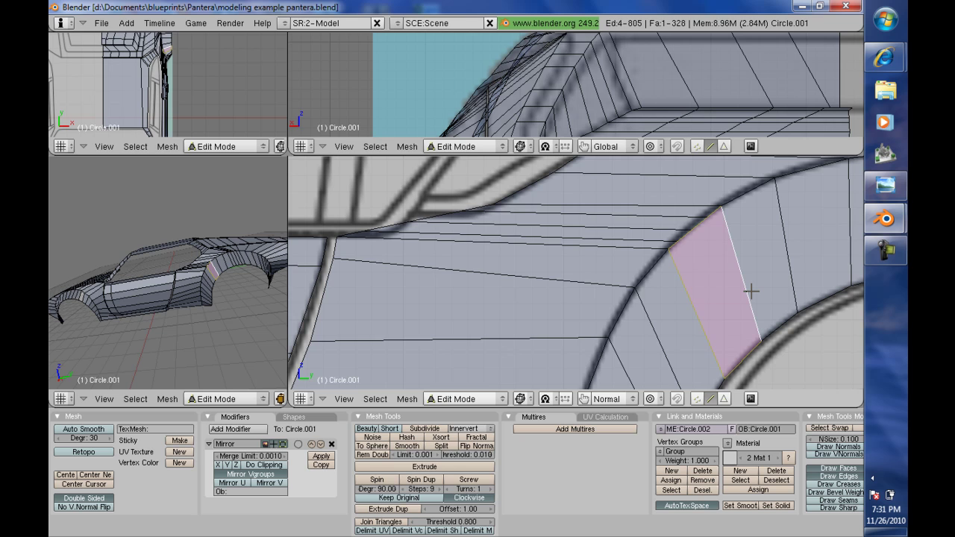
pyautogui.hotkey('ctrl', 'Tab')
pyautogui.press('Tab')
pyautogui.press('Tab')
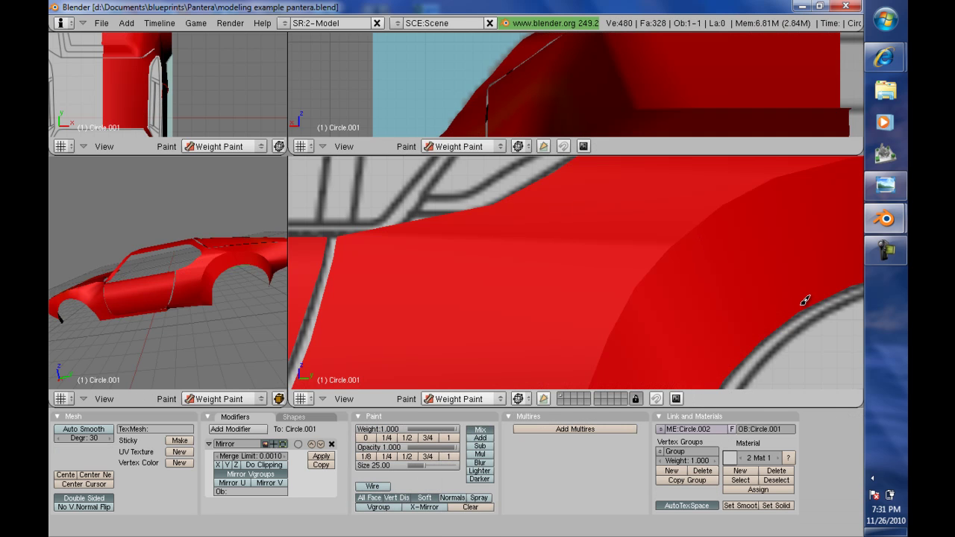
pyautogui.press('Tab')
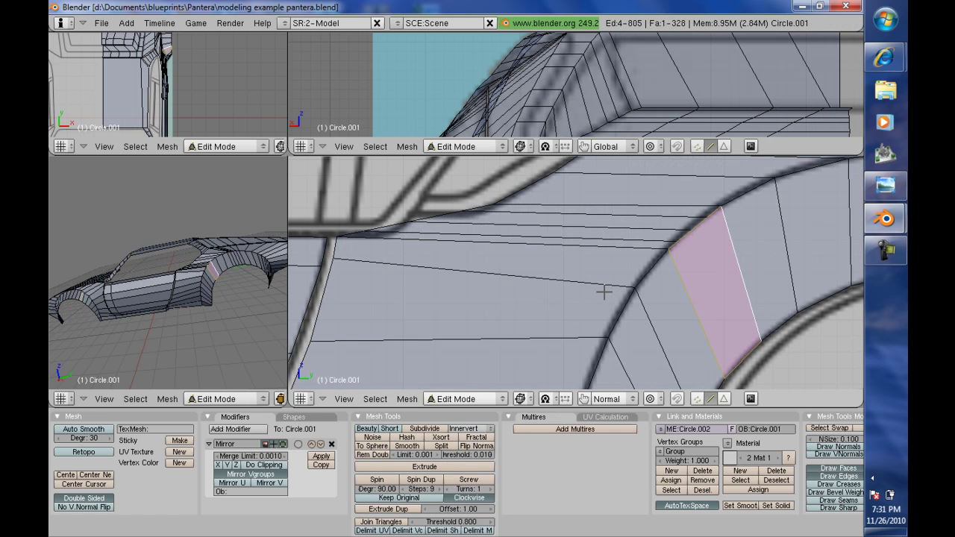
# Step: Move two vertices on the upper body line to smooth it, then preview the shading
pyautogui.click(696, 398)
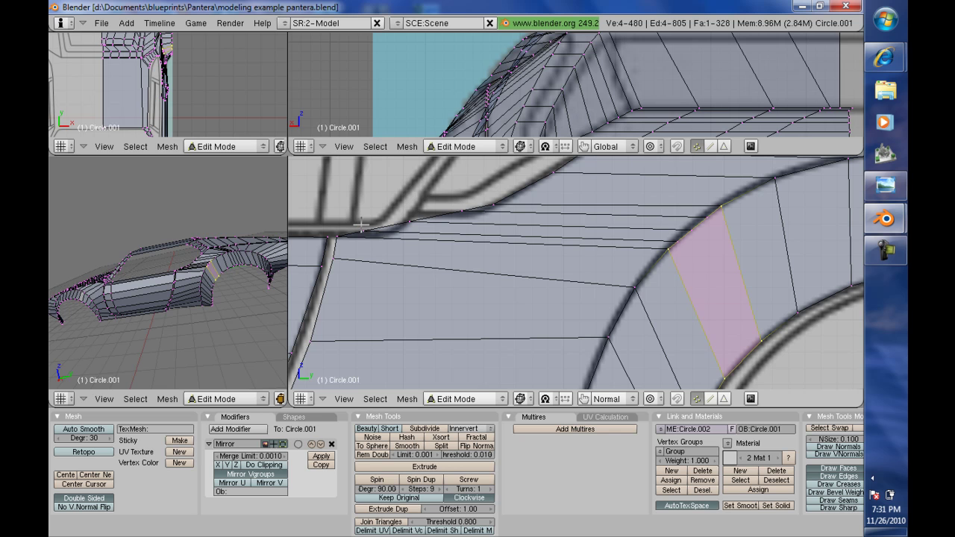
pyautogui.rightClick(402, 232)
pyautogui.press('g')
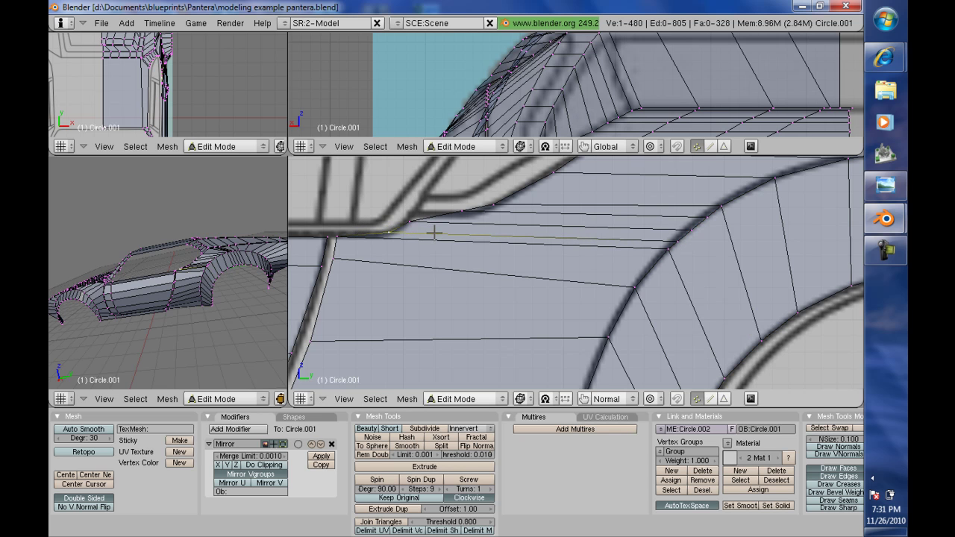
pyautogui.click(433, 231)
pyautogui.rightClick(411, 221)
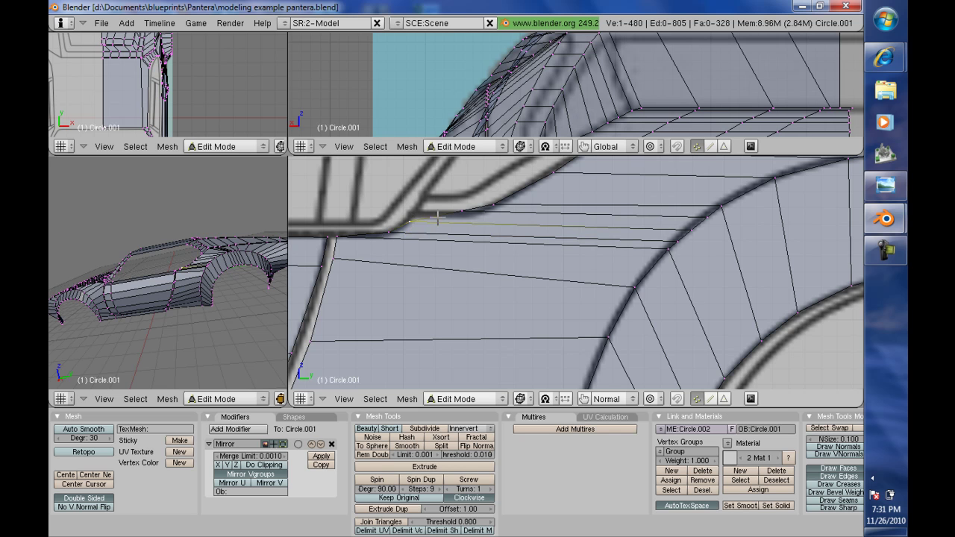
pyautogui.press('g')
pyautogui.click(440, 212)
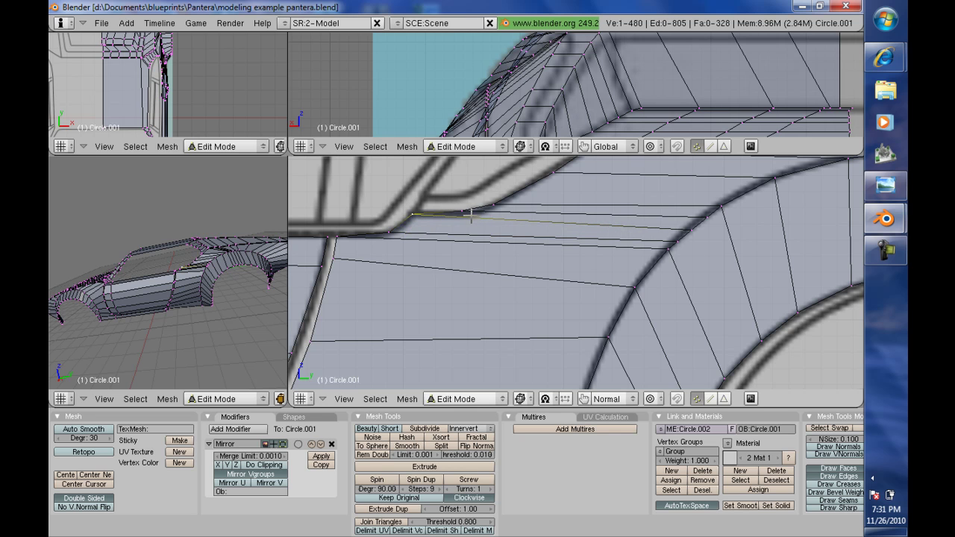
pyautogui.press('g')
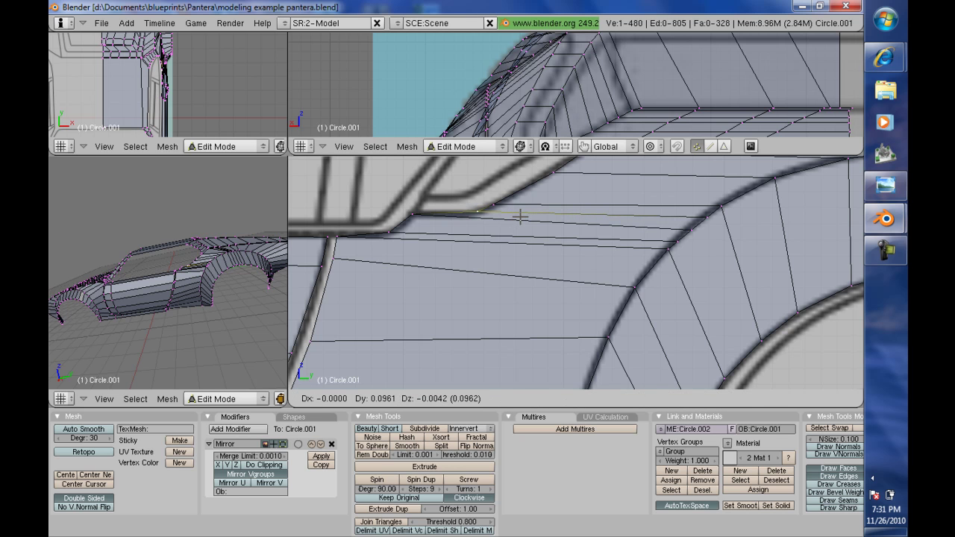
pyautogui.click(518, 217)
pyautogui.hotkey('ctrl', 'Tab')
pyautogui.hotkey('ctrl', 'Tab')
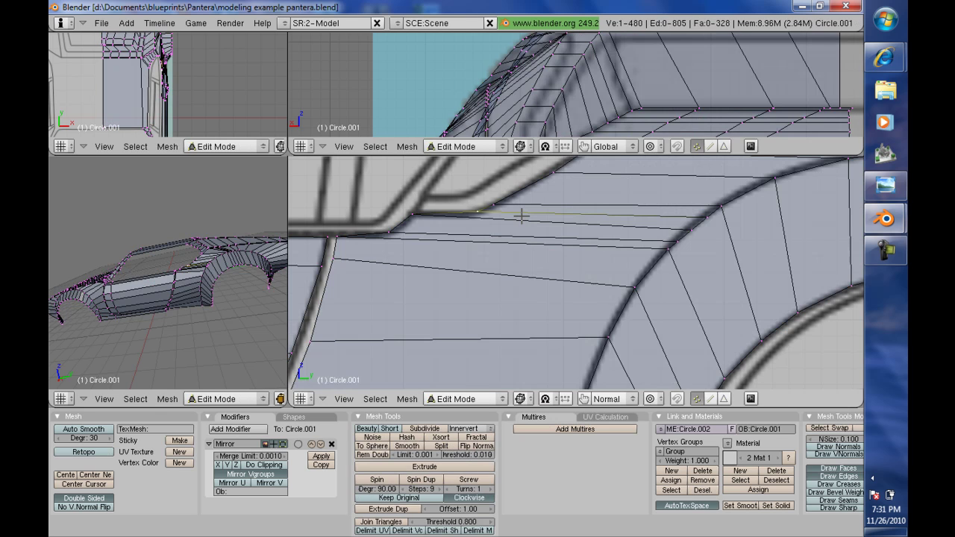
pyautogui.hotkey('ctrl', 'Tab')
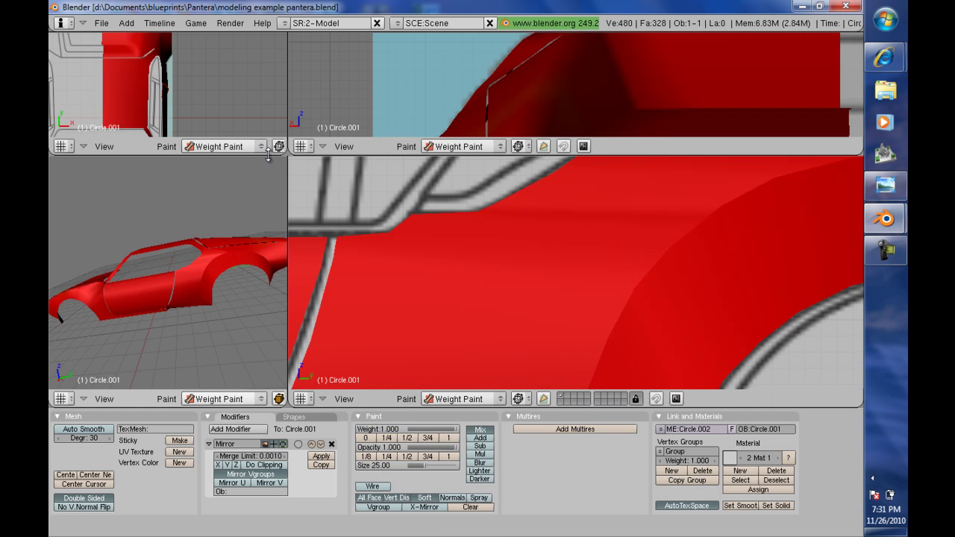
# Step: Enlarge the perspective view, orbit low to the body's rear, and border-zoom onto the wheel-arch flare
pyautogui.moveTo(268, 154); pyautogui.dragTo(455, 160)
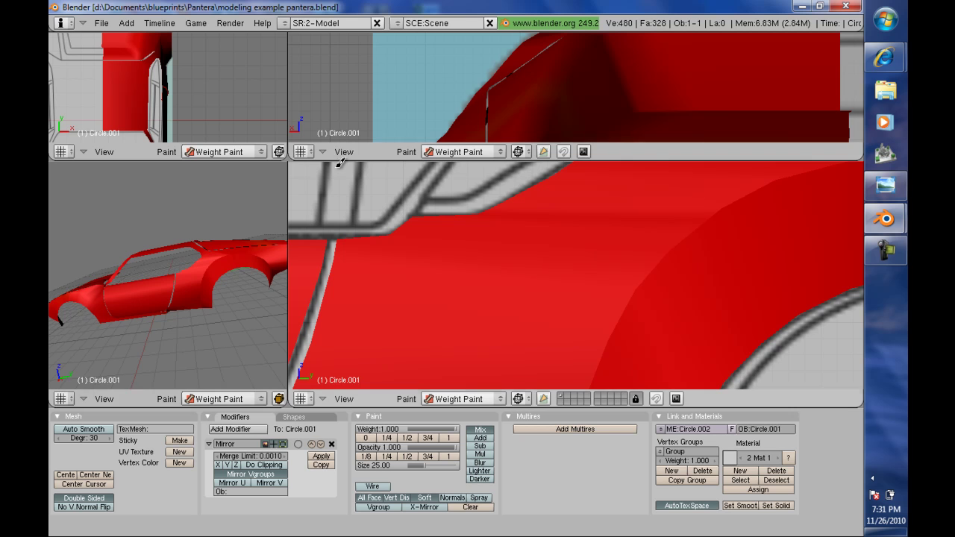
pyautogui.moveTo(288, 181); pyautogui.dragTo(608, 202)
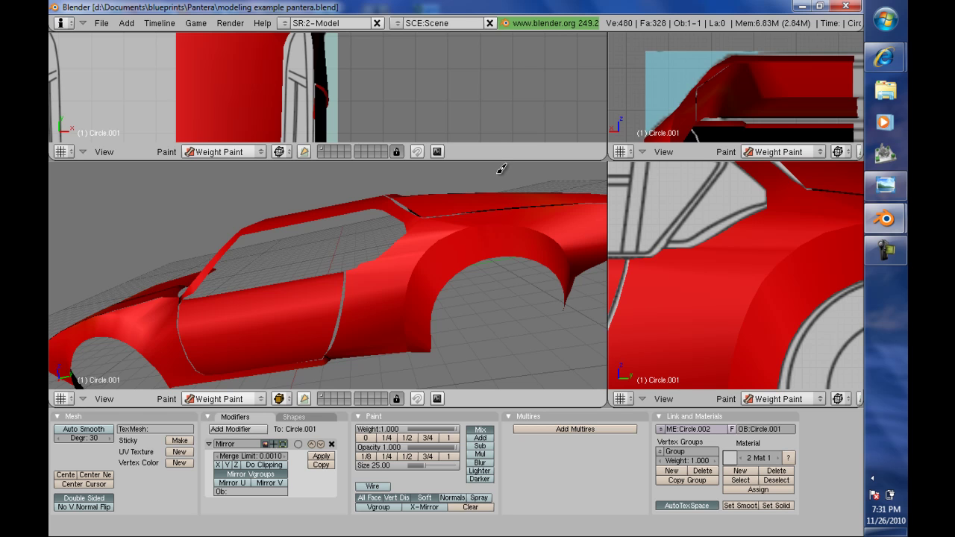
pyautogui.moveTo(512, 171)
pyautogui.mouseDown(button='middle')
pyautogui.moveTo(544, 166)
pyautogui.moveTo(508, 157)
pyautogui.moveTo(515, 163)
pyautogui.mouseUp(button='middle')
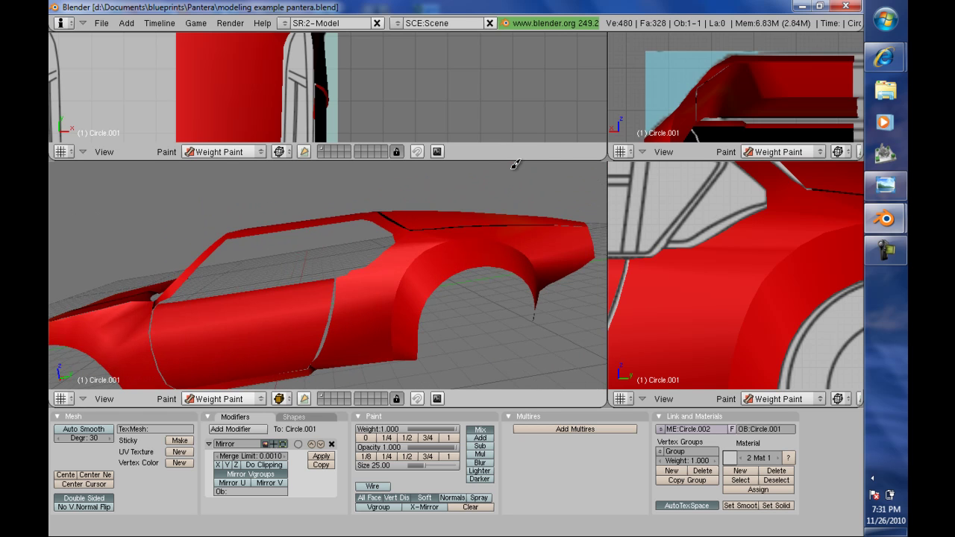
pyautogui.moveTo(464, 305); pyautogui.dragTo(553, 313, button='middle')
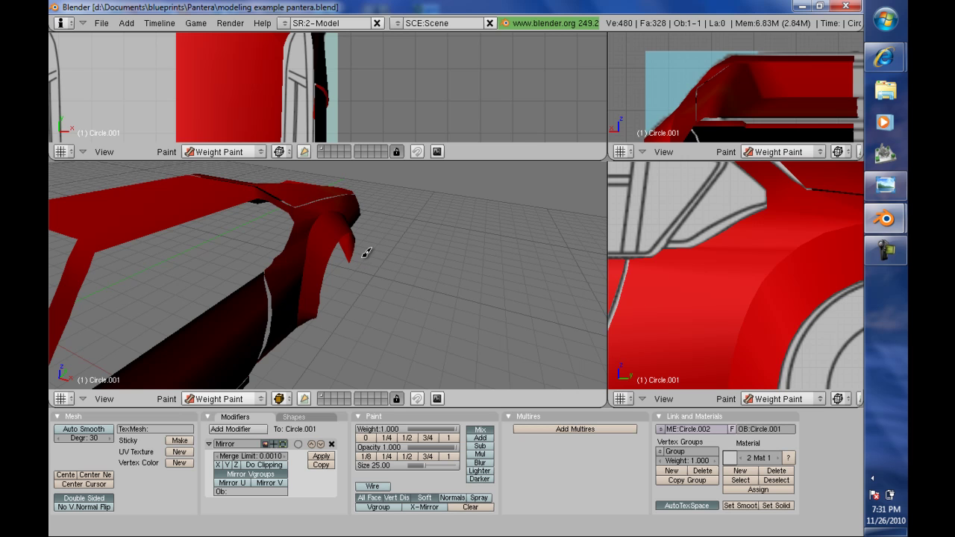
pyautogui.hotkey('shift', 'b')
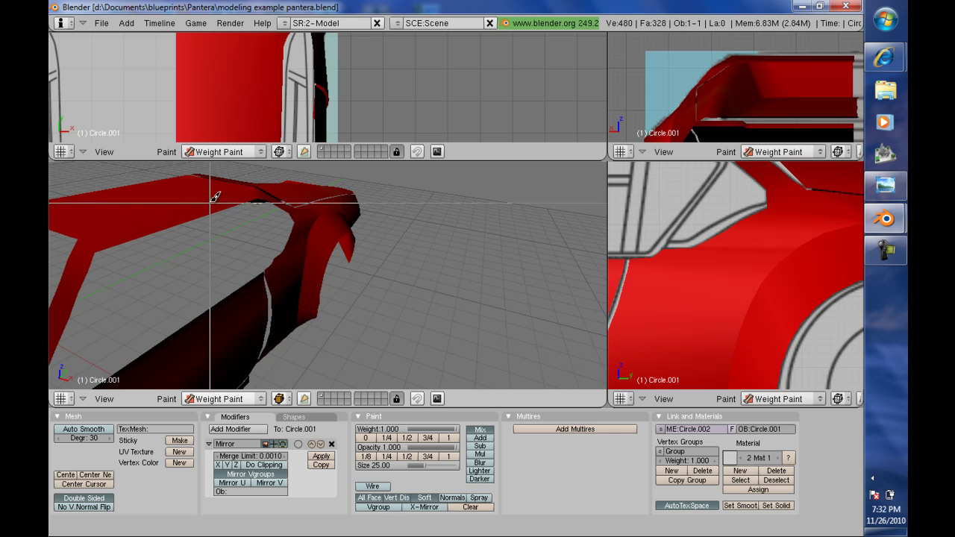
pyautogui.moveTo(212, 201); pyautogui.dragTo(359, 322)
pyautogui.press('Tab')
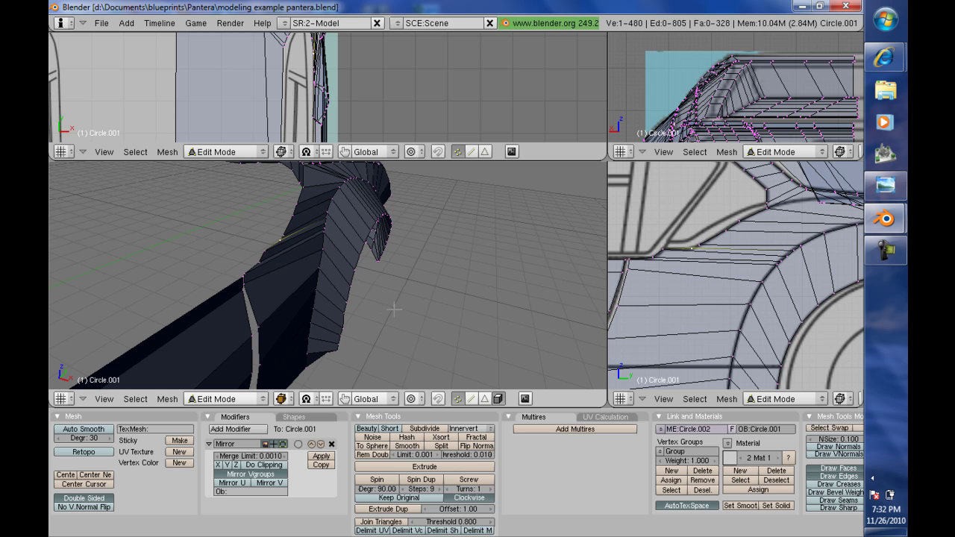
# Step: Shift one flare edge along global X and check the curve in shaded view
pyautogui.moveTo(396, 308); pyautogui.dragTo(433, 305, button='middle')
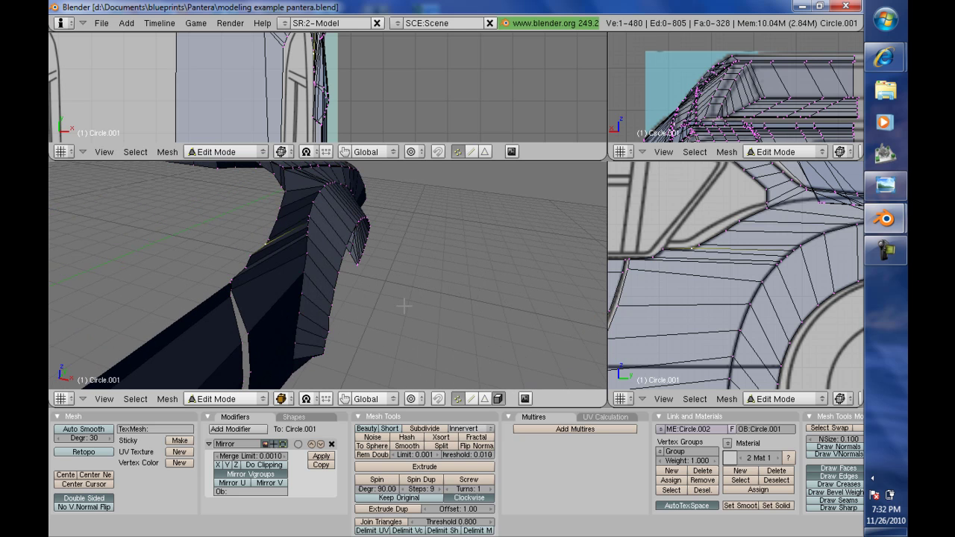
pyautogui.rightClick(253, 254)
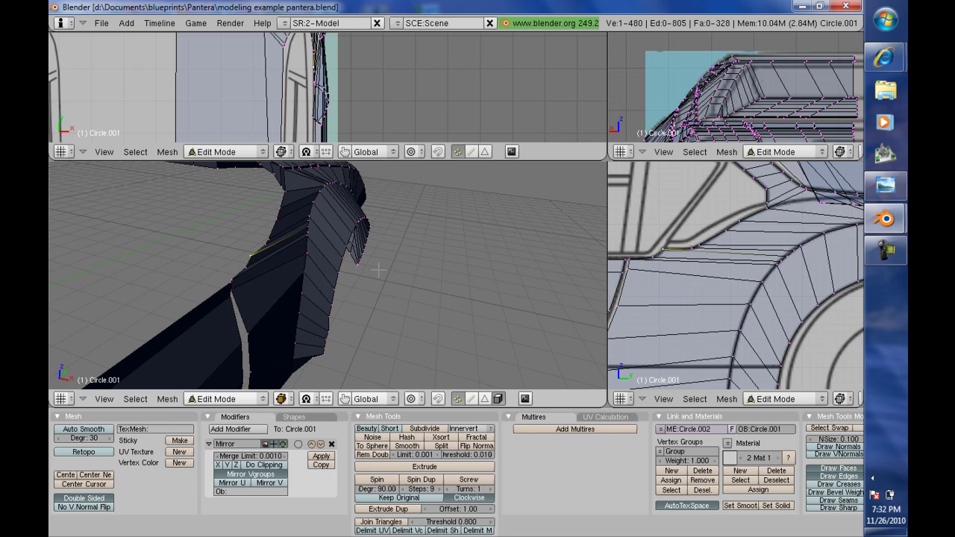
pyautogui.press('g')
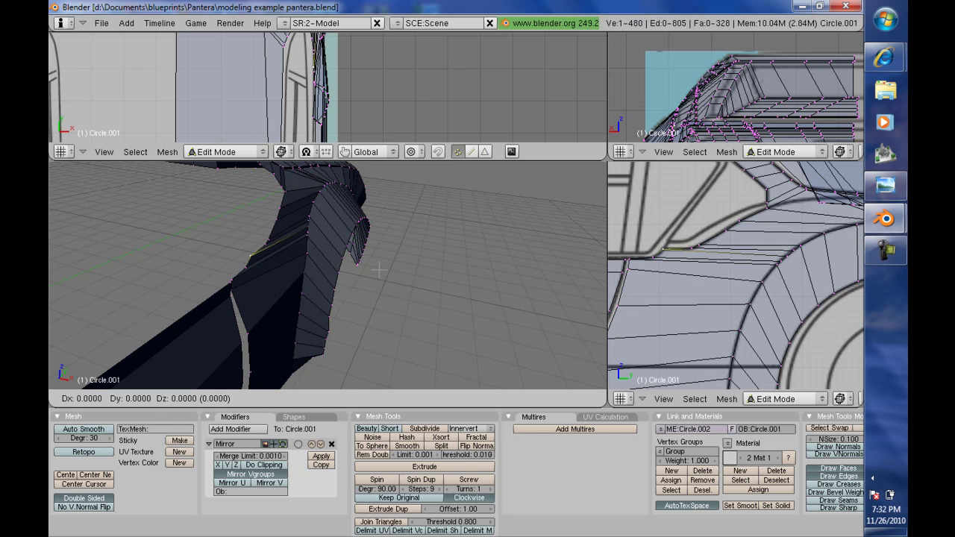
pyautogui.press('x')
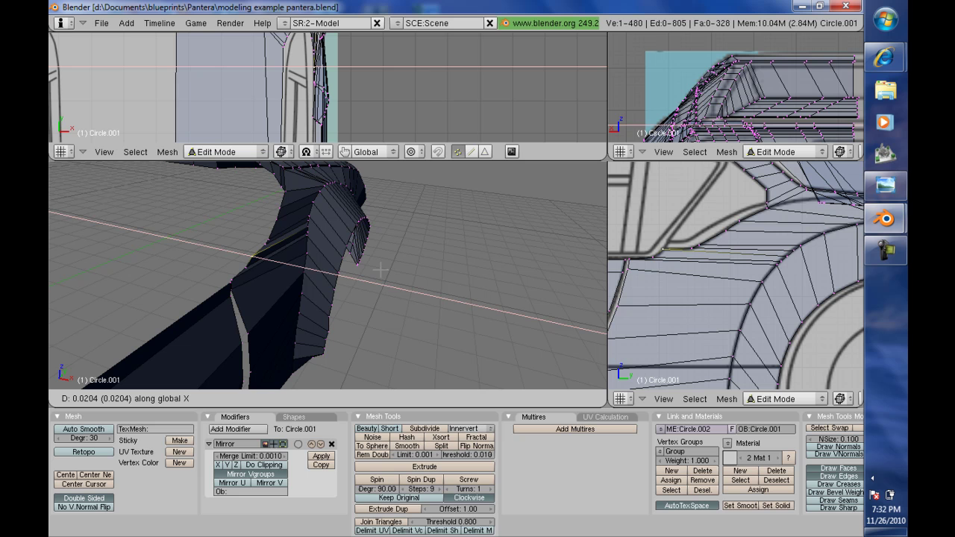
pyautogui.press('Return')
pyautogui.hotkey('ctrl', 'Tab')
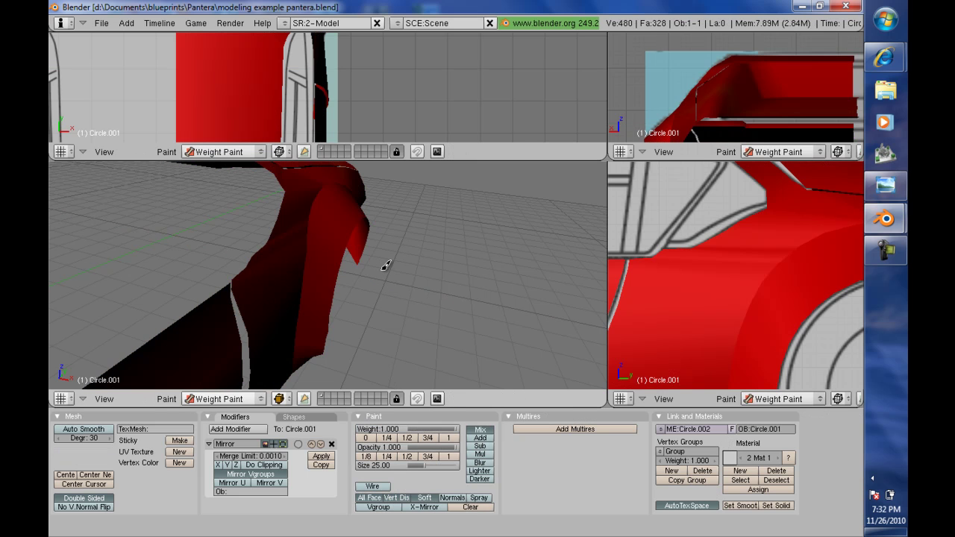
pyautogui.press('Tab')
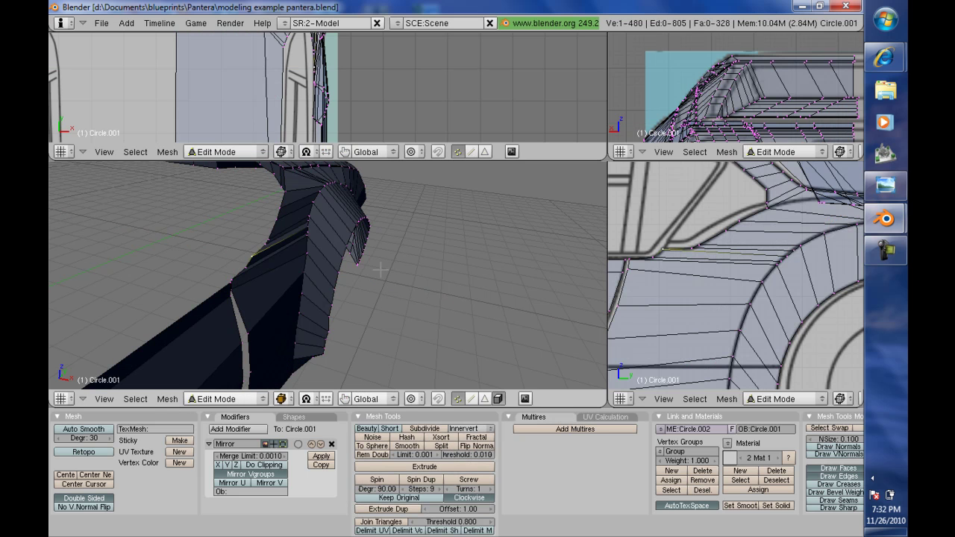
pyautogui.hotkey('ctrl', 'Tab')
pyautogui.press('Tab')
# Step: Shift a second flare edge 0.0332 along global X and recheck the shading
pyautogui.rightClick(287, 236)
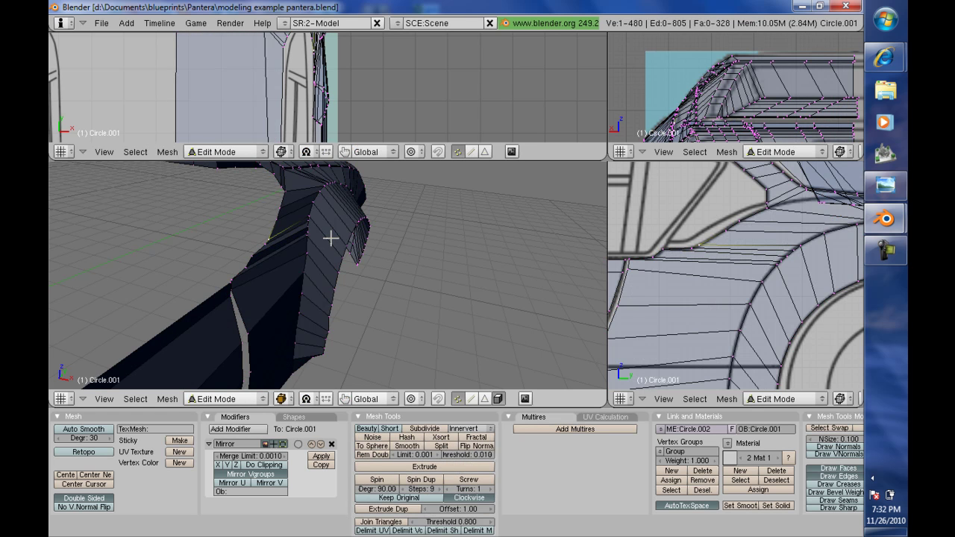
pyautogui.press('g')
pyautogui.press('x')
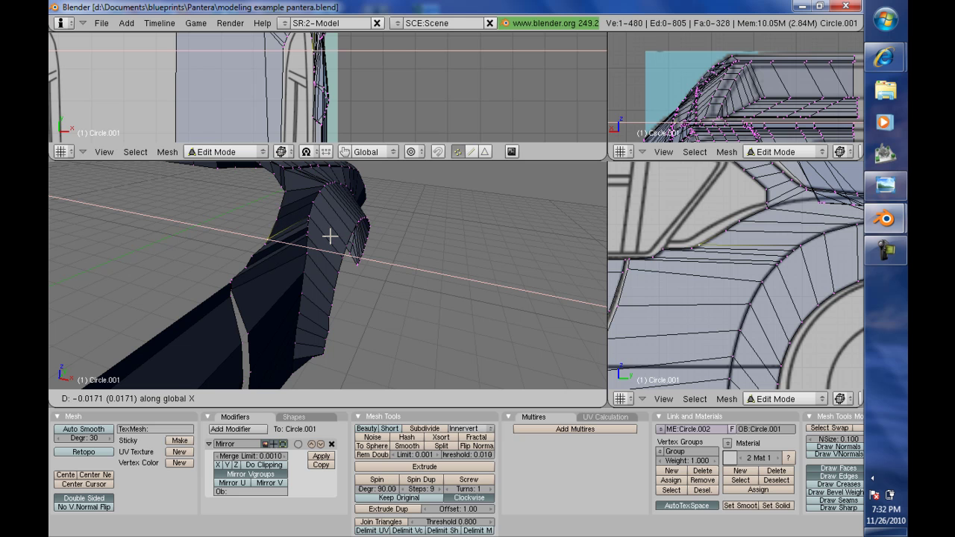
pyautogui.click(330, 236)
pyautogui.hotkey('ctrl', 'Tab')
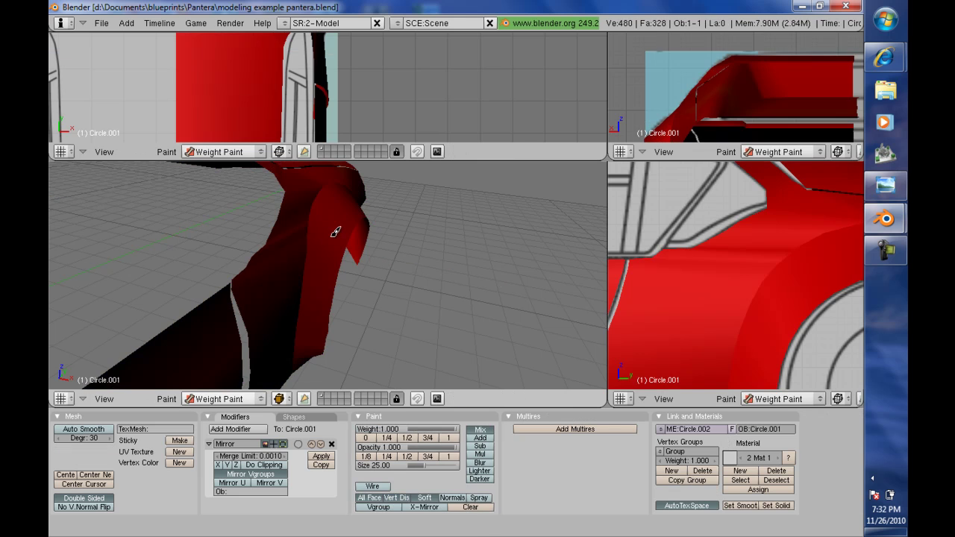
pyautogui.press('Tab')
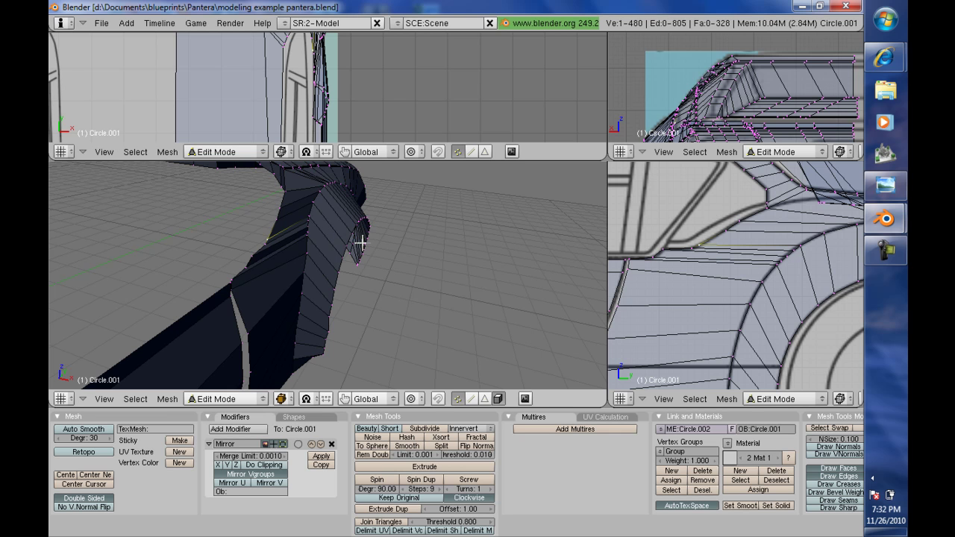
pyautogui.press('Tab')
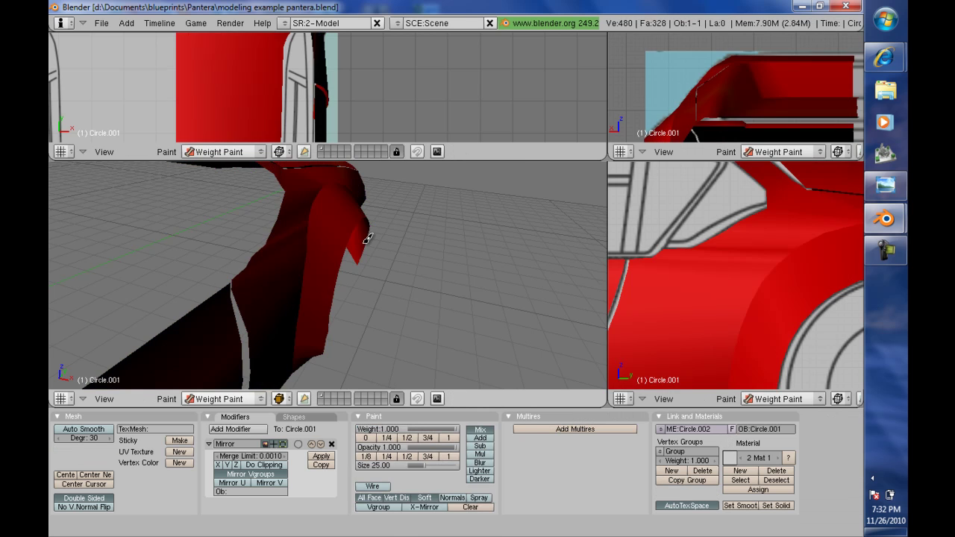
pyautogui.press('Tab')
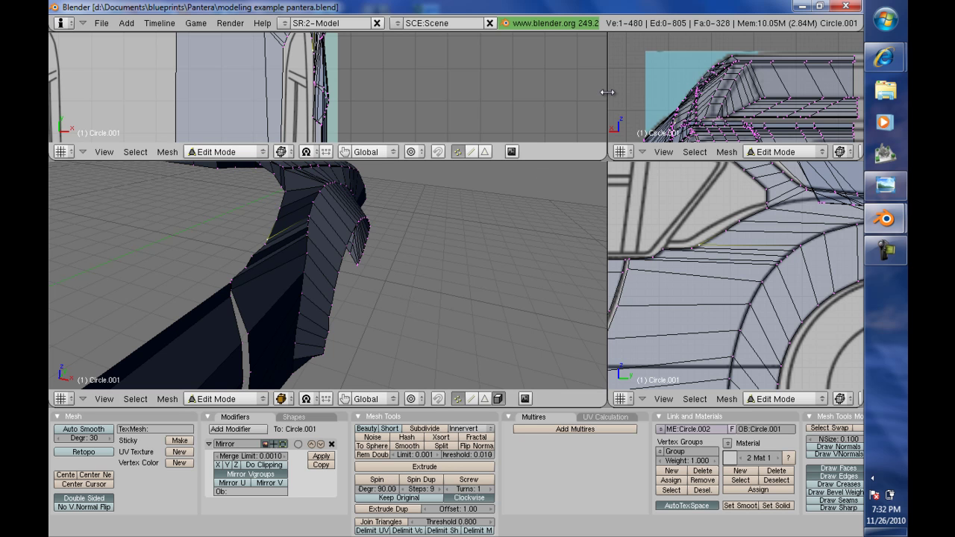
# Step: Switch to top view and enlarge it to fill the screen
pyautogui.keyDown('shift'); pyautogui.scroll(-5, 454, 89); pyautogui.keyUp('shift')
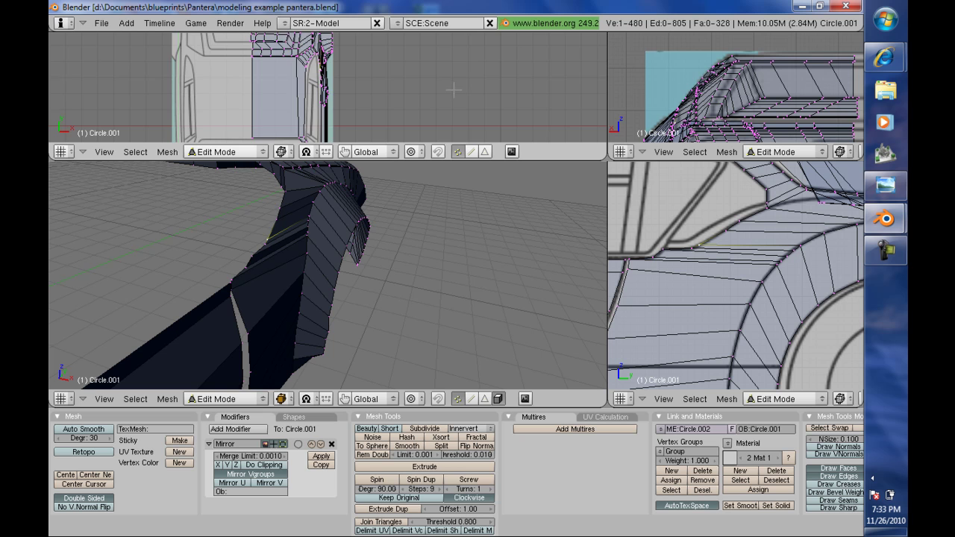
pyautogui.scroll(-4, 454, 90)
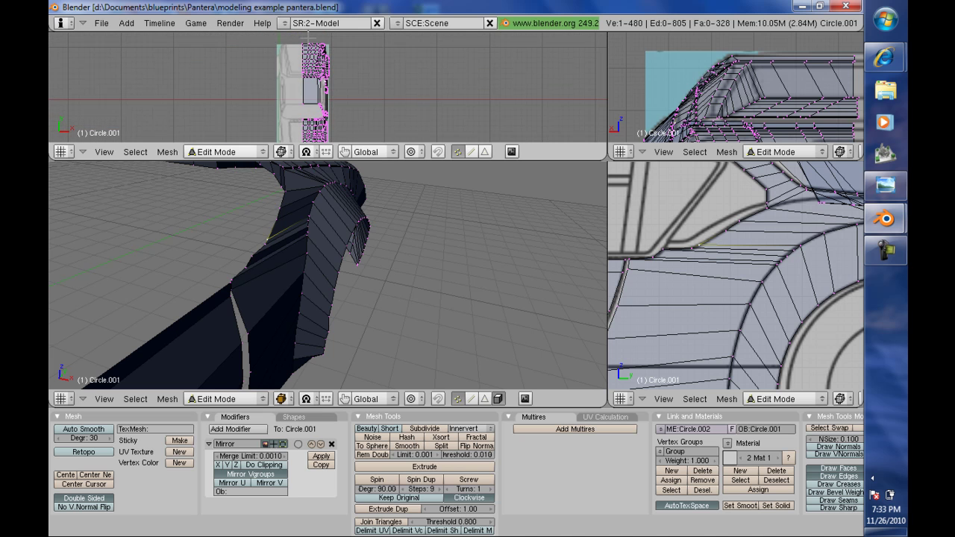
pyautogui.press('KP_7')
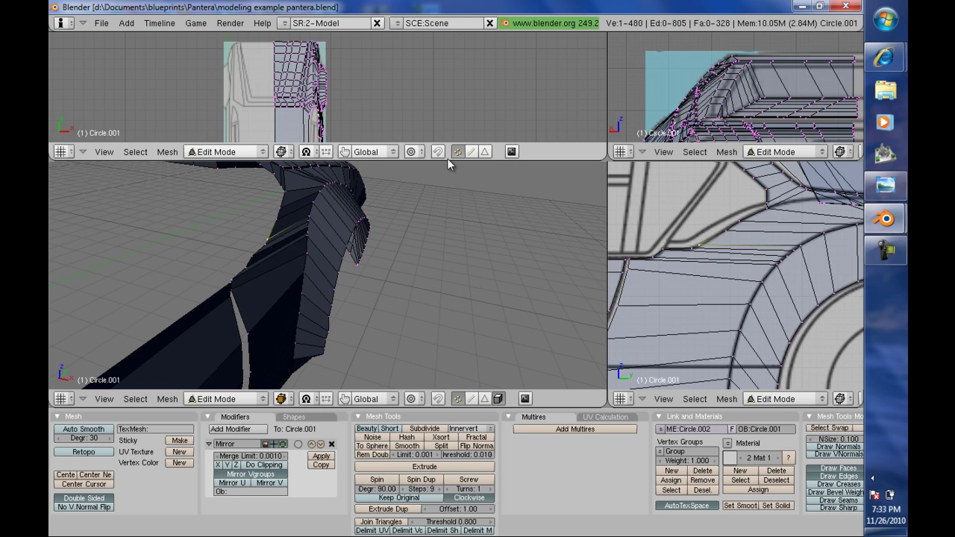
pyautogui.moveTo(448, 159); pyautogui.dragTo(469, 342)
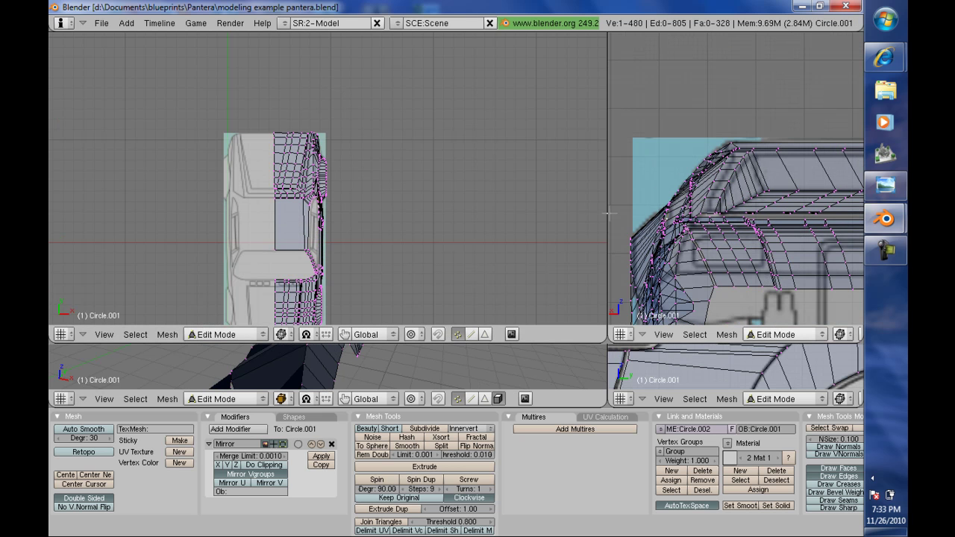
pyautogui.moveTo(607, 213); pyautogui.dragTo(895, 282)
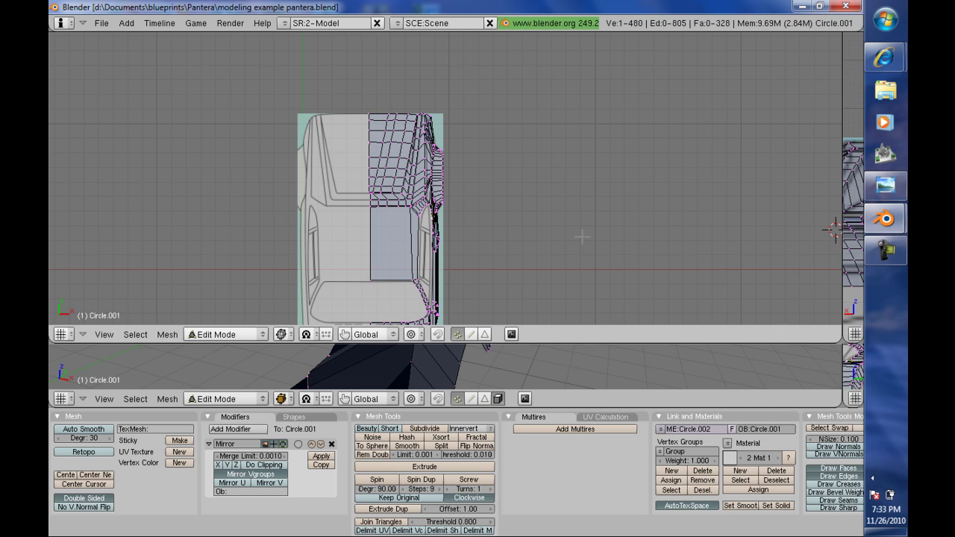
# Step: Zoom the top view onto the windshield side of the body with Shift+B
pyautogui.hotkey('shift', 'b')
pyautogui.moveTo(407, 109); pyautogui.dragTo(477, 224)
pyautogui.press('Tab')
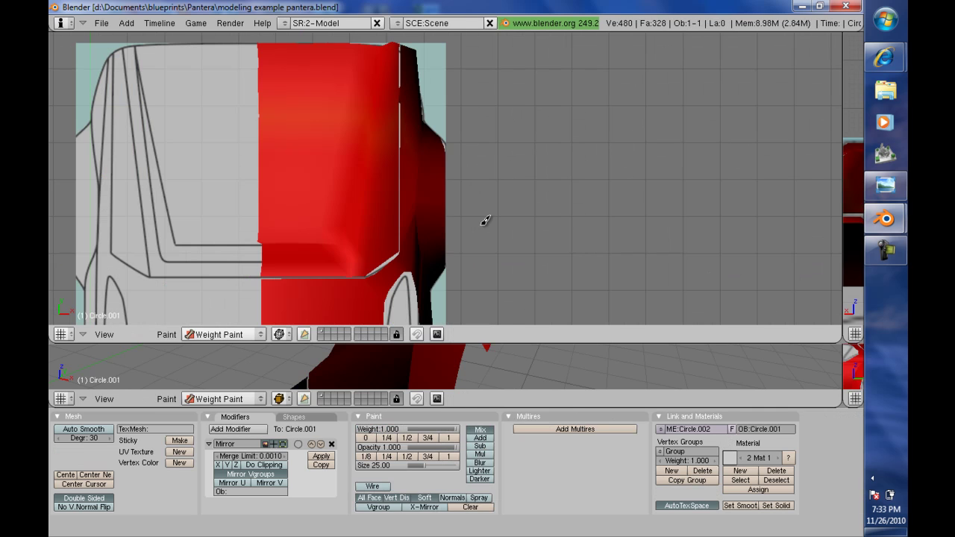
pyautogui.press('Tab')
pyautogui.scroll(4, 481, 226)
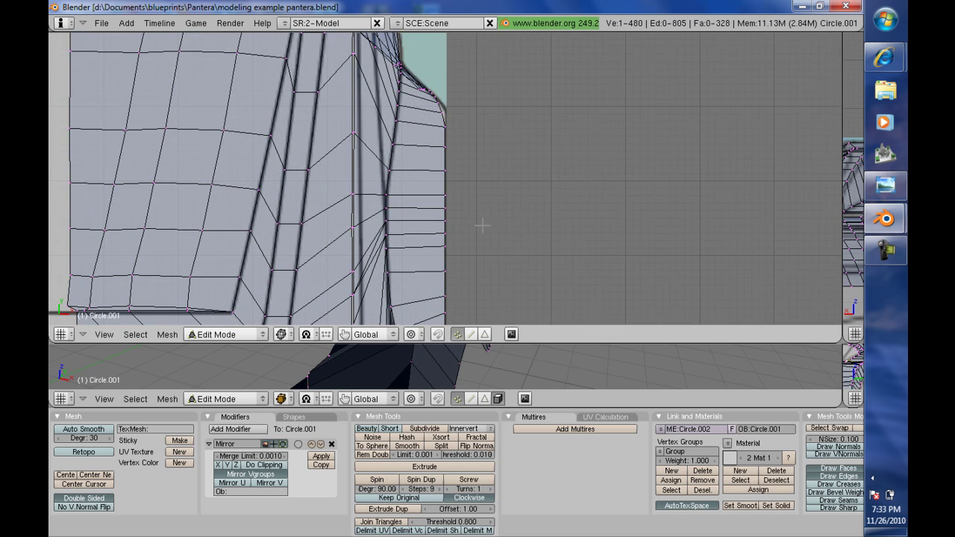
pyautogui.scroll(2, 481, 225)
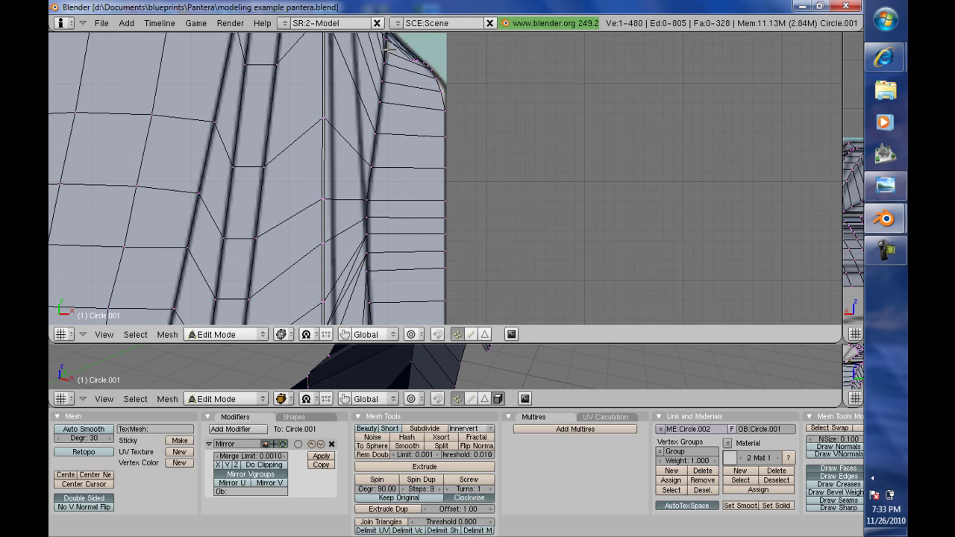
# Step: Pull a body-edge vertex outward and place the 3D cursor beside the car body
pyautogui.press('g')
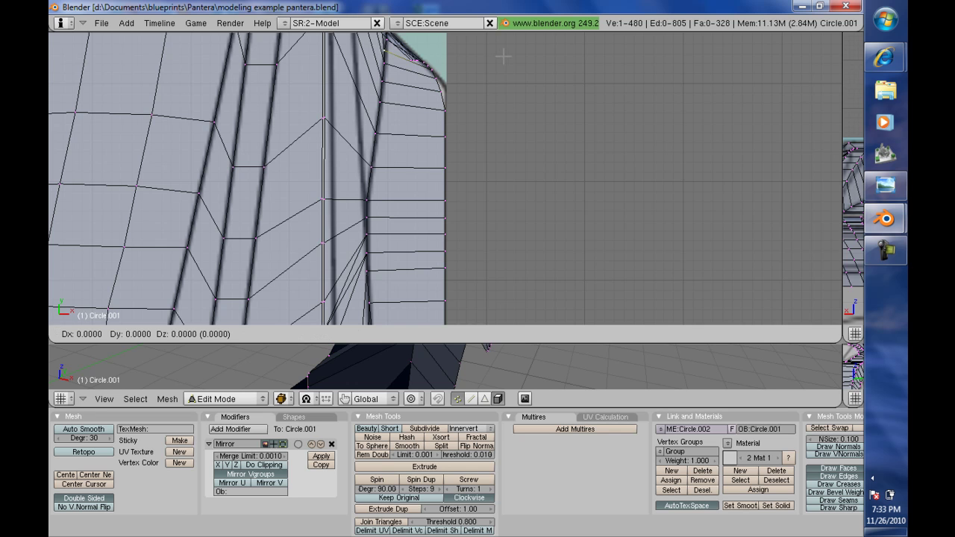
pyautogui.press('x')
pyautogui.press('Escape')
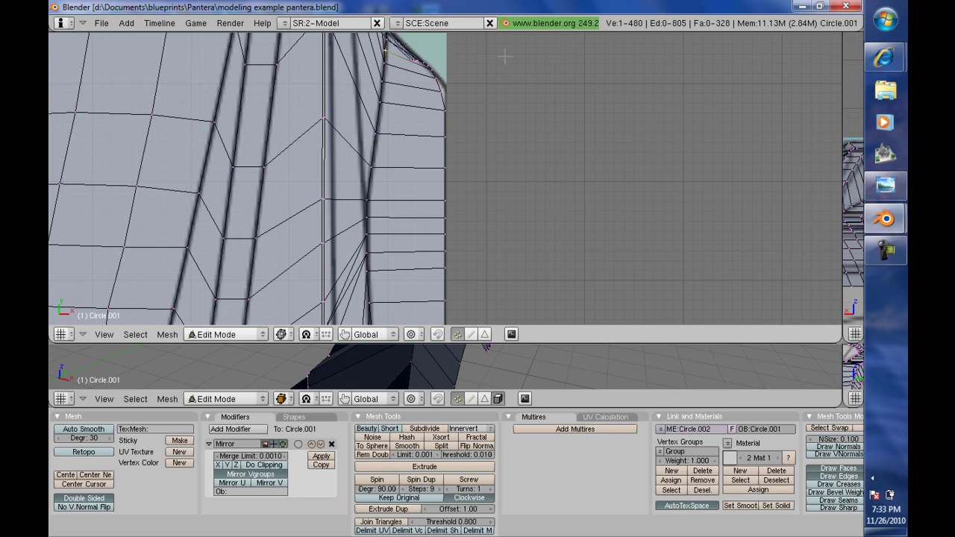
pyautogui.scroll(-2, 423, 164)
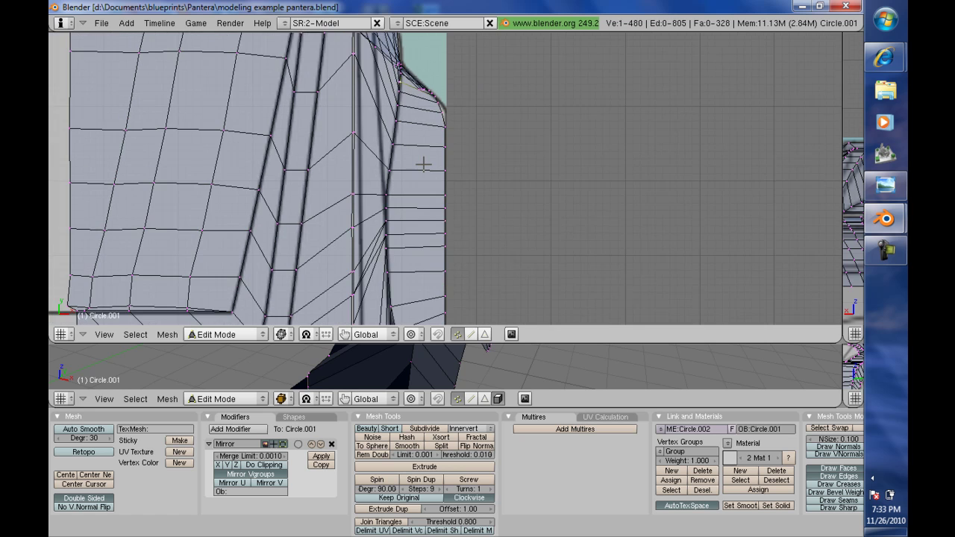
pyautogui.scroll(-4, 423, 164)
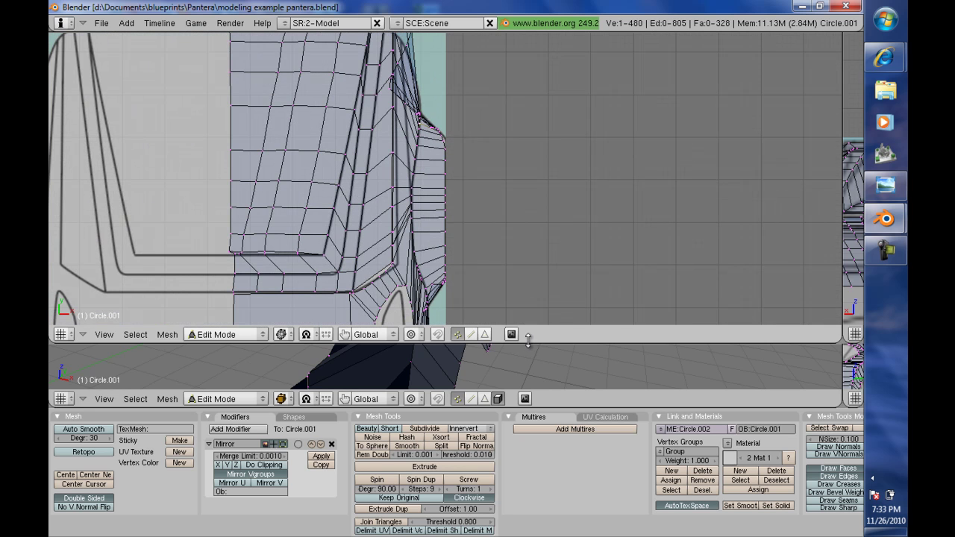
pyautogui.press('g')
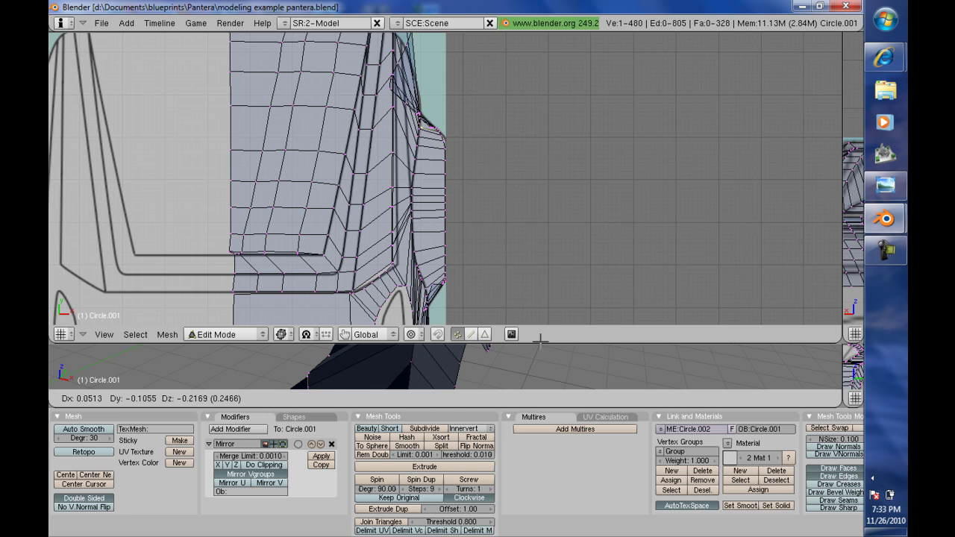
pyautogui.click(595, 325)
pyautogui.rightClick(596, 325)
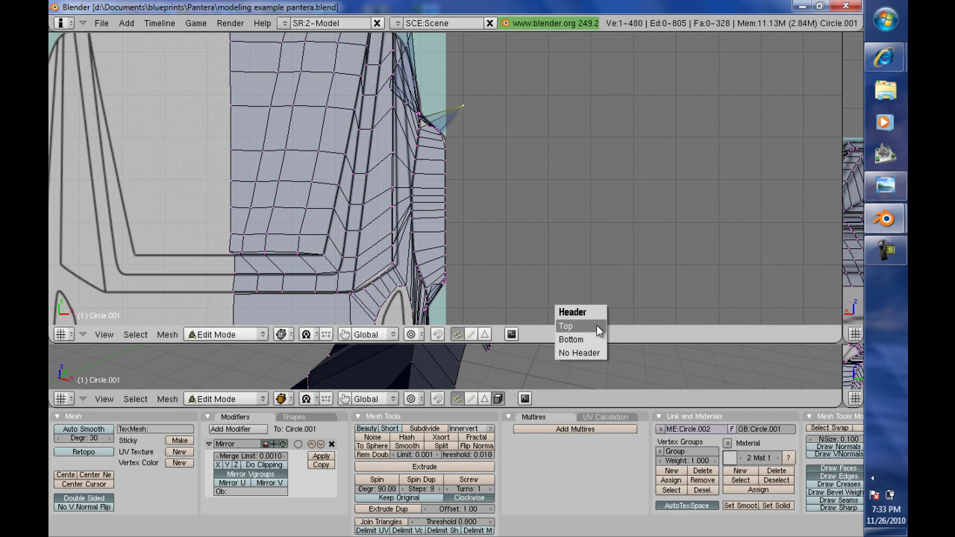
pyautogui.click(601, 246)
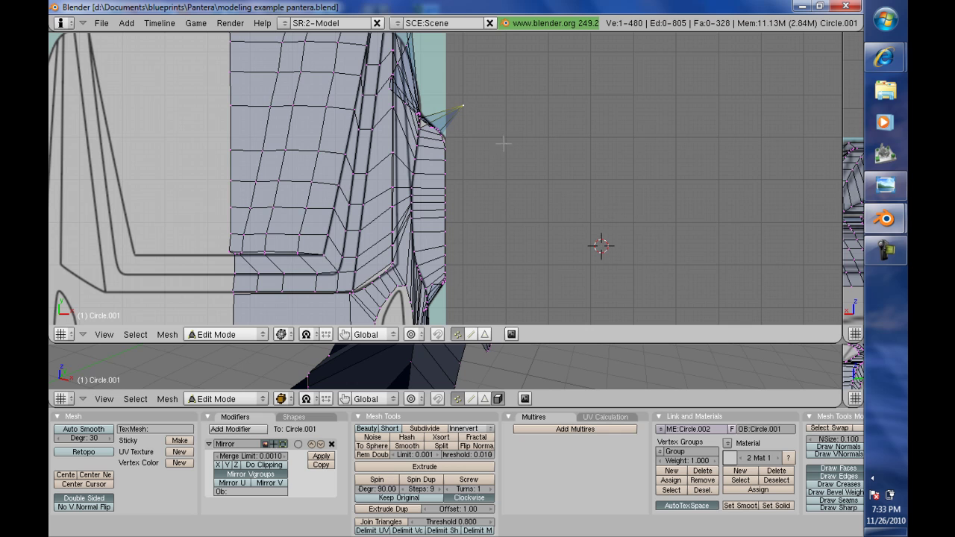